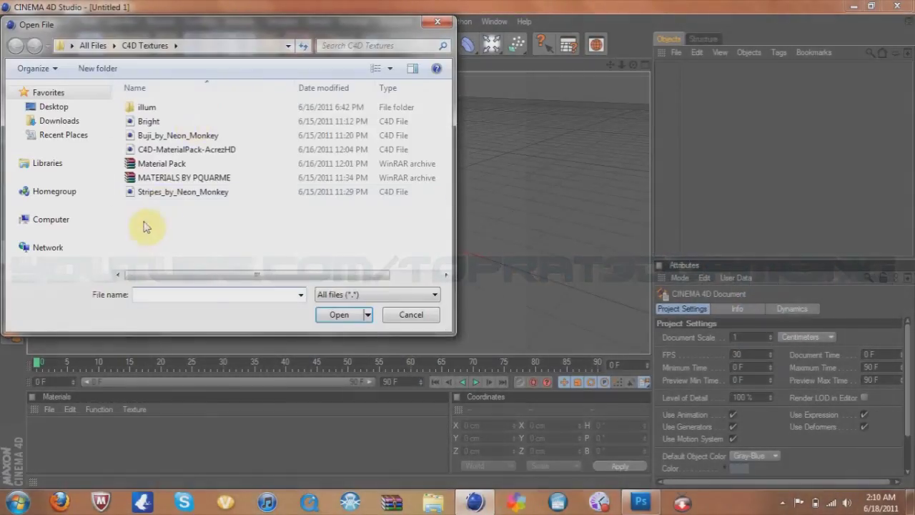
Load the Buji_by_Neon_Monkey material library into the Material Manager
left_click(182, 192)
left_click(172, 149)
left_click(149, 121)
left_click(336, 315)
left_click(50, 409)
left_click(89, 319)
left_click(171, 135)
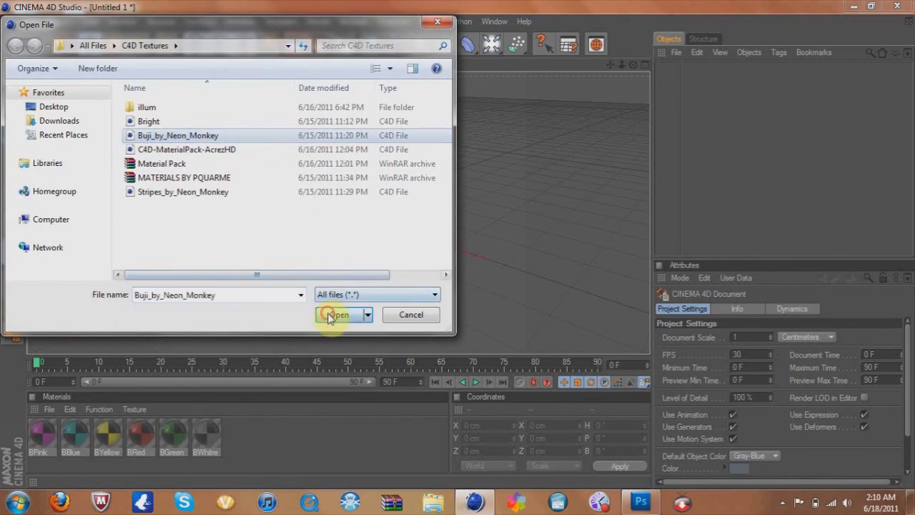
left_click(329, 315)
Load the C4D-MaterialPack-AcrezHD and Stripes libraries, then open Render Settings
left_click(49, 409)
left_click(93, 319)
left_click(186, 150)
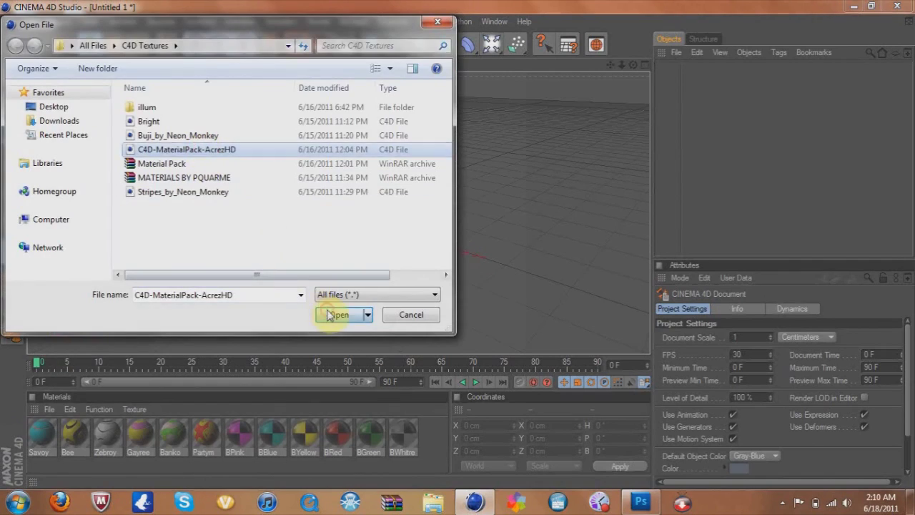
left_click(328, 315)
left_click(49, 409)
left_click(90, 319)
left_click(182, 192)
left_click(330, 313)
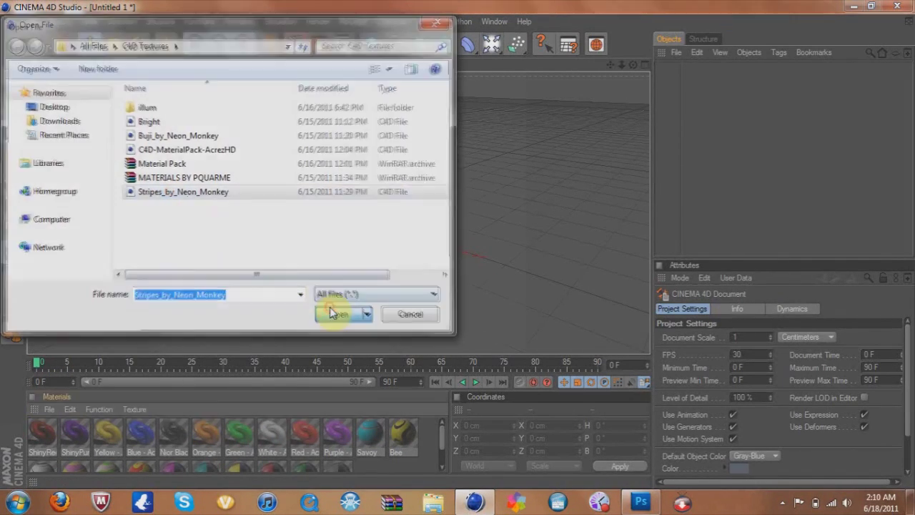
left_click(327, 45)
left_click(148, 353)
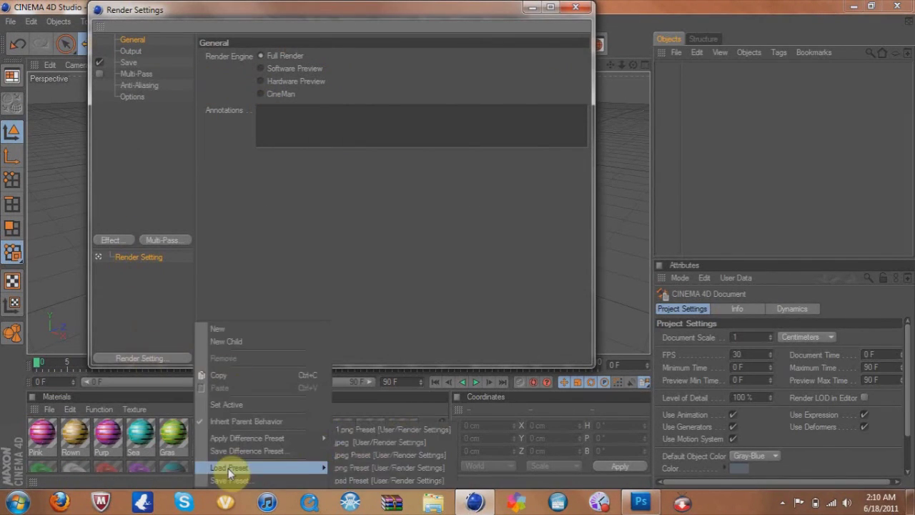
Load the jpeg render preset and review its JPEG save and 1280×720 output settings
left_click(361, 464)
left_click(120, 58)
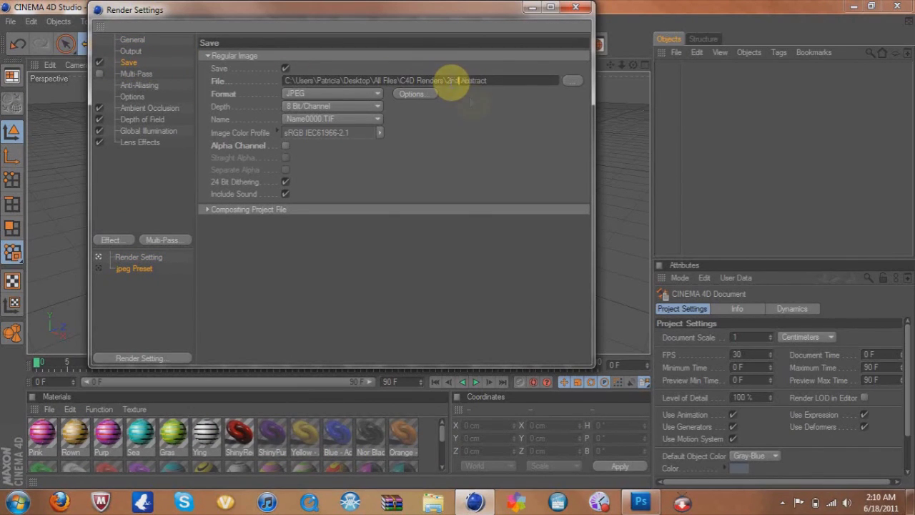
left_click(414, 95)
left_click(403, 125)
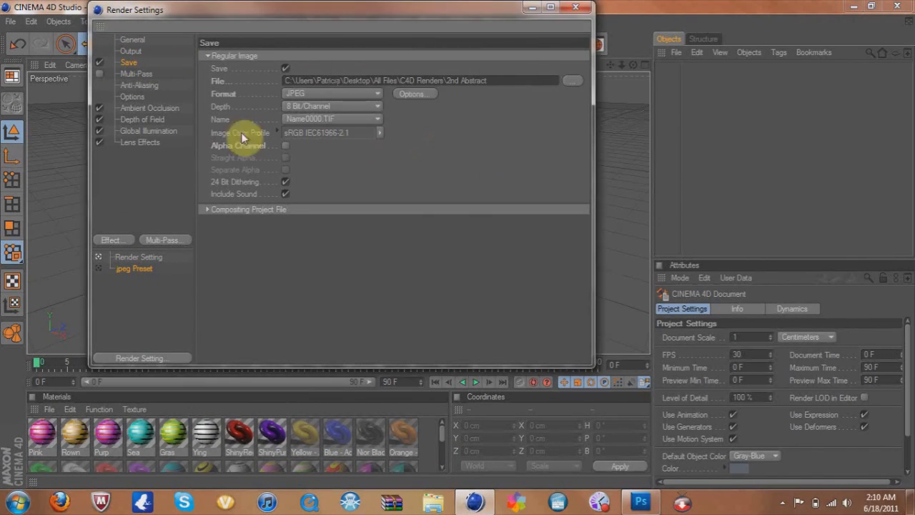
left_click(131, 51)
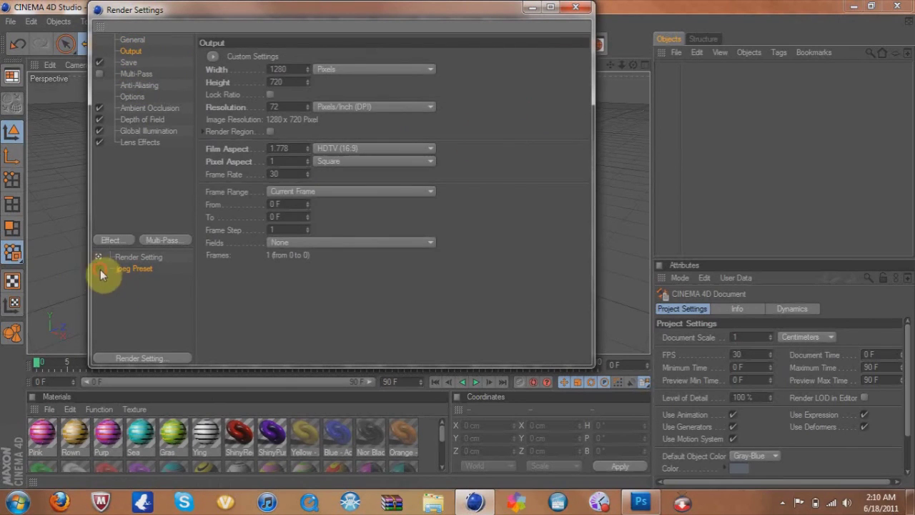
Close Render Settings and add a 200 cm cube to the scene
left_click(577, 9)
left_click(371, 44)
double_click(708, 337)
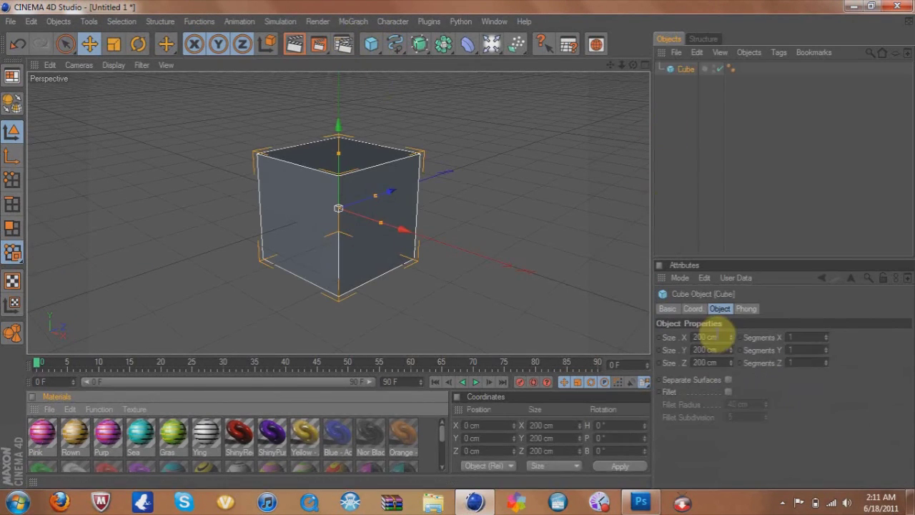
Set the cube's Size X, Y and Z to 1000 cm
type("1000")
key("Tab")
type("1000")
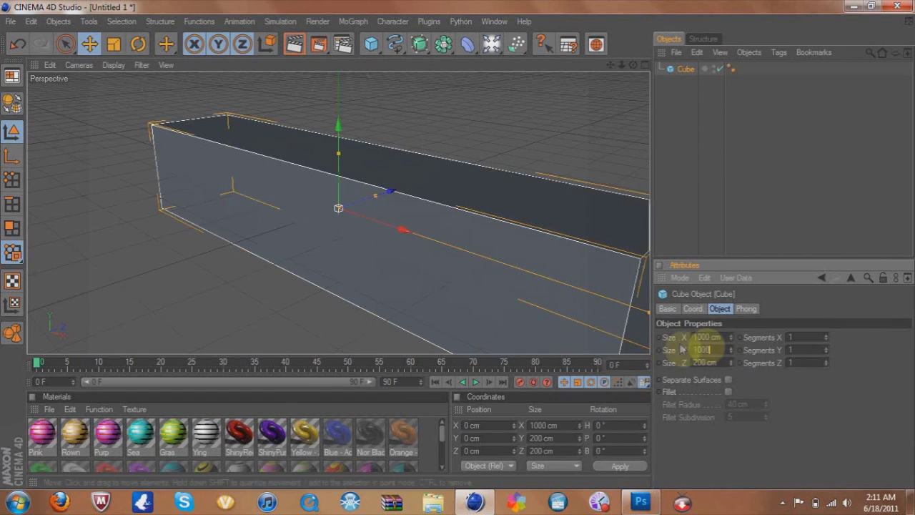
key("Tab")
type("1")
key("Return")
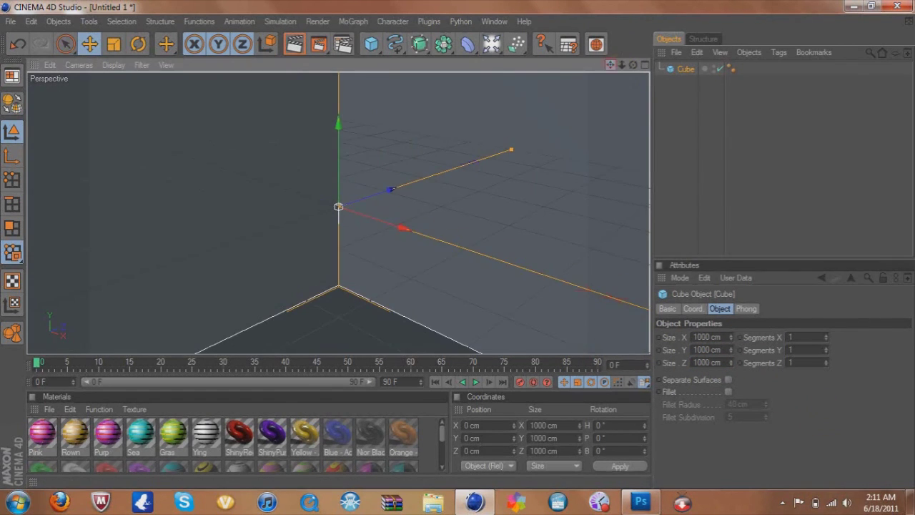
Move the view inside the cube room and add a Sky object
left_click_drag(340, 215, 331, 175)
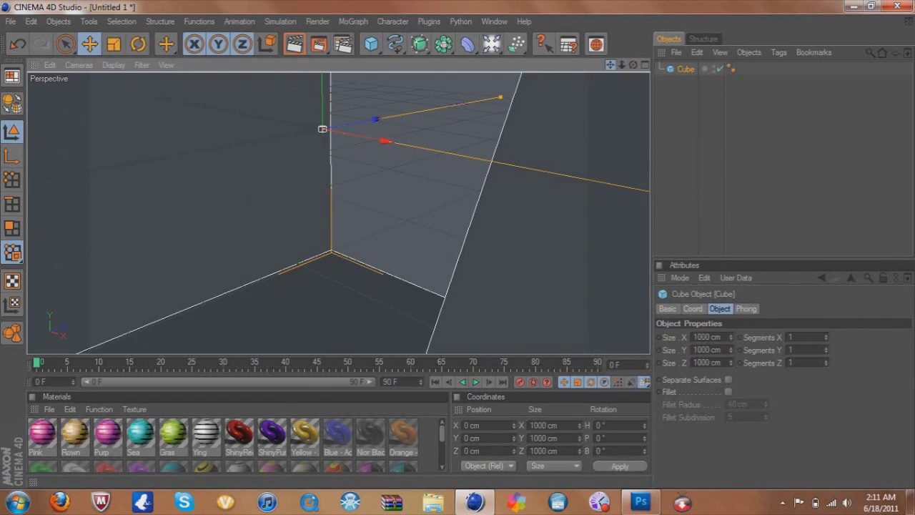
left_click_drag(609, 65, 696, 56)
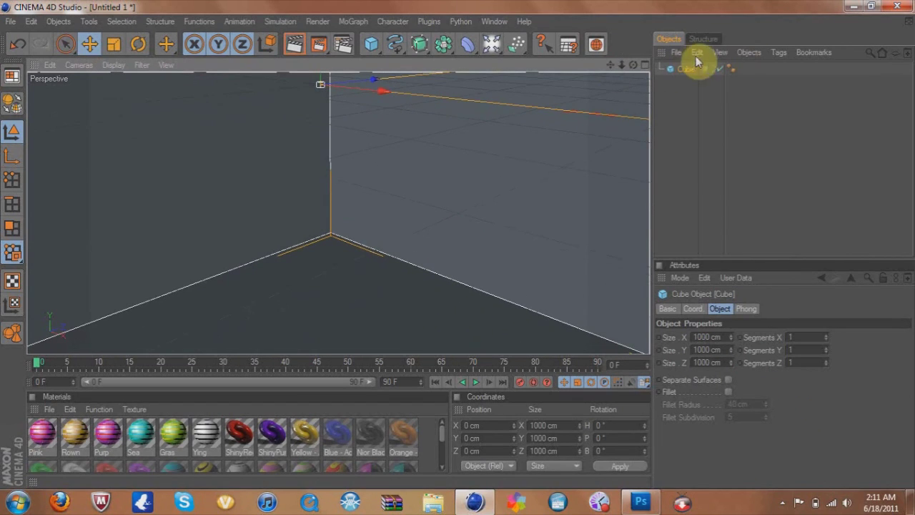
left_click(472, 57)
left_click(534, 157)
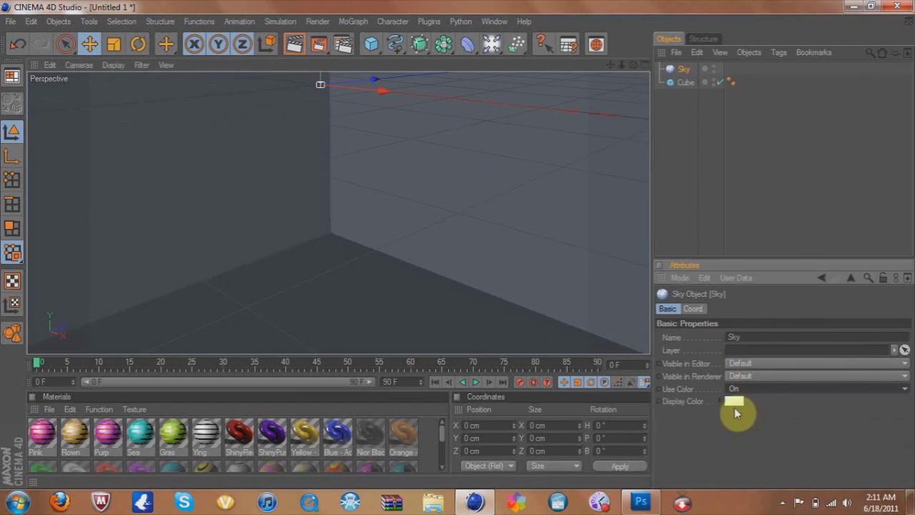
left_click_drag(388, 153, 397, 150)
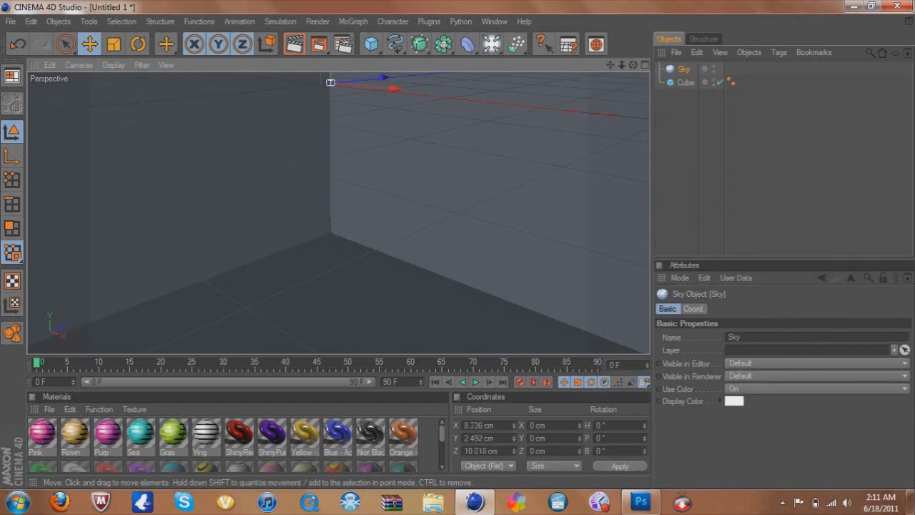
left_click_drag(611, 73, 633, 72)
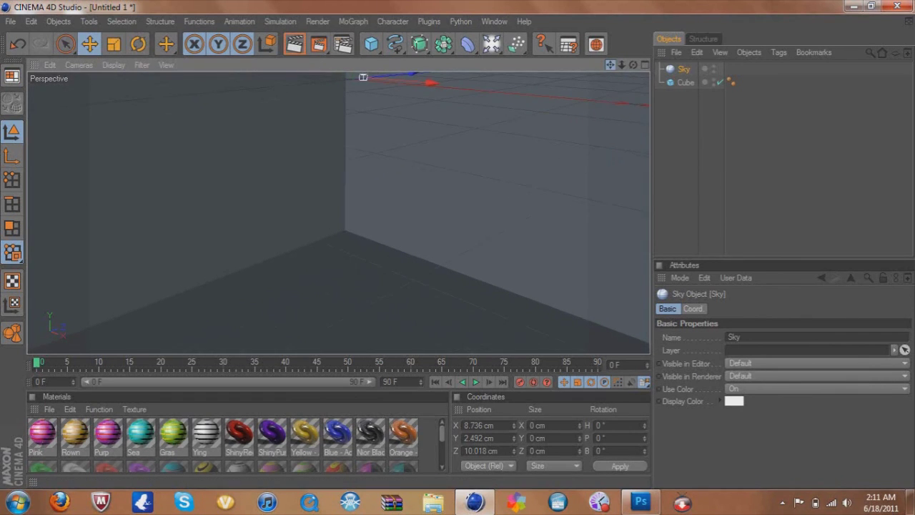
left_click(371, 45)
Add a sphere near the left wall, shrink it to 72.05 cm radius and apply BBlue
left_click(468, 60)
left_click(89, 44)
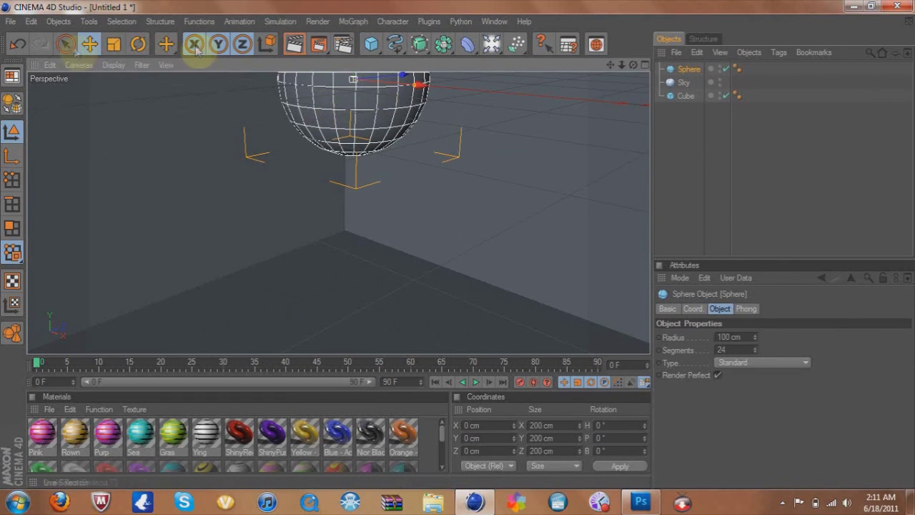
left_click_drag(322, 119, 207, 205)
left_click_drag(265, 210, 250, 199)
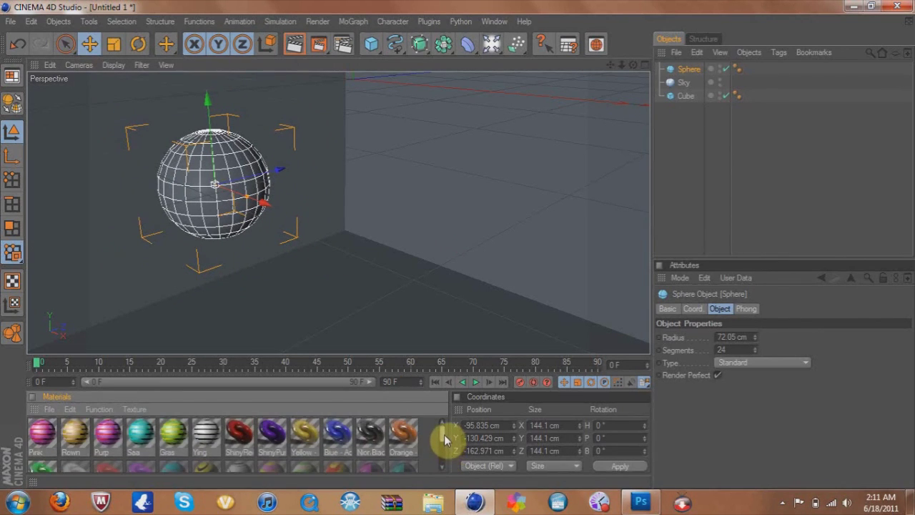
left_click_drag(443, 437, 442, 451)
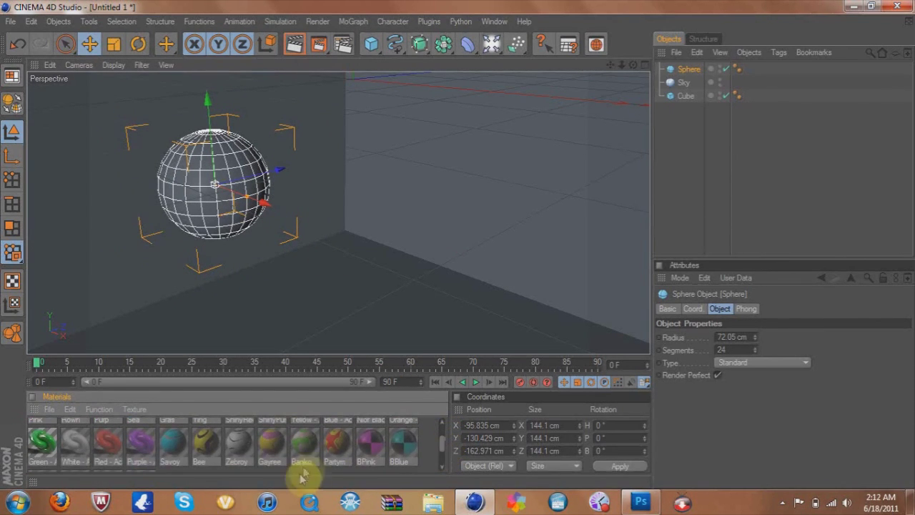
left_click(370, 447)
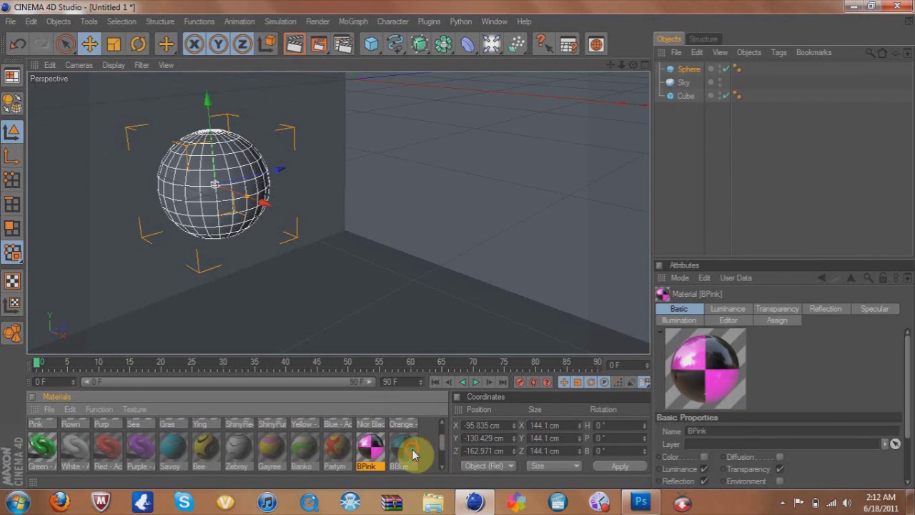
left_click_drag(693, 88, 694, 67)
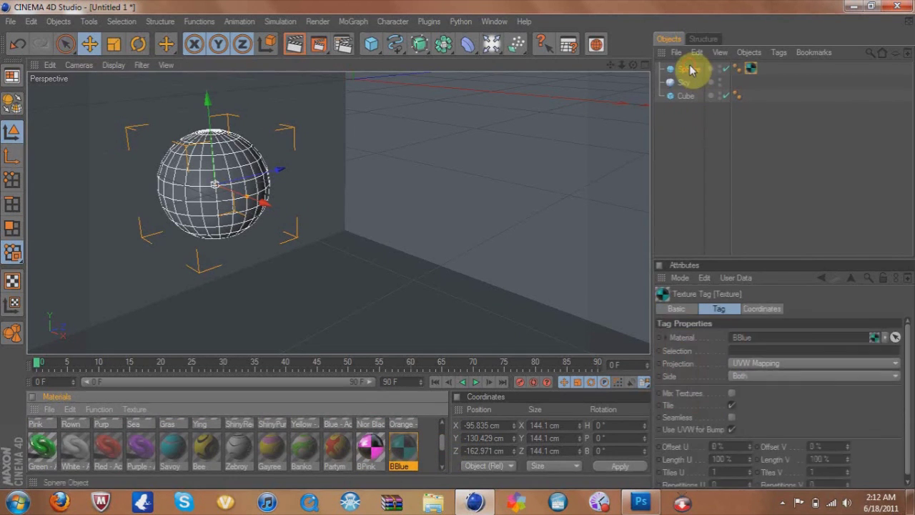
Tilt the blue sphere with the Rotate tool, then delete it
left_click(138, 44)
left_click_drag(185, 165, 272, 163)
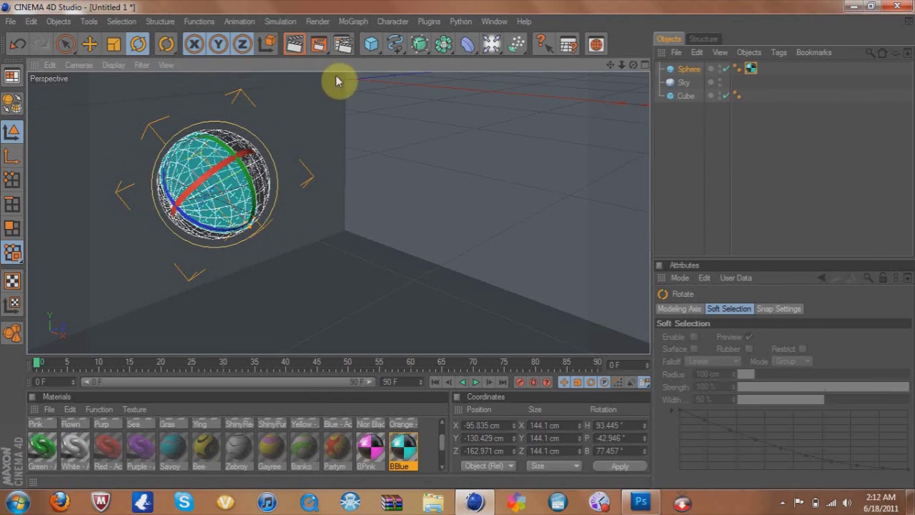
key("Delete")
left_click(354, 21)
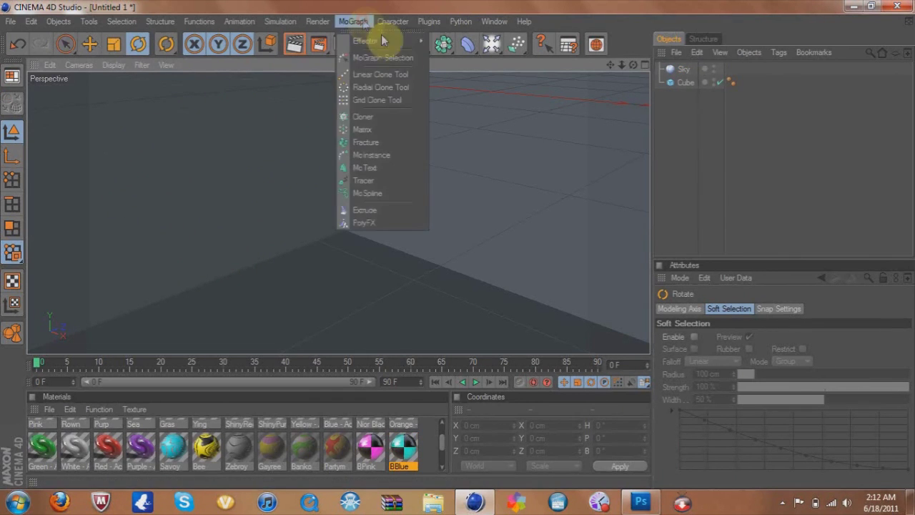
Add a MoText object reading 'Cinema 4D' with a depth of 80
left_click(399, 168)
left_click_drag(348, 85, 378, 88)
key("e")
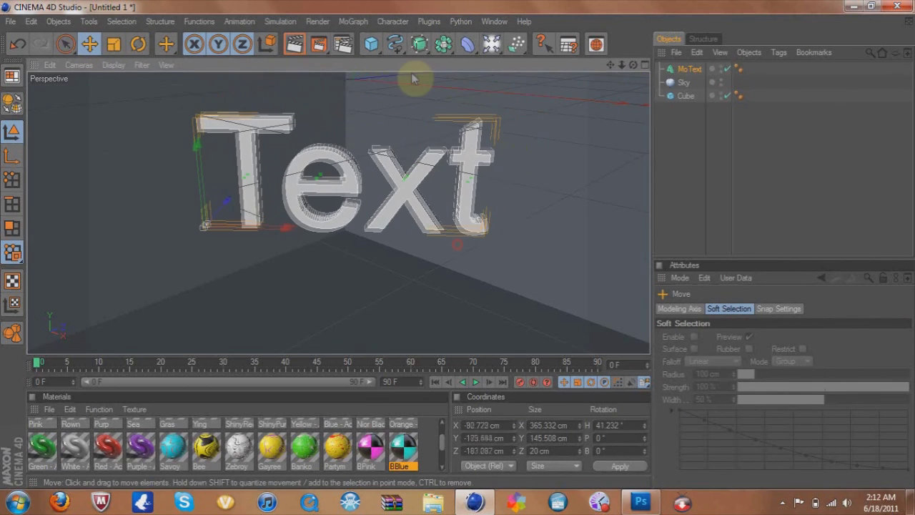
left_click(690, 68)
type("80")
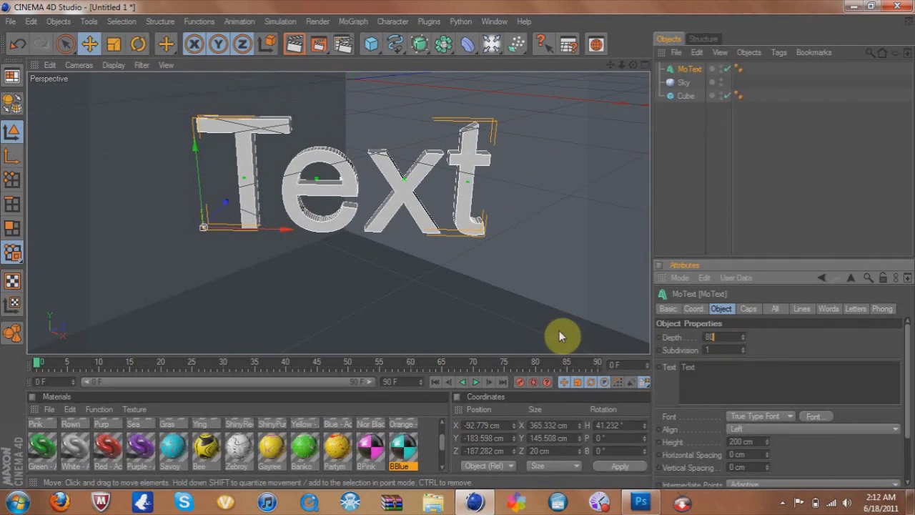
key("Tab")
key("Tab")
type("Cinema 4D")
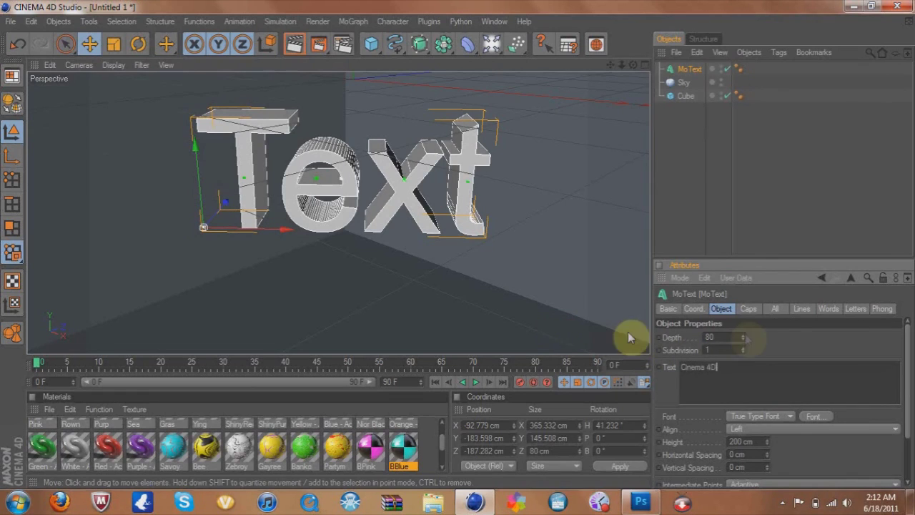
left_click(699, 341)
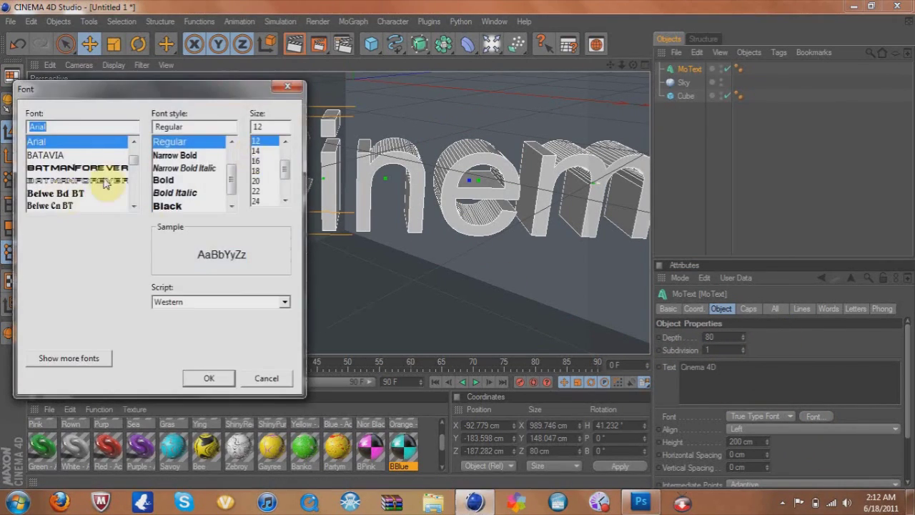
Set the text font to Bitsumishi and shrink the text to fit the view
scroll(133, 205, "down", 3)
scroll(132, 205, "down", 3)
left_click(72, 142)
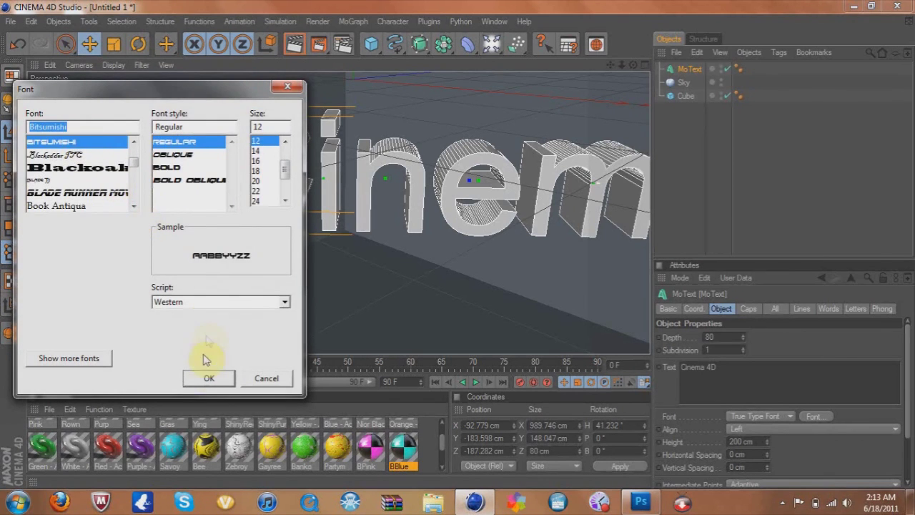
left_click(209, 377)
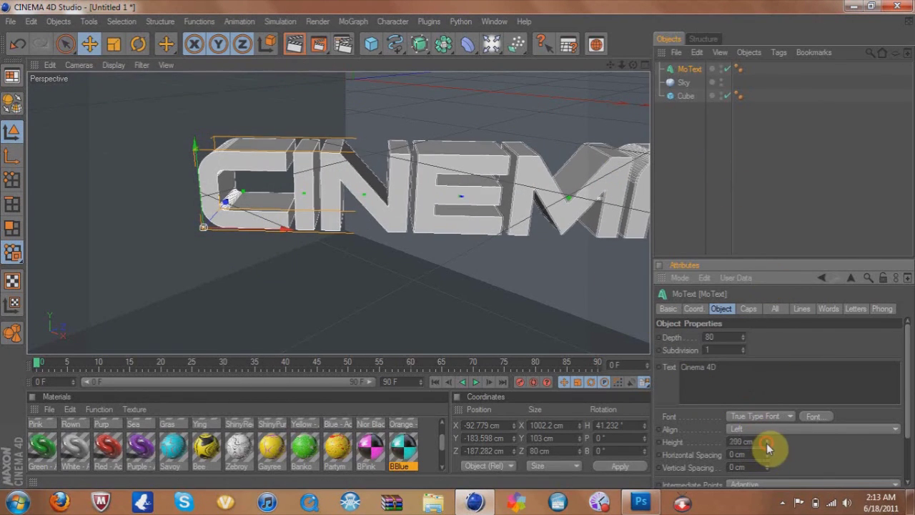
left_click_drag(766, 447, 767, 457)
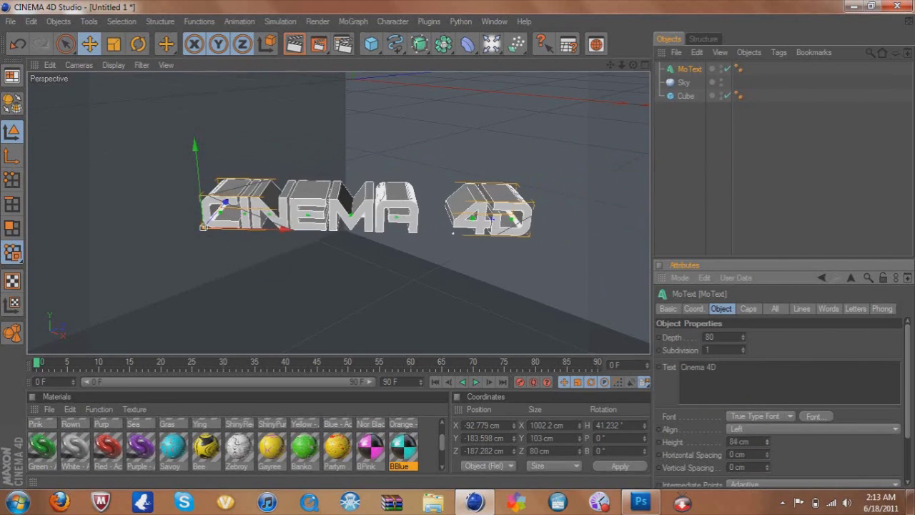
Tilt the text backward, set its height to 57 cm and duplicate it as MoText.1
left_click(138, 43)
mouse_move(184, 194)
left_mouse_down()
mouse_move(194, 190)
mouse_move(200, 143)
mouse_move(231, 166)
left_mouse_up()
left_click(89, 43)
left_click(675, 70)
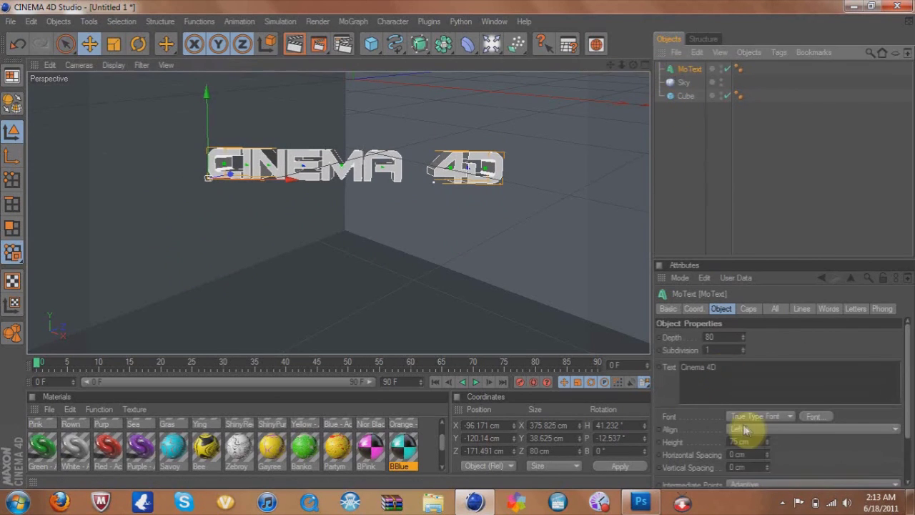
left_click(744, 429)
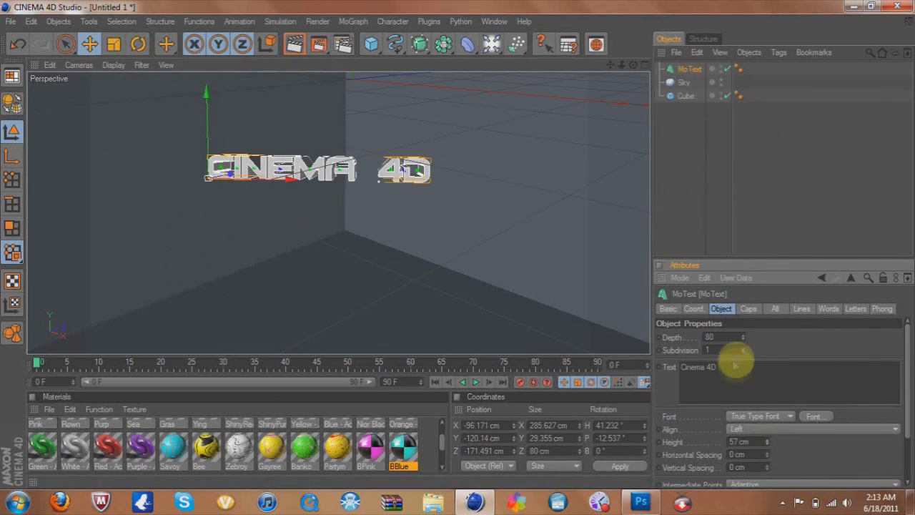
left_click_drag(678, 84, 683, 73)
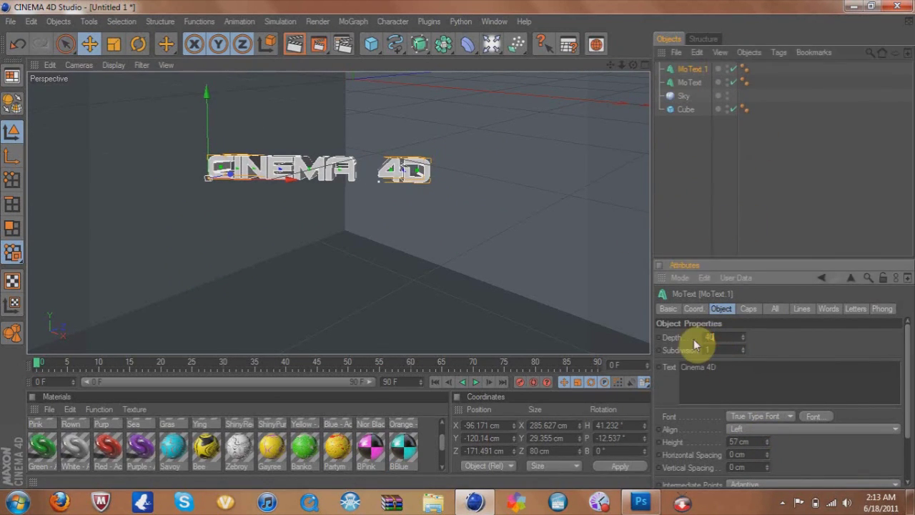
Give MoText.1 40 cm depth with fillet start and end caps of 3 cm radius
left_click(229, 177)
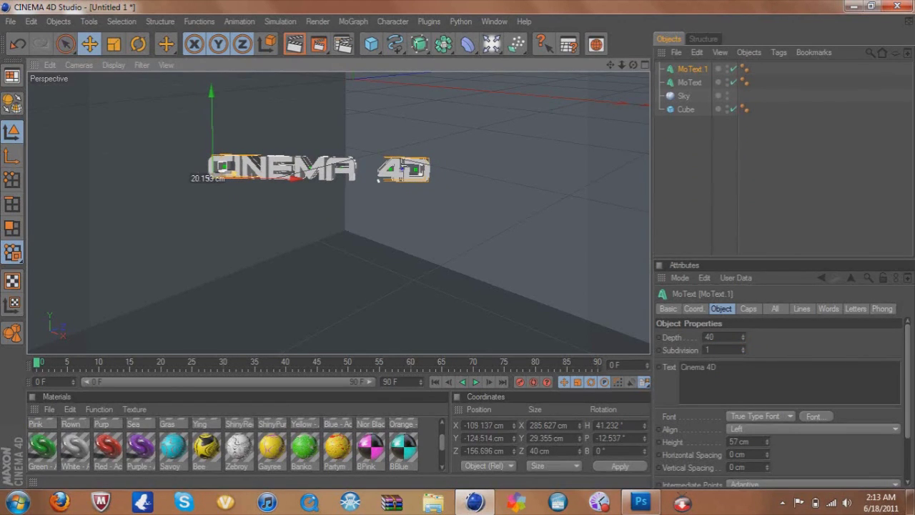
left_click(747, 308)
left_click(754, 337)
left_click(759, 388)
left_click(758, 375)
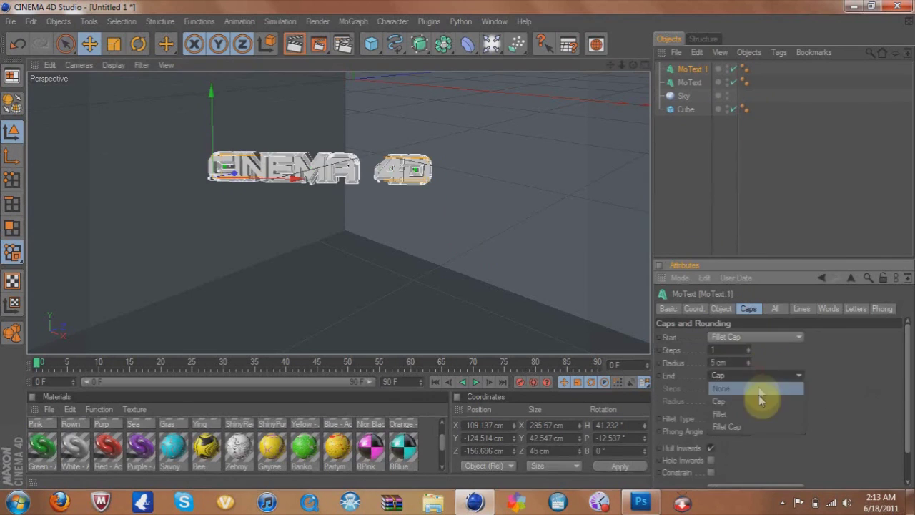
left_click(719, 363)
left_click(723, 400)
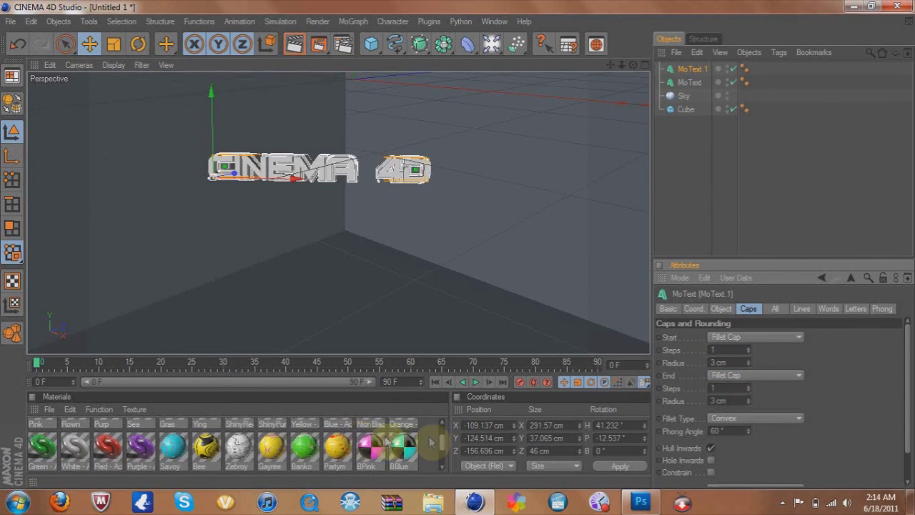
Texture MoText with Sea and MoText.1 with Gras, then preview-render the active objects
scroll(443, 437, "up", 1)
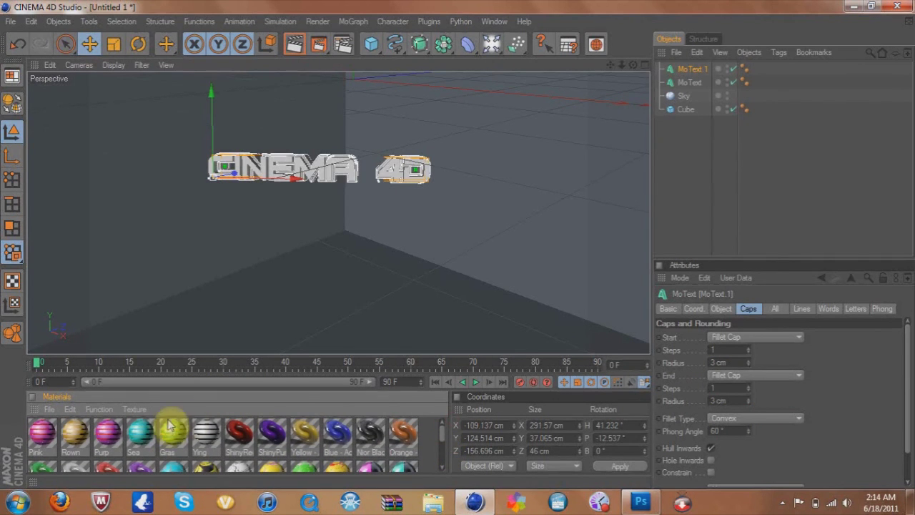
left_click_drag(147, 432, 238, 168)
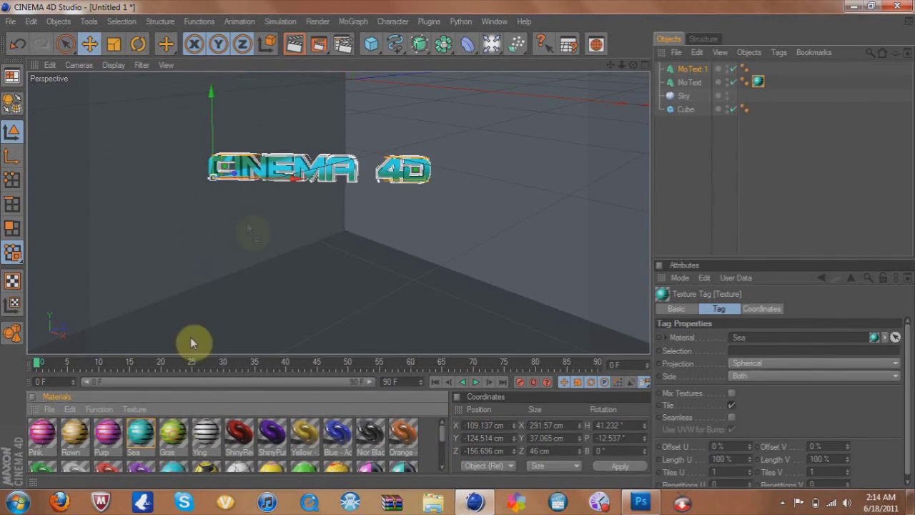
left_click_drag(694, 82, 692, 69)
left_click_drag(318, 44, 375, 84)
left_click(376, 82)
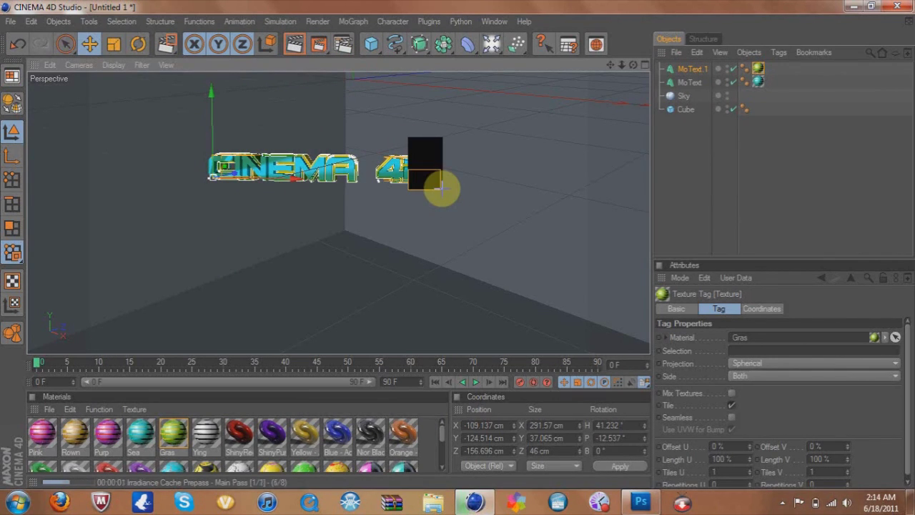
Select the cube and create a new material named Mat
left_click(684, 96)
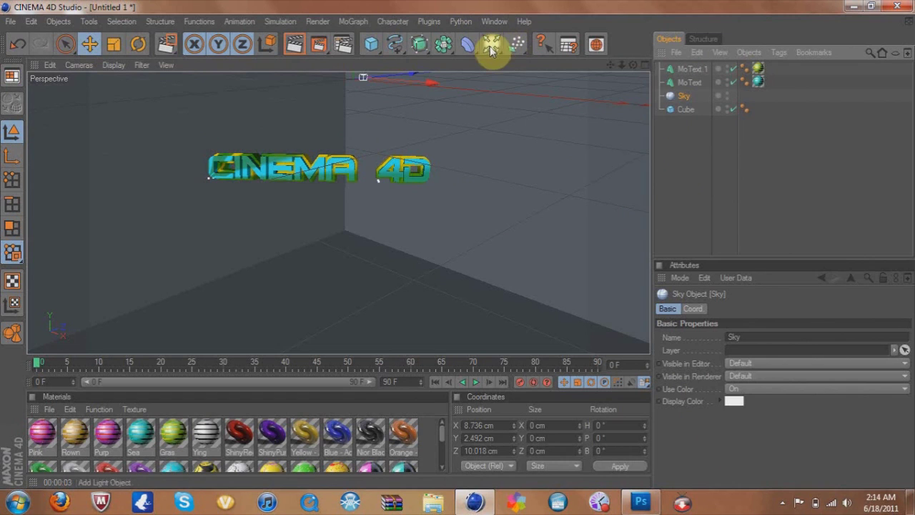
left_click(686, 109)
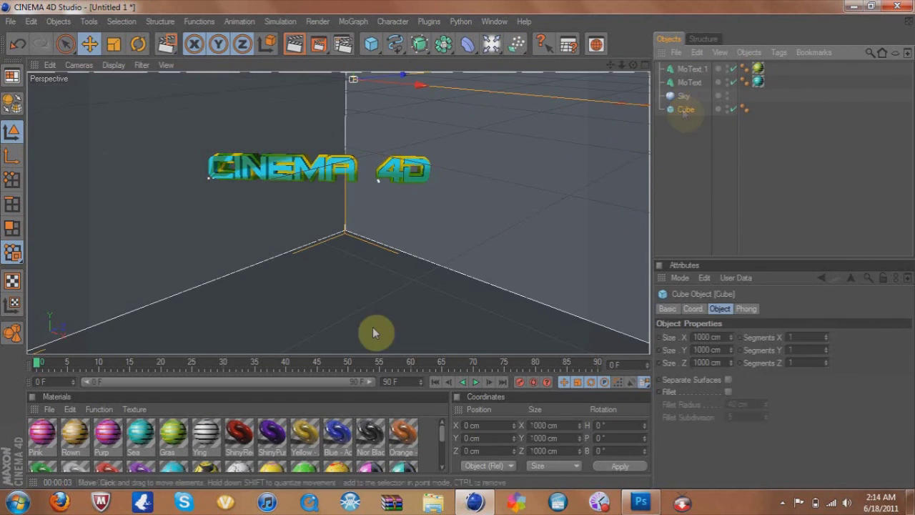
left_click(47, 409)
left_click(65, 248)
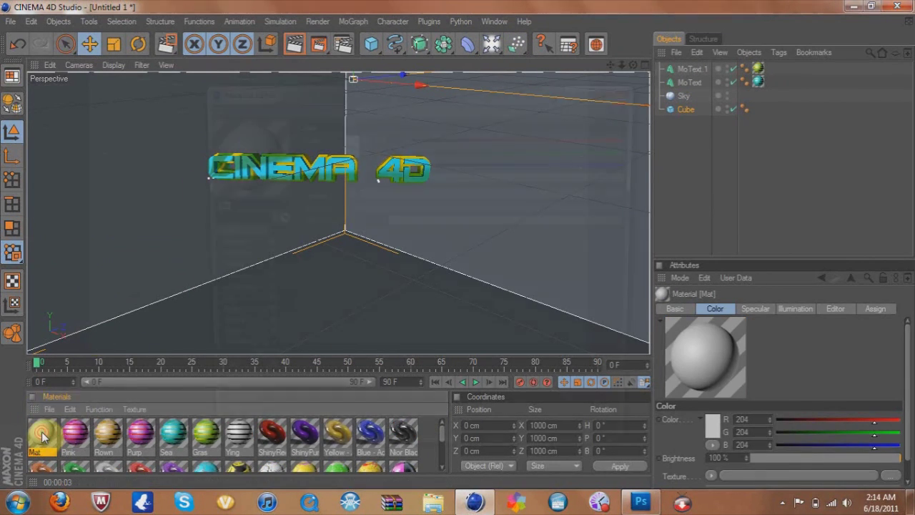
double_click(41, 432)
Enable reflection, environment and a Metal specular highlight in Mat's Material Editor
left_click(343, 145)
left_click(305, 203)
left_click(261, 267)
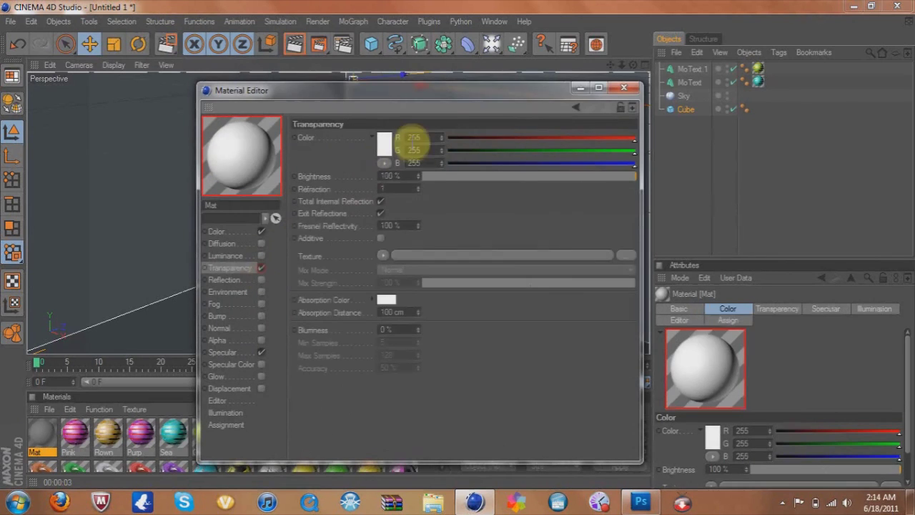
left_click(261, 279)
left_click_drag(444, 176, 417, 176)
left_click(261, 292)
left_click(248, 356)
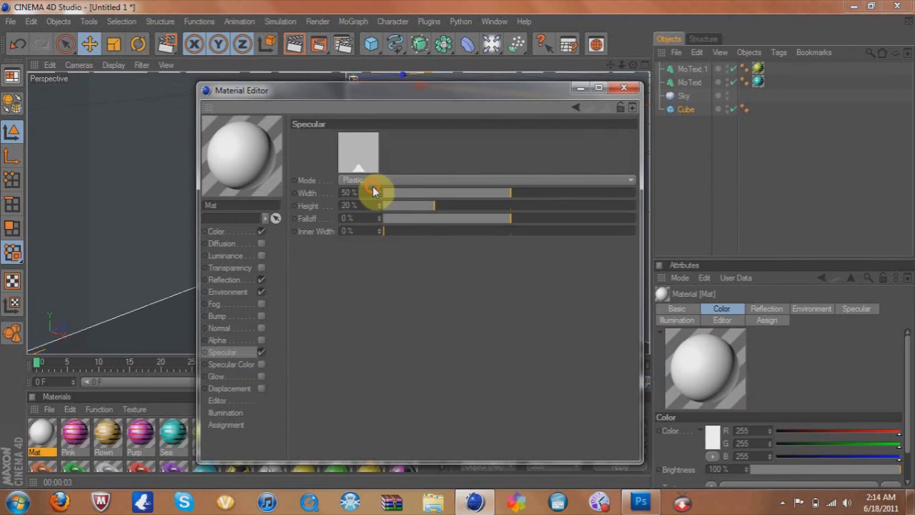
left_click_drag(379, 200, 571, 193)
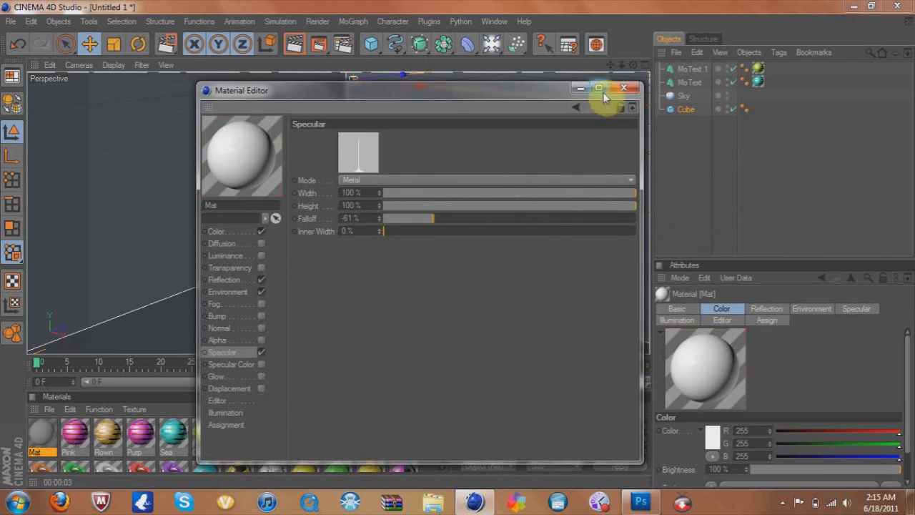
left_click(623, 88)
Apply Mat to the cube room and run a test render
left_click_drag(104, 204, 104, 205)
left_click(294, 44)
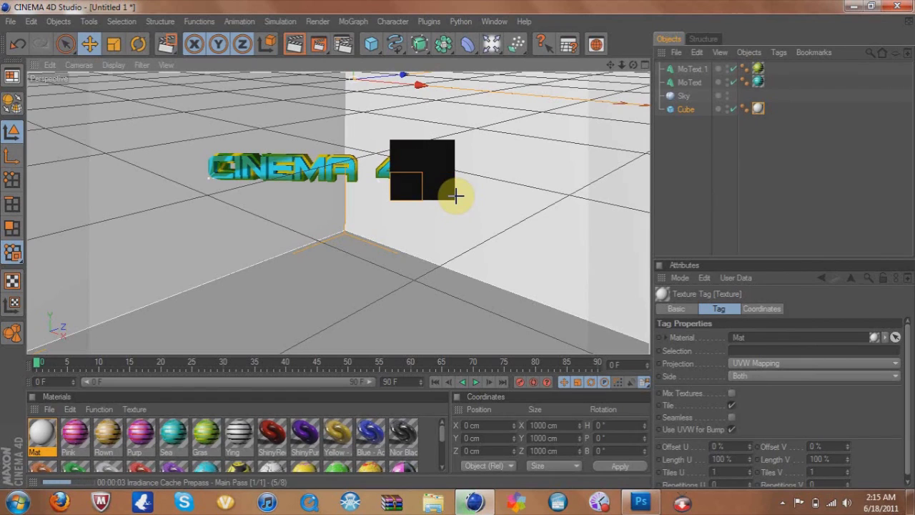
left_click(673, 111)
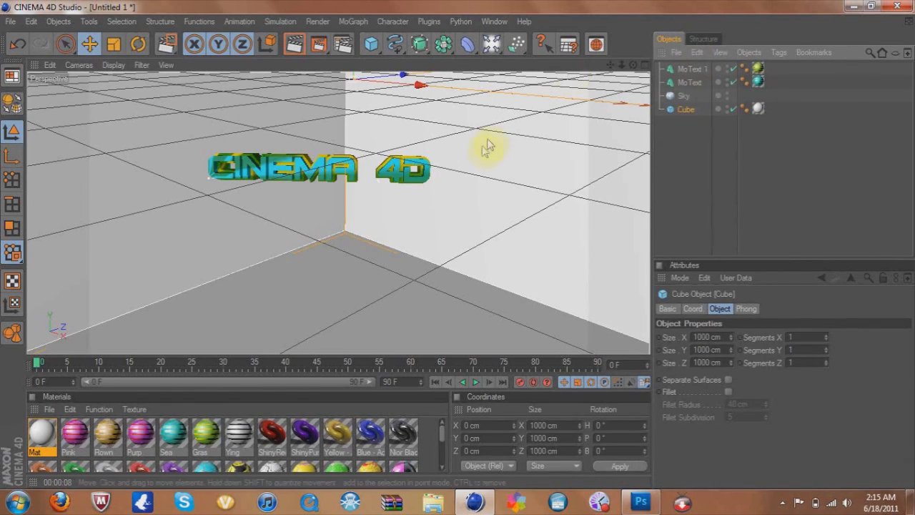
double_click(41, 433)
left_click(261, 267)
left_click(452, 176)
left_click_drag(461, 176, 498, 176)
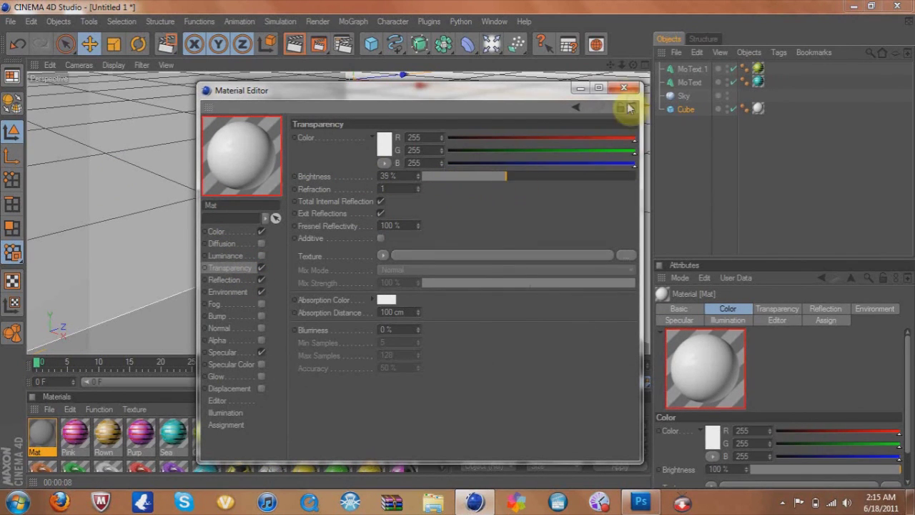
left_click(623, 88)
left_click_drag(319, 44, 343, 71)
left_click_drag(397, 127, 451, 180)
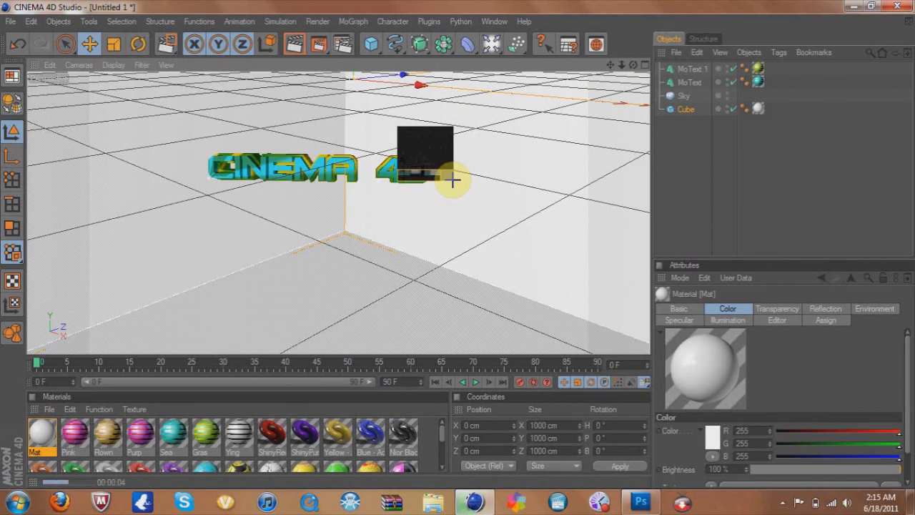
left_click(689, 109)
double_click(41, 433)
left_click_drag(543, 171, 561, 176)
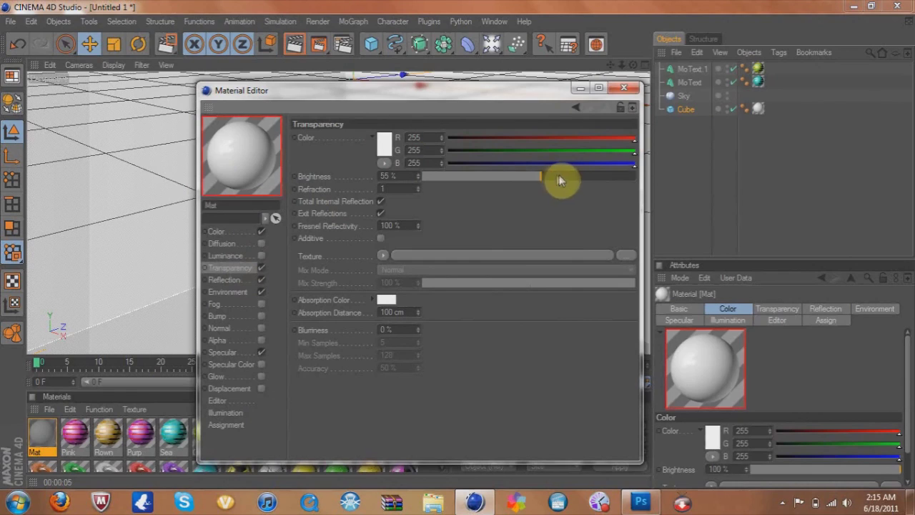
left_click(623, 90)
left_click(318, 44)
left_click(572, 294)
left_click_drag(386, 138, 449, 204)
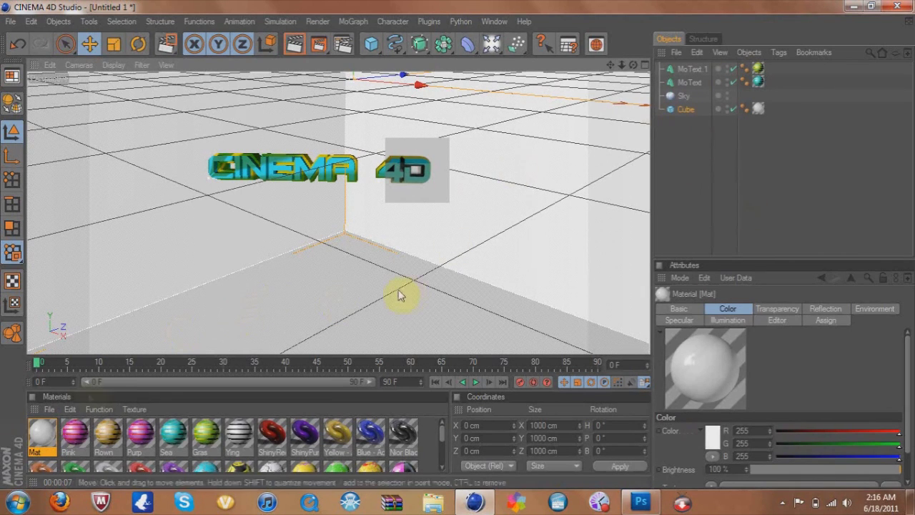
double_click(46, 427)
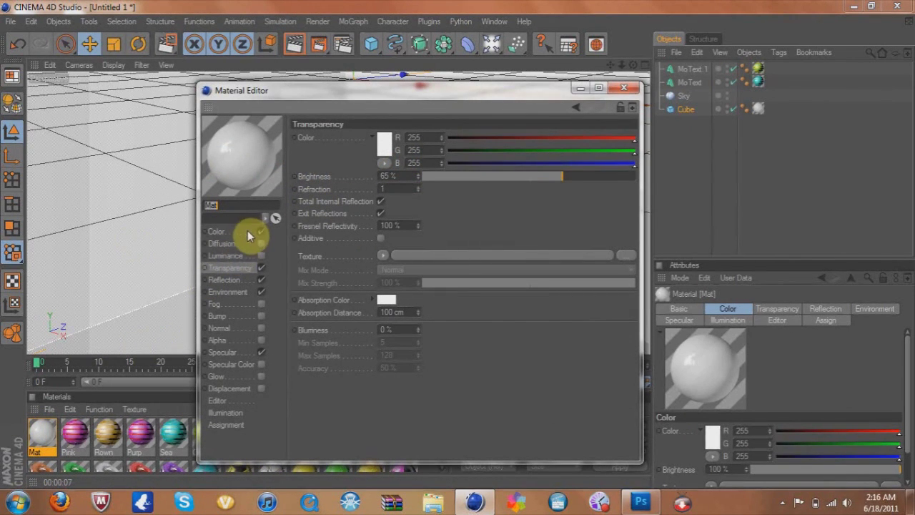
left_click(261, 268)
left_click(624, 87)
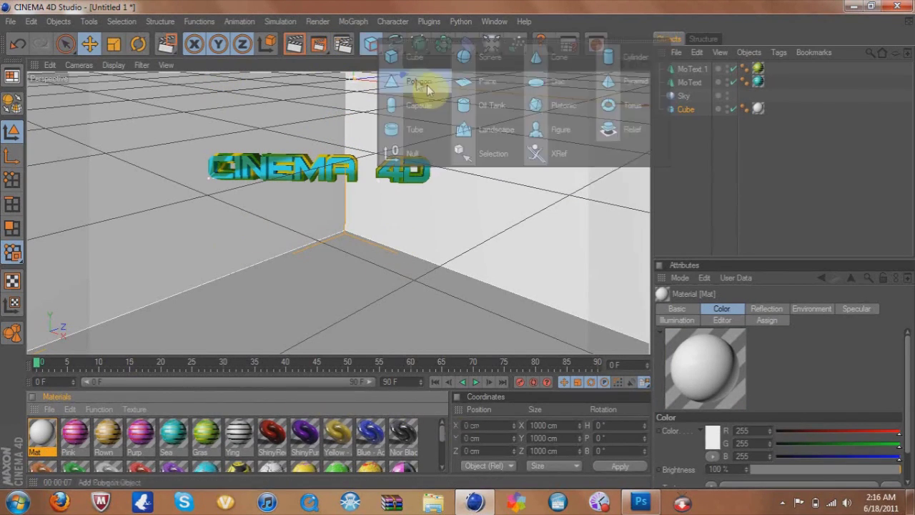
Add a small sphere left of the text, shift both texts right, and apply BBlue
left_click_drag(372, 44, 419, 84)
left_click_drag(262, 123, 89, 229)
left_click(691, 82)
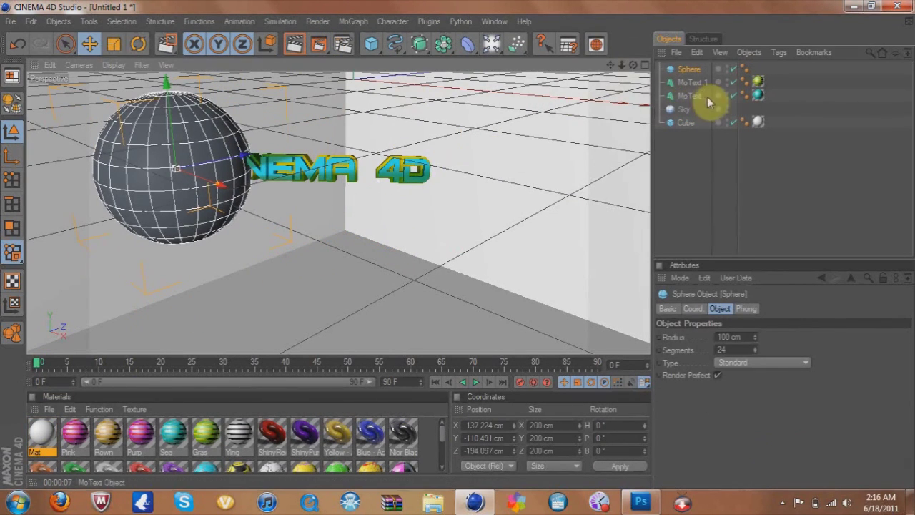
left_click_drag(306, 153, 329, 178)
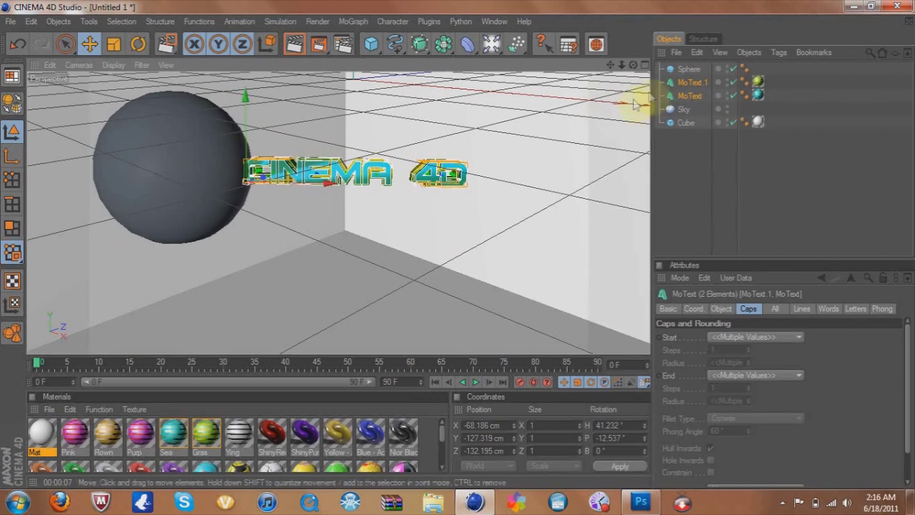
left_click(179, 204)
left_click_drag(215, 188, 190, 168)
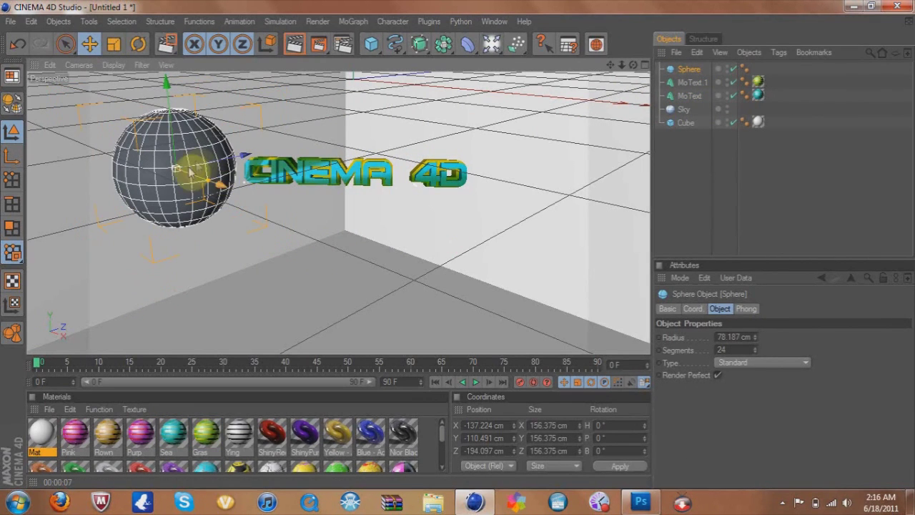
scroll(408, 434, "down", 5)
left_click_drag(41, 444, 158, 179)
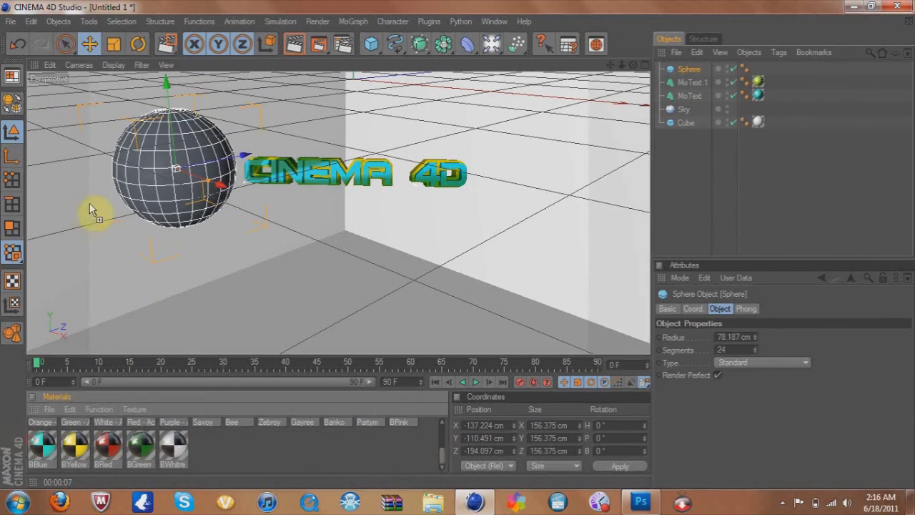
Tilt the blue sphere, move it closer to the text and preview a region render
left_click(141, 44)
left_click_drag(228, 143, 243, 163)
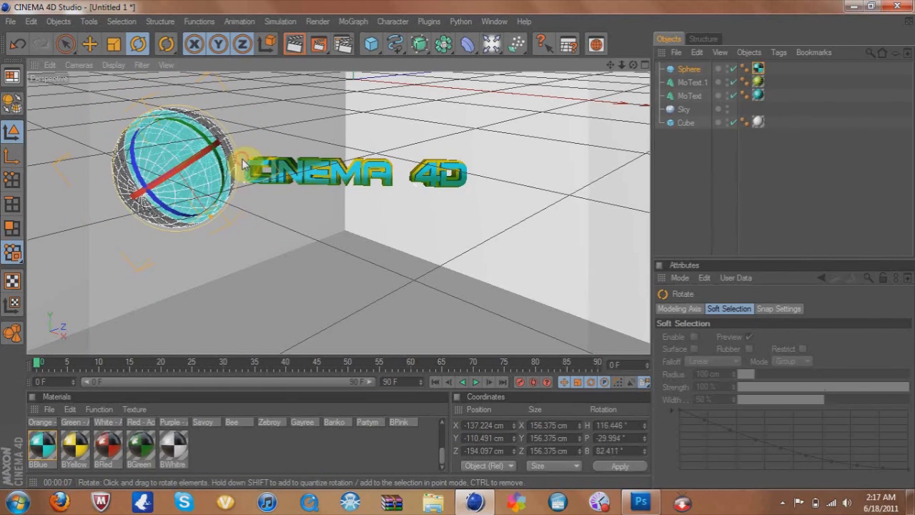
left_click(89, 44)
mouse_move(182, 175)
left_mouse_down()
mouse_move(207, 171)
mouse_move(176, 166)
mouse_move(191, 172)
left_mouse_up()
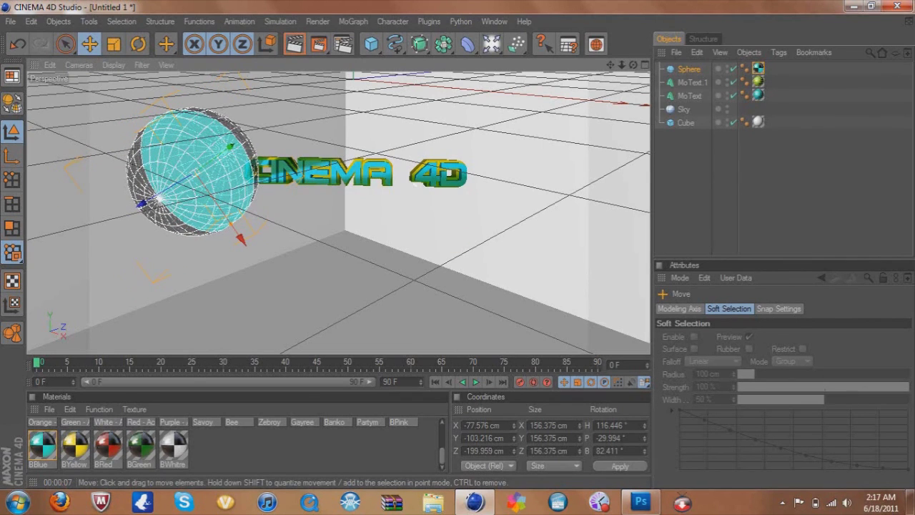
left_click_drag(319, 45, 341, 64)
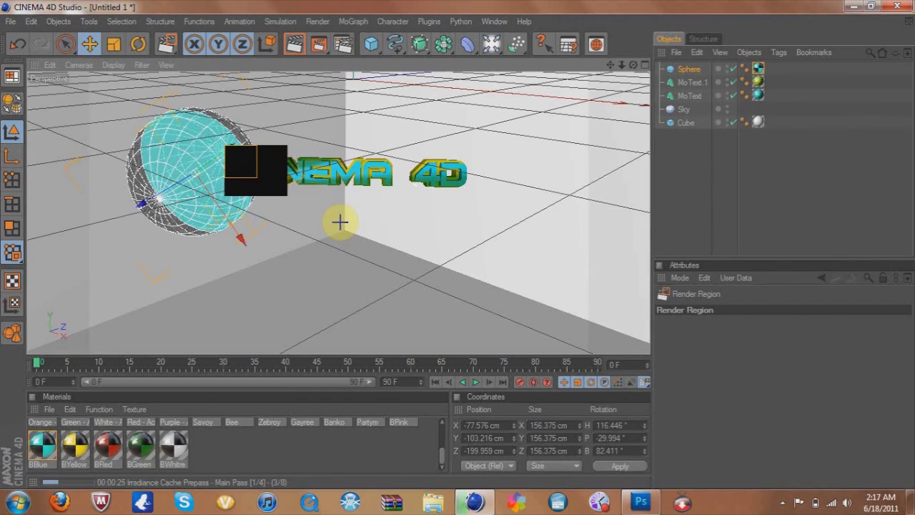
left_click(690, 184)
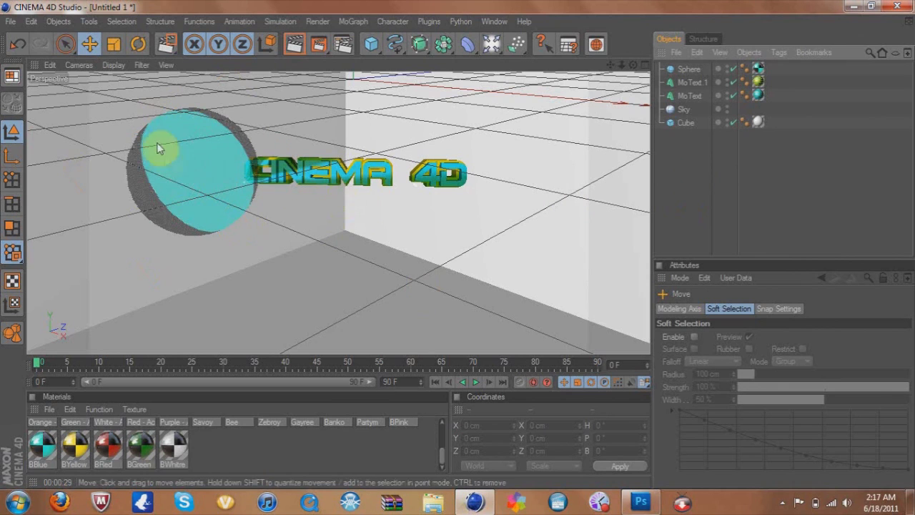
Add a sphere with the BGreen material, shrink and tilt it, and place it upper right
left_click_drag(371, 44, 476, 58)
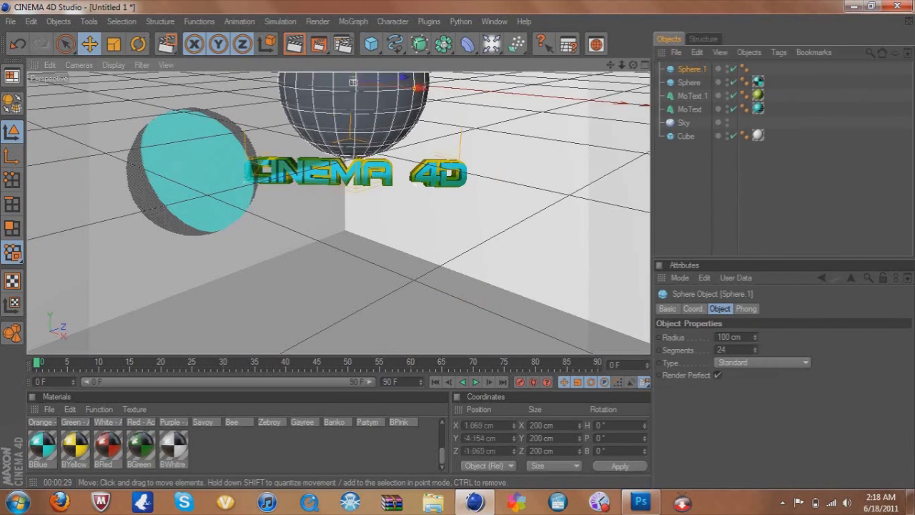
key("r")
left_click_drag(447, 203, 215, 425)
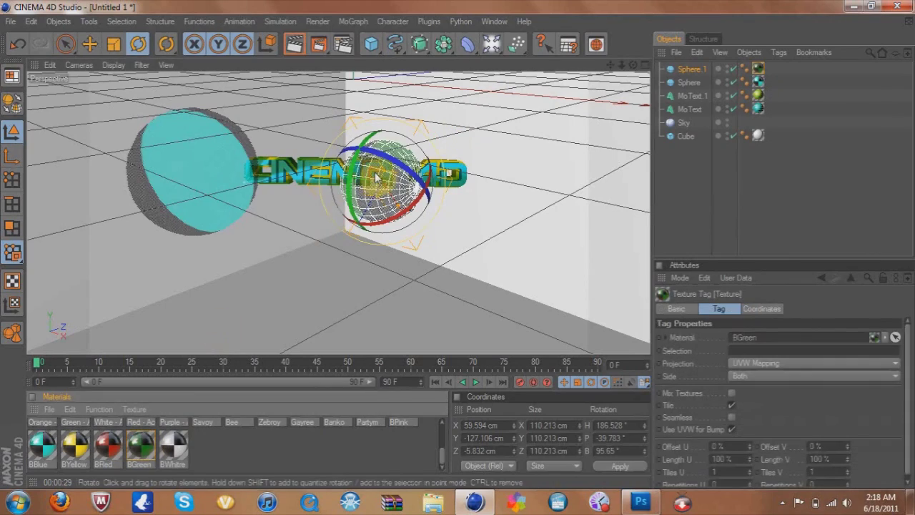
left_click_drag(339, 210, 348, 236)
left_click_drag(494, 160, 500, 153)
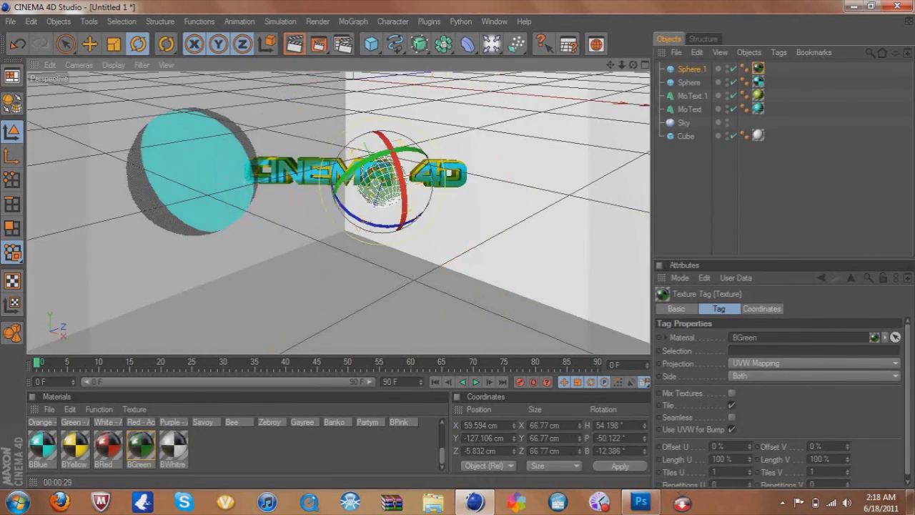
key("e")
left_click_drag(401, 178, 522, 101)
left_click_drag(457, 244, 356, 179)
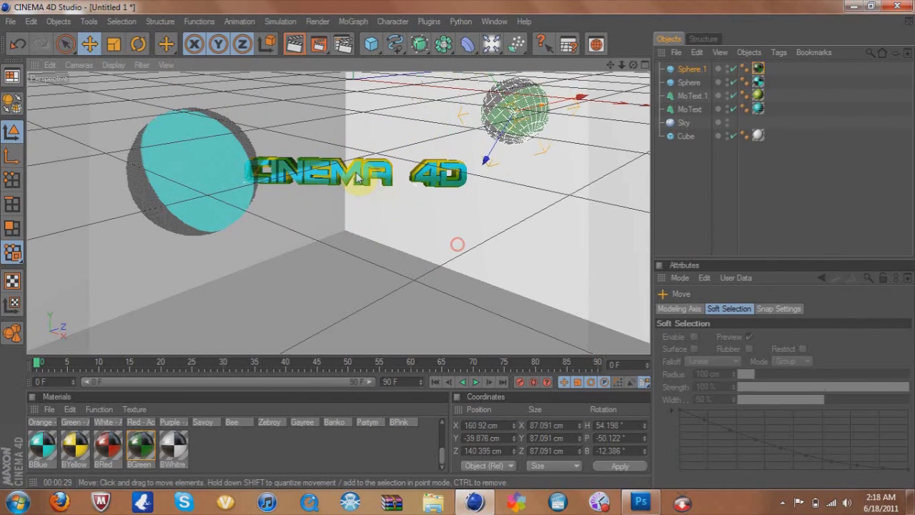
Add a BRed sphere at the lower right and slightly rotate the green sphere
left_click_drag(394, 44, 466, 61)
mouse_move(108, 447)
left_mouse_down()
mouse_move(346, 146)
mouse_move(385, 120)
mouse_move(358, 102)
left_mouse_up()
left_click(138, 44)
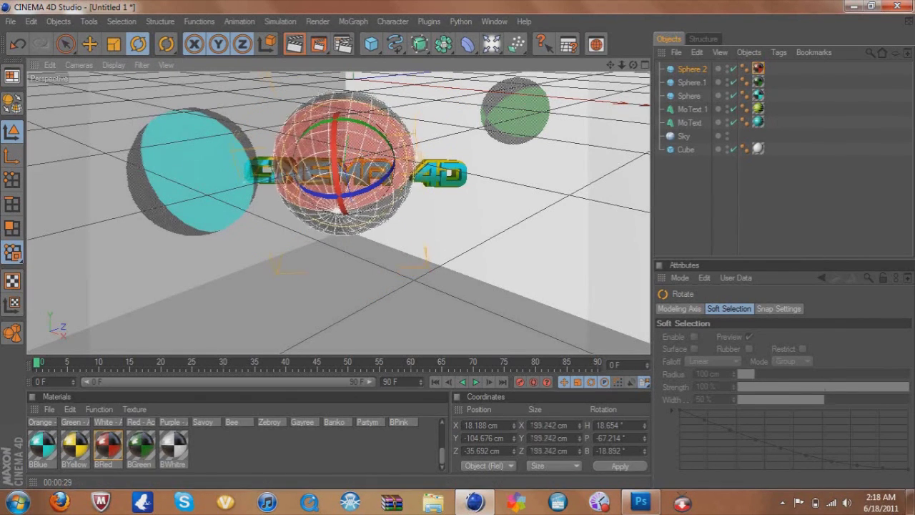
left_click(89, 45)
left_click_drag(343, 168, 466, 278)
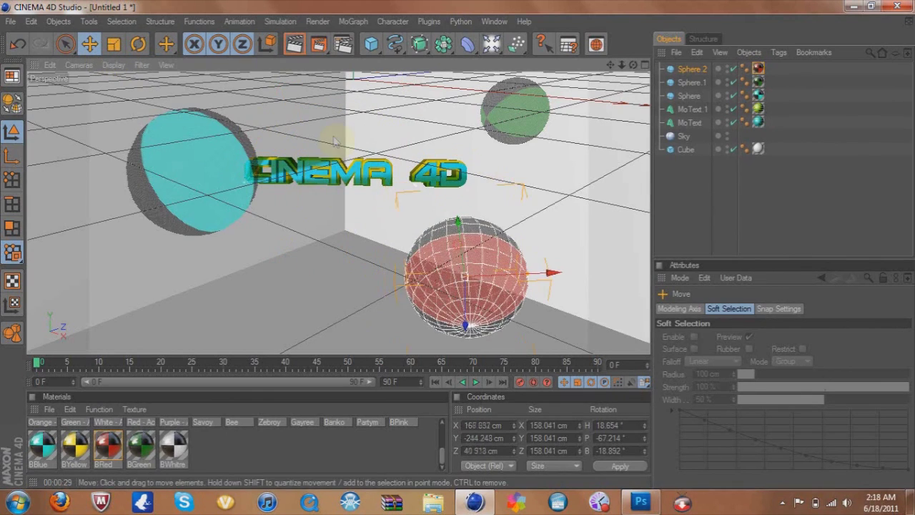
left_click(689, 85)
left_click(138, 44)
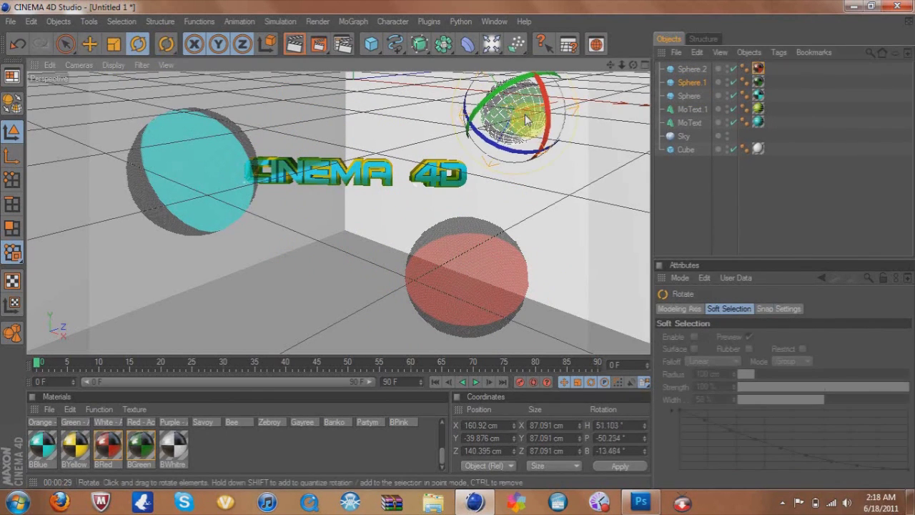
left_click_drag(371, 44, 419, 69)
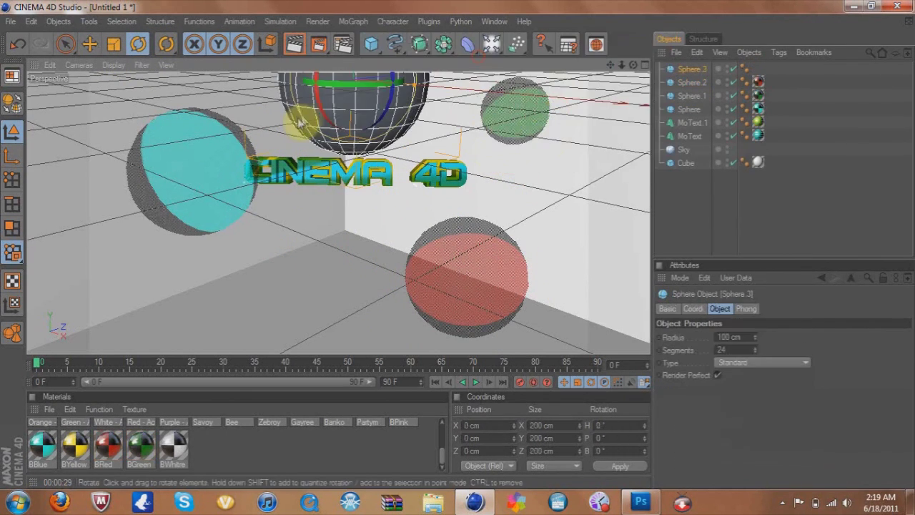
Apply BYellow to the new sphere, rotate it, and move it down below the text
mouse_move(80, 448)
left_mouse_down()
mouse_move(354, 114)
mouse_move(286, 209)
mouse_move(343, 178)
left_mouse_up()
left_click(89, 44)
left_click(138, 44)
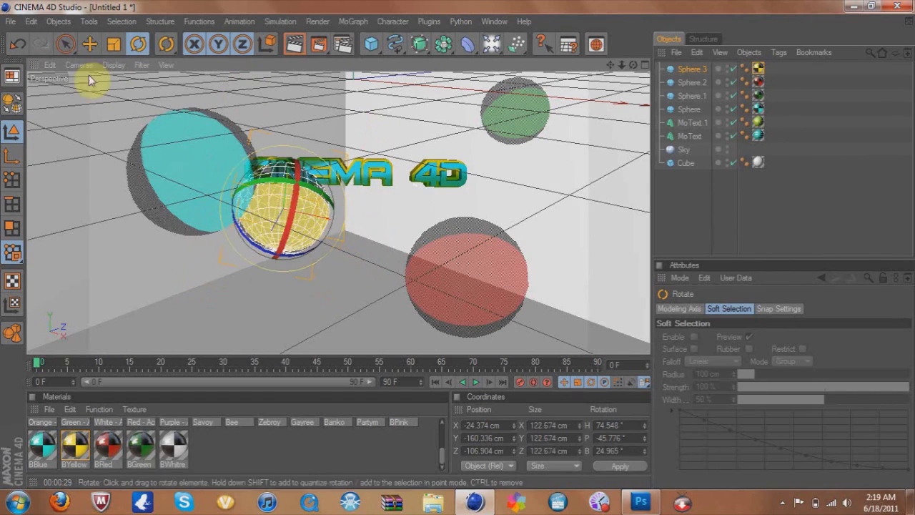
left_click(90, 44)
left_click_drag(286, 218, 279, 283)
Add a BPink sphere, rotate and shrink it, and move it up near the top
left_click(371, 45)
left_click(483, 58)
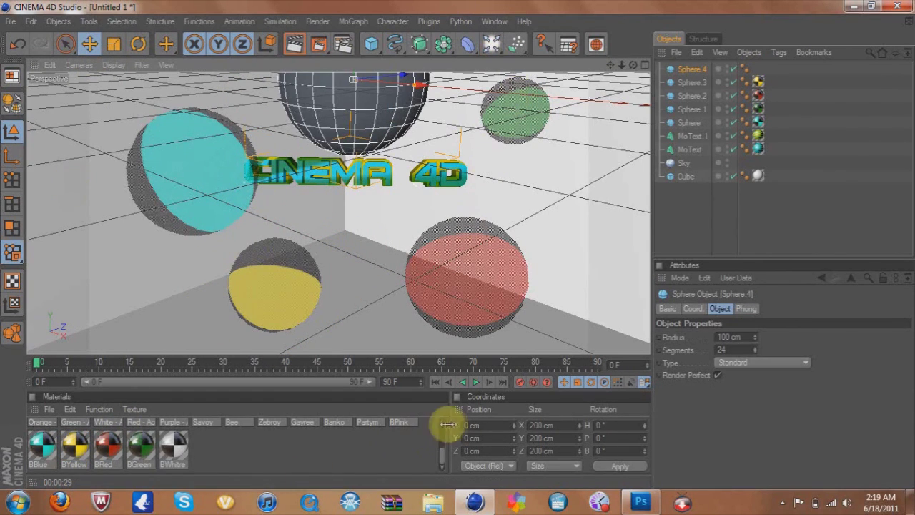
mouse_move(404, 424)
left_mouse_down()
mouse_move(318, 97)
mouse_move(329, 228)
mouse_move(344, 169)
mouse_move(218, 136)
left_mouse_up()
left_click(138, 44)
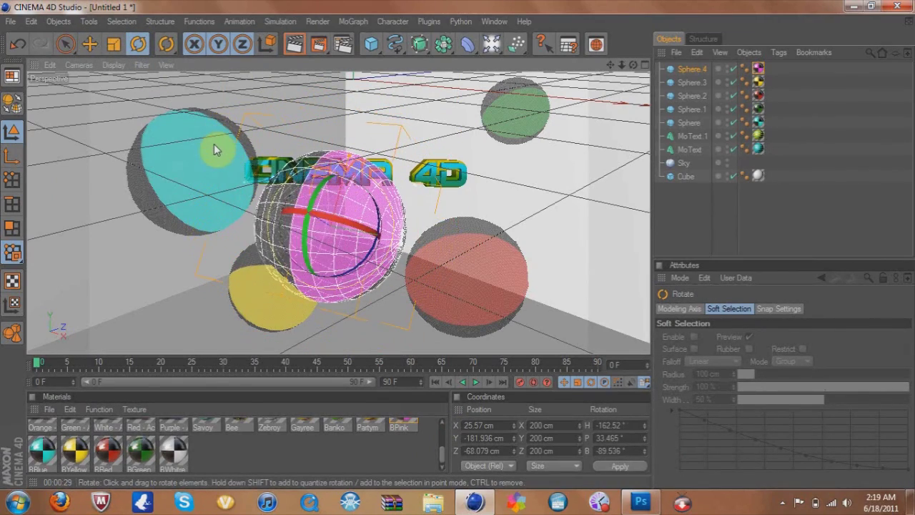
left_click_drag(218, 136, 346, 156)
key("ctrl+z")
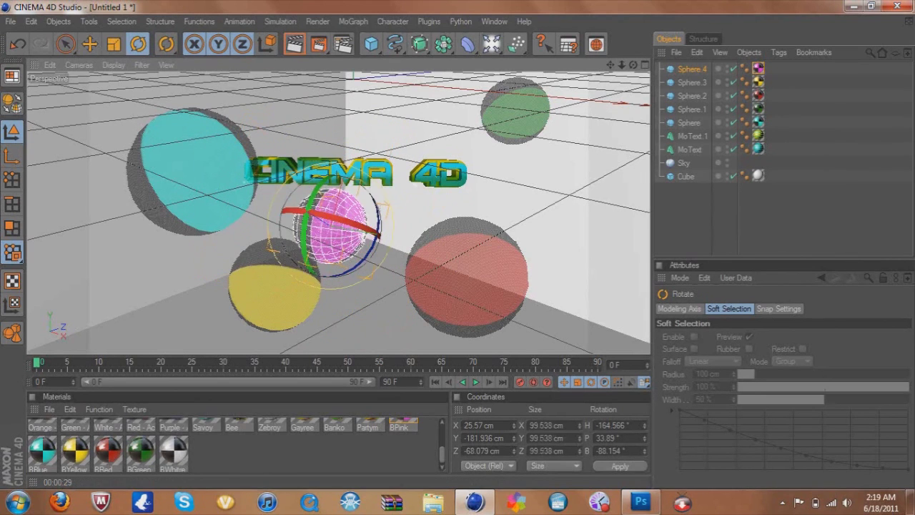
left_click(90, 43)
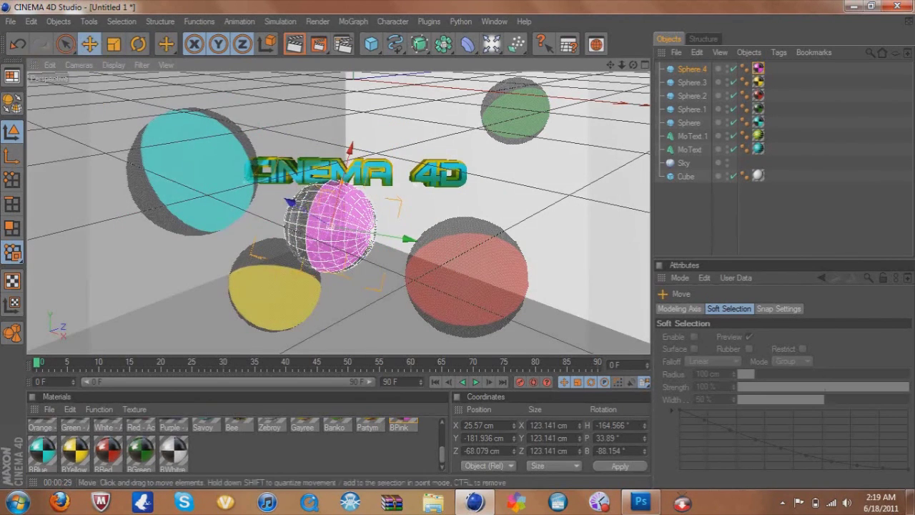
left_click_drag(330, 236, 326, 205)
left_click_drag(365, 107, 115, 377)
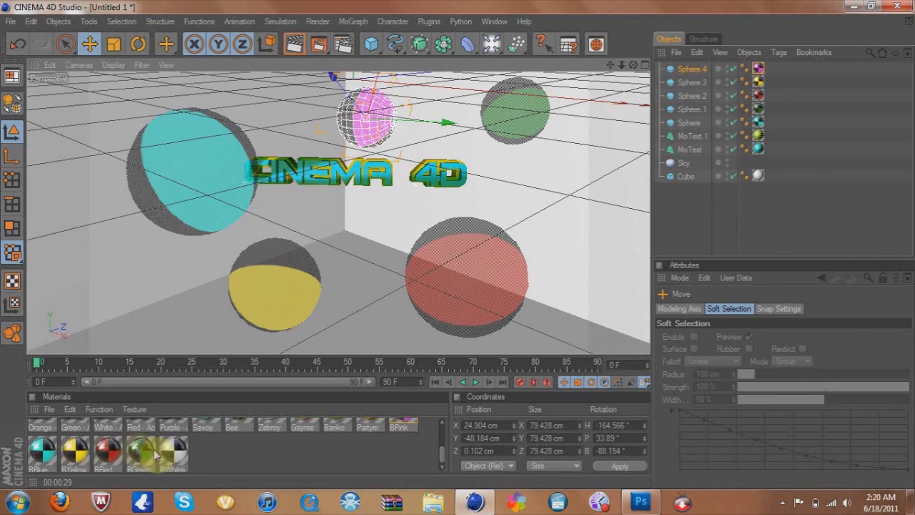
Add a BWhite sphere, rotate it, halve its size, and move it lower-left
left_click(379, 43)
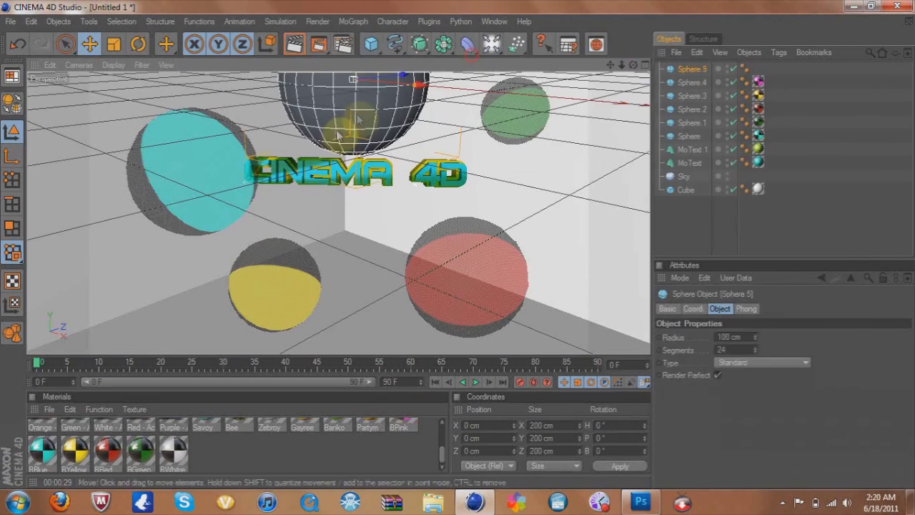
left_click_drag(173, 450, 329, 107)
key("r")
mouse_move(321, 190)
left_mouse_down()
mouse_move(359, 192)
mouse_move(336, 214)
left_mouse_up()
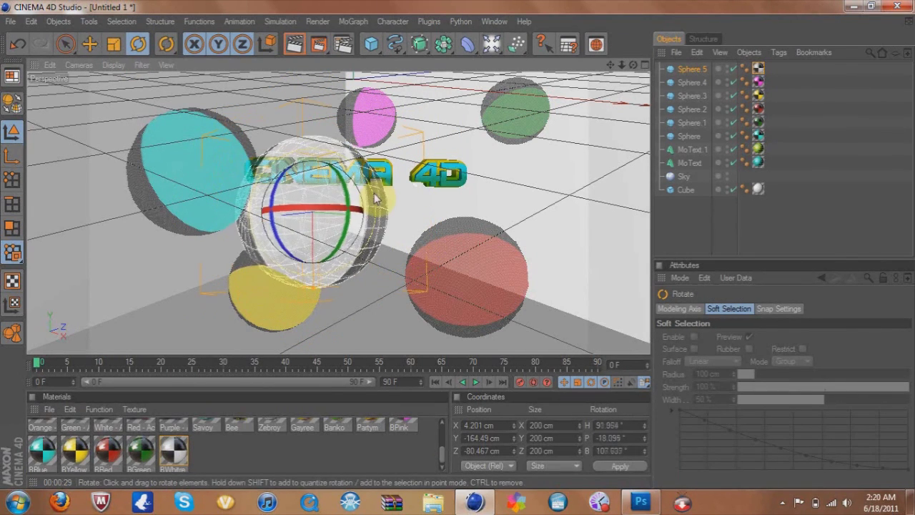
left_click_drag(311, 289, 304, 259)
left_click(90, 43)
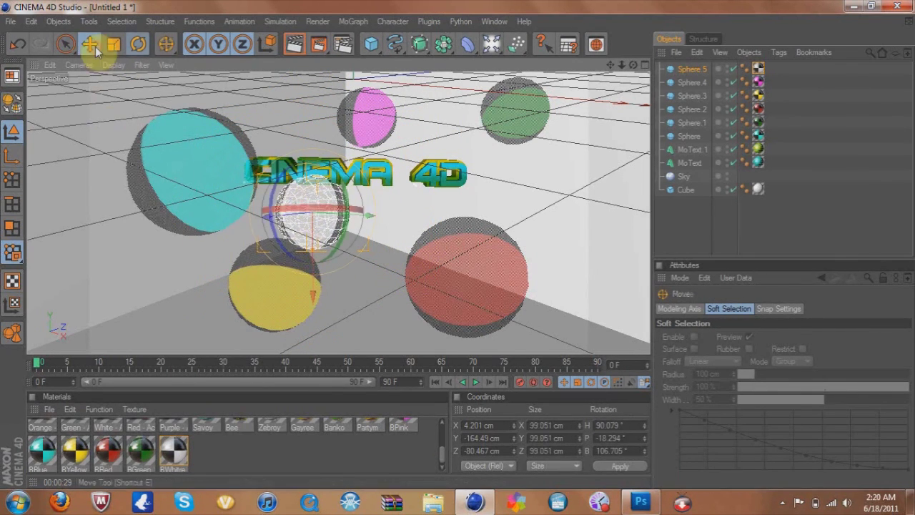
left_click_drag(307, 215, 149, 286)
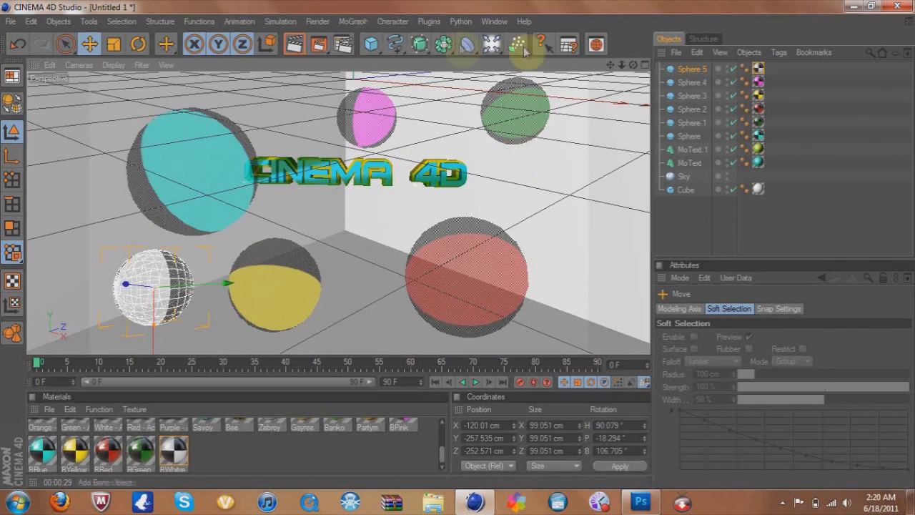
Confirm the JPEG options in the Render Settings' Save section
left_click(343, 43)
left_click(129, 62)
left_click(422, 93)
left_click(414, 112)
left_click(575, 6)
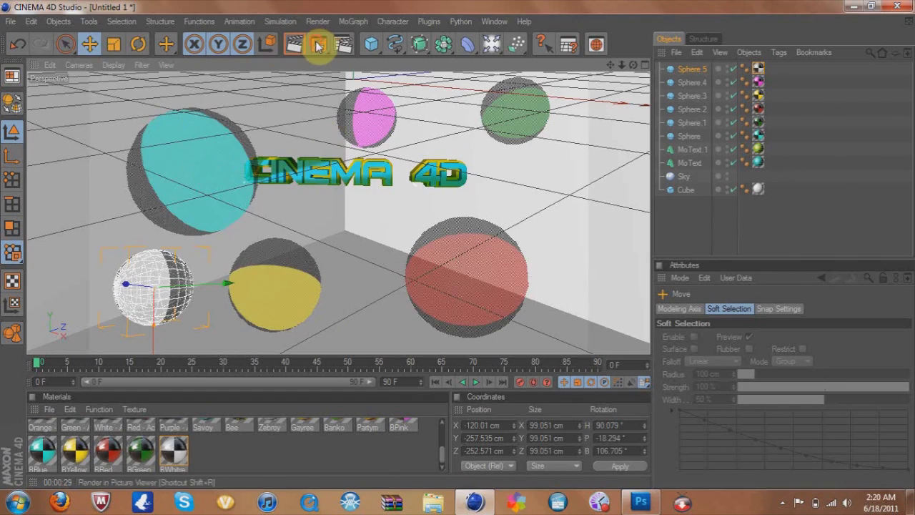
Render 2nd Abstract.jpg to the Picture Viewer, overwriting the old file, then close the preview
left_click(319, 44)
left_click(438, 298)
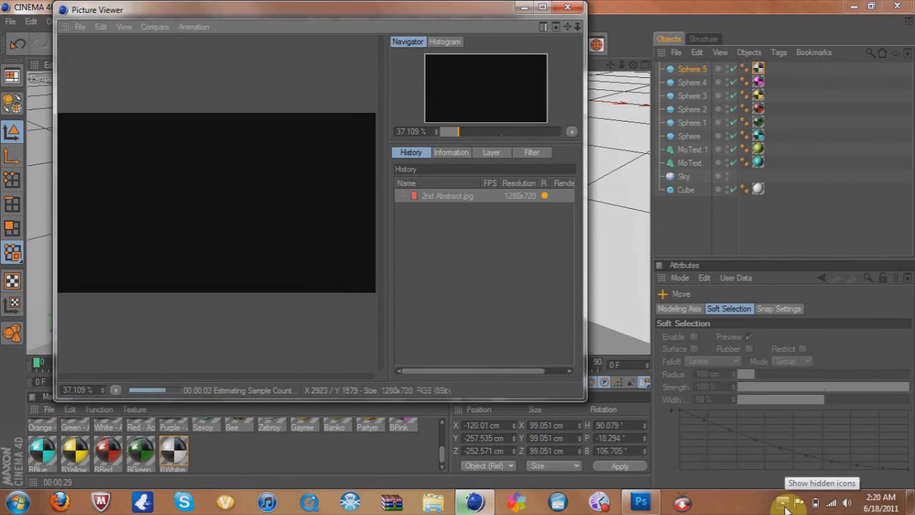
left_click(783, 503)
right_click(815, 414)
left_click(782, 240)
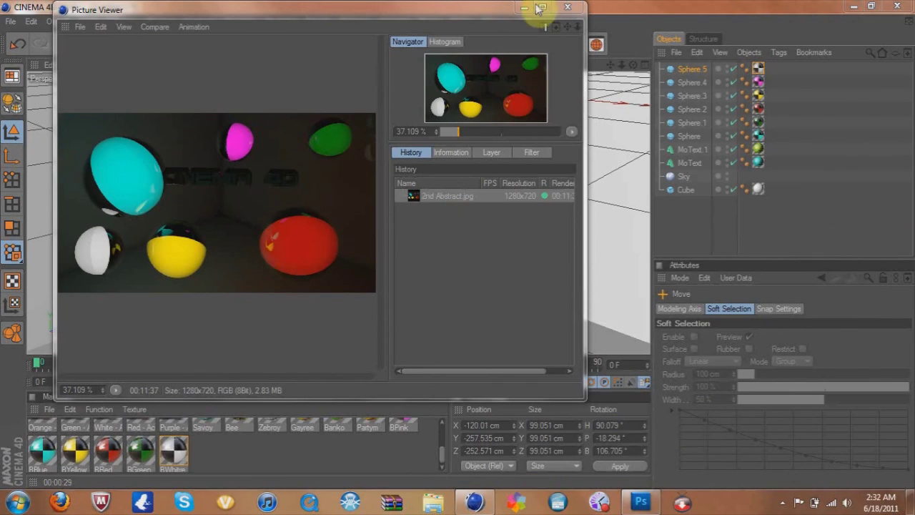
left_click(568, 7)
left_click(11, 21)
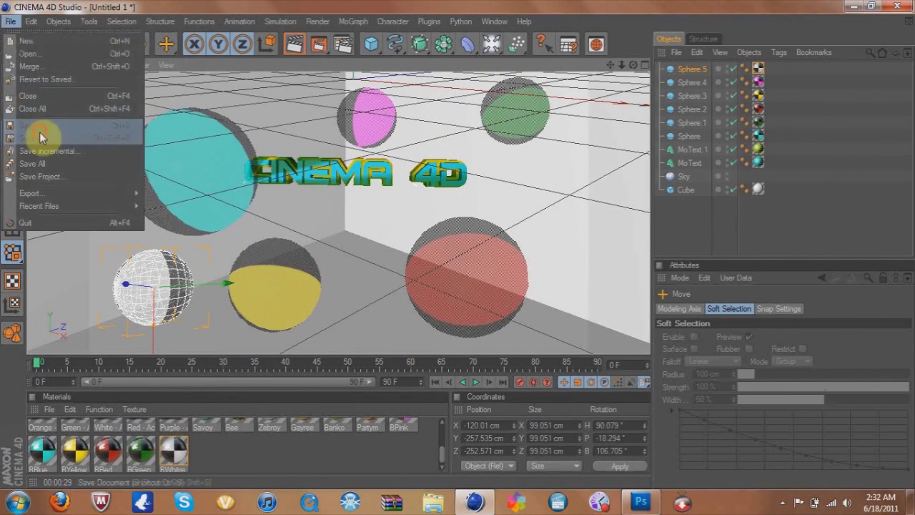
Save the scene as 'Bright abstract' in Desktop > All Files > C4D Files
left_click(36, 129)
left_click(57, 107)
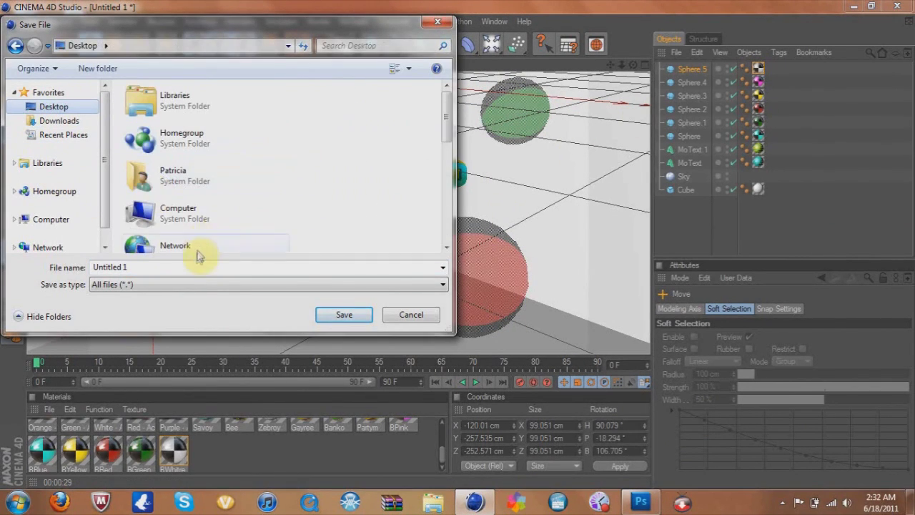
scroll(439, 153, "down", 5)
double_click(198, 91)
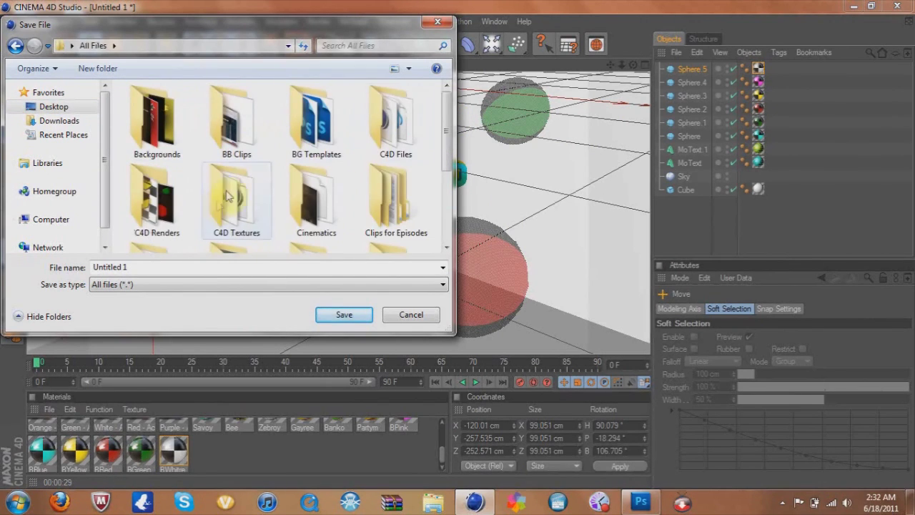
double_click(166, 206)
left_click(15, 46)
double_click(392, 113)
left_click(258, 269)
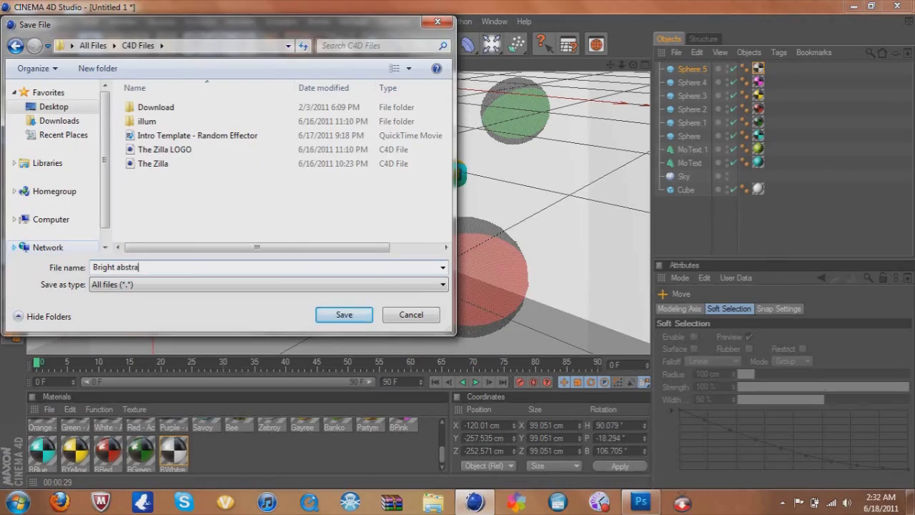
type("act")
key("Return")
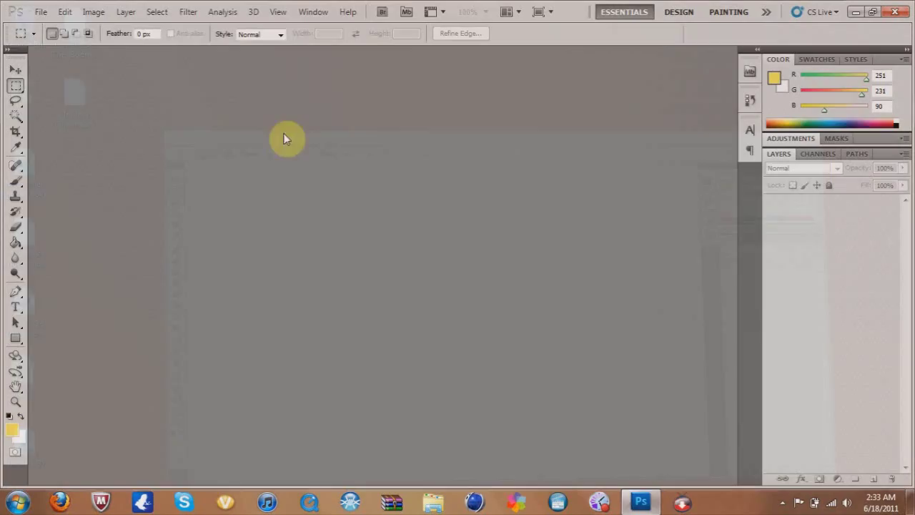
Open the 2nd Abstract.jpg render in Photoshop
left_click(41, 12)
left_click(50, 36)
left_click(441, 114)
left_click(605, 286)
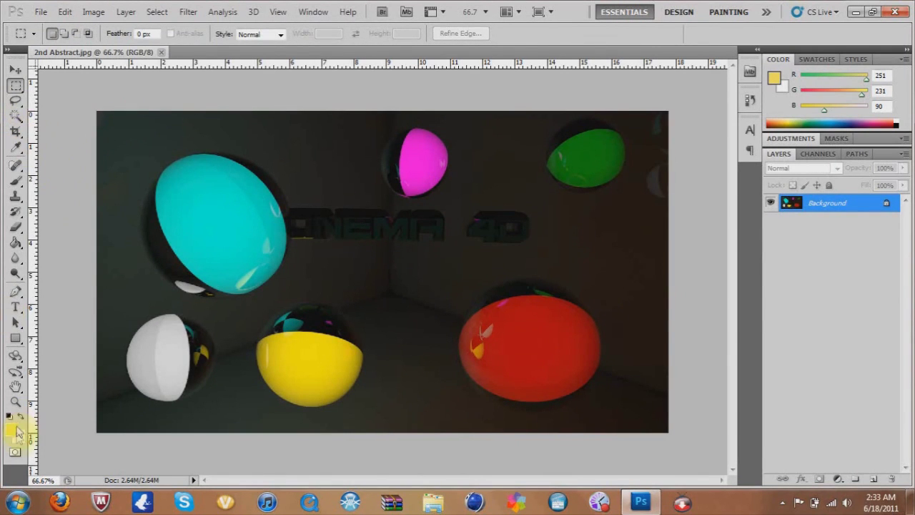
Set the foreground colour to a near-black green sampled from the image
left_click(16, 427)
left_click_drag(509, 67, 519, 281)
left_click(431, 226)
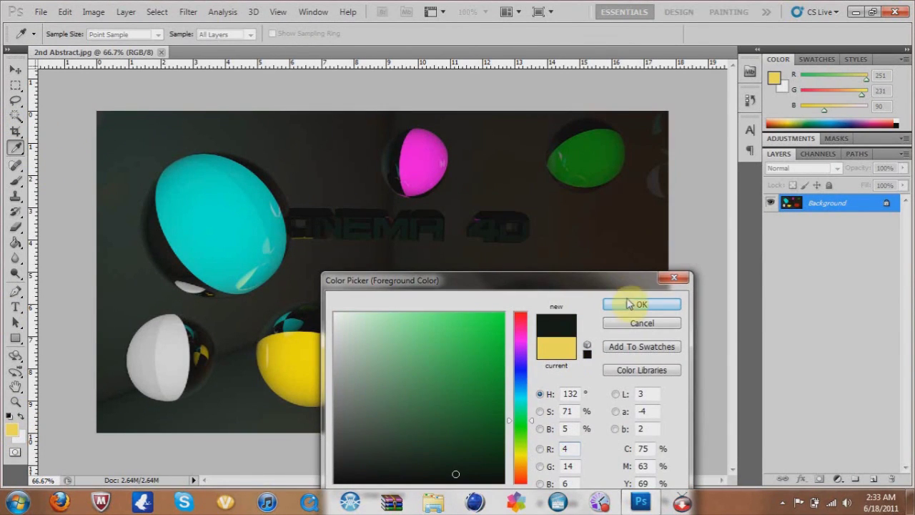
left_click(628, 305)
Convert the locked Background into the editable Layer 0
key("m")
double_click(875, 204)
left_click(562, 153)
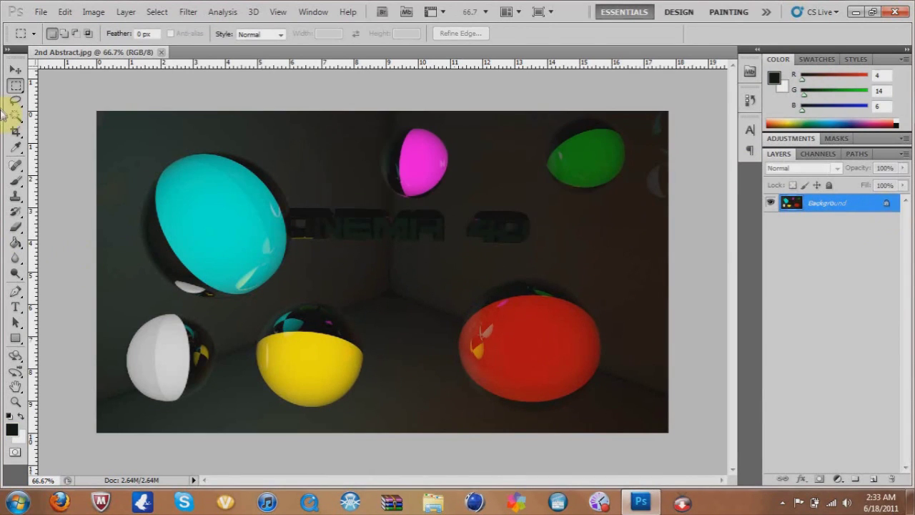
Browse the toolbox's hidden tool groups, ending on the path drawing tools
left_click(11, 278)
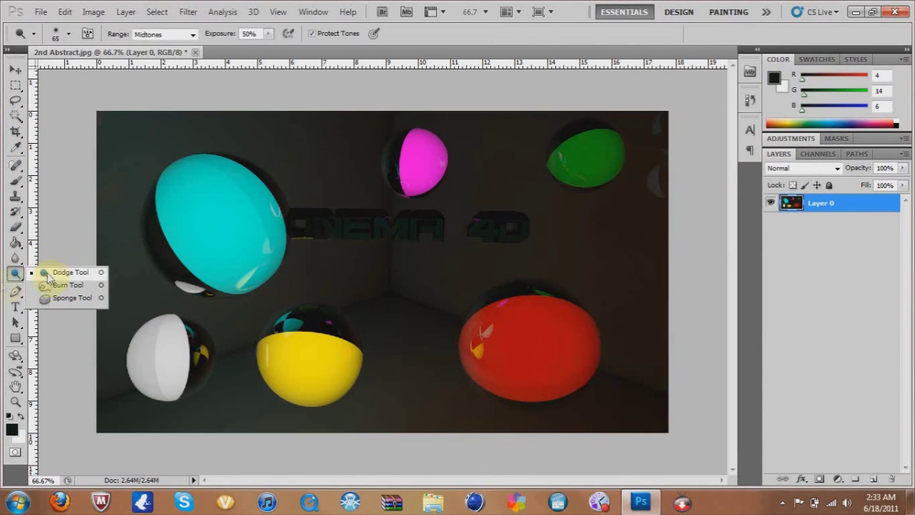
left_click(16, 133)
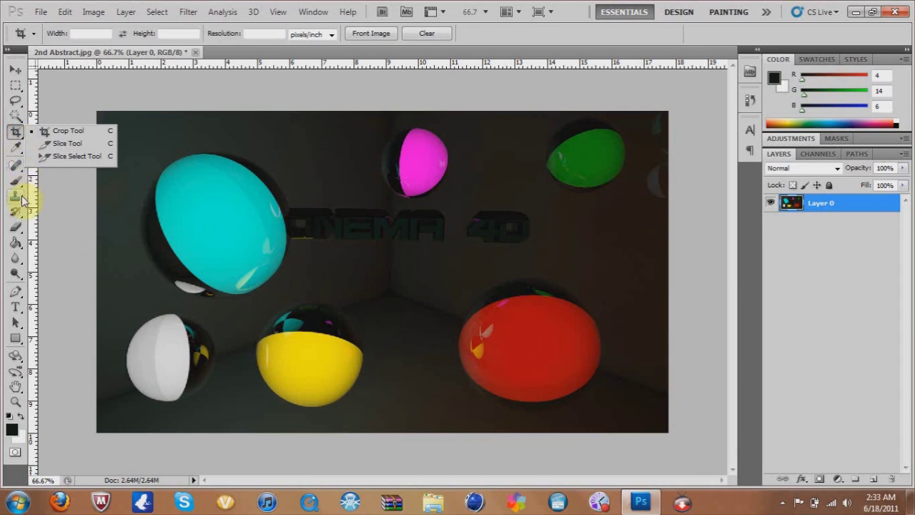
left_click(12, 217)
left_click(13, 323)
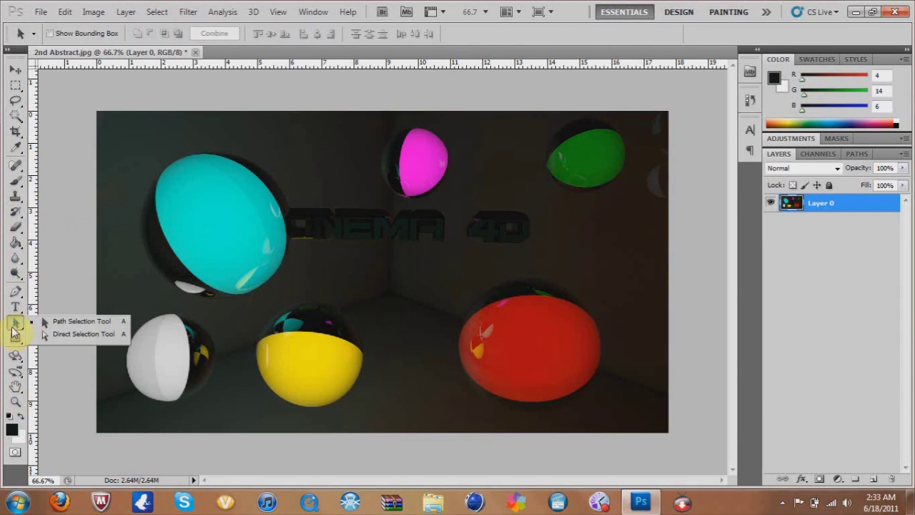
left_click(16, 388)
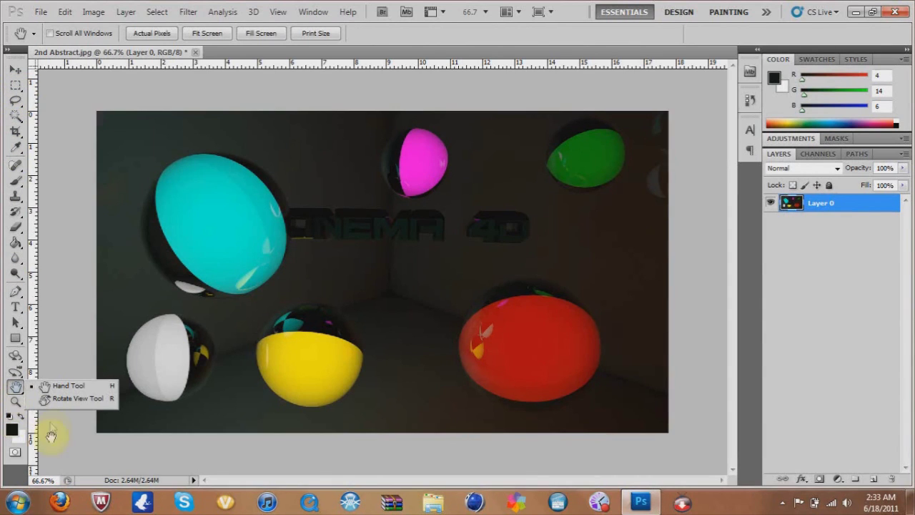
left_click(15, 149)
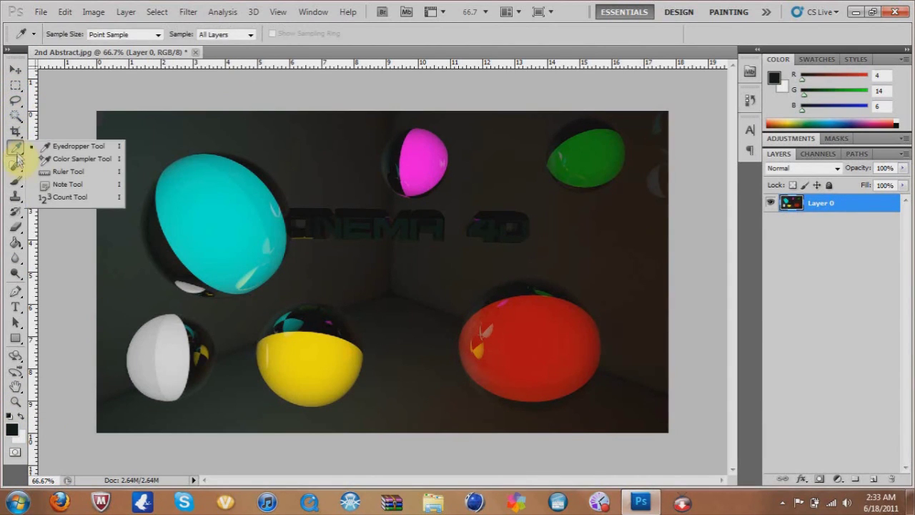
left_click(16, 179)
left_click(16, 211)
left_click(15, 257)
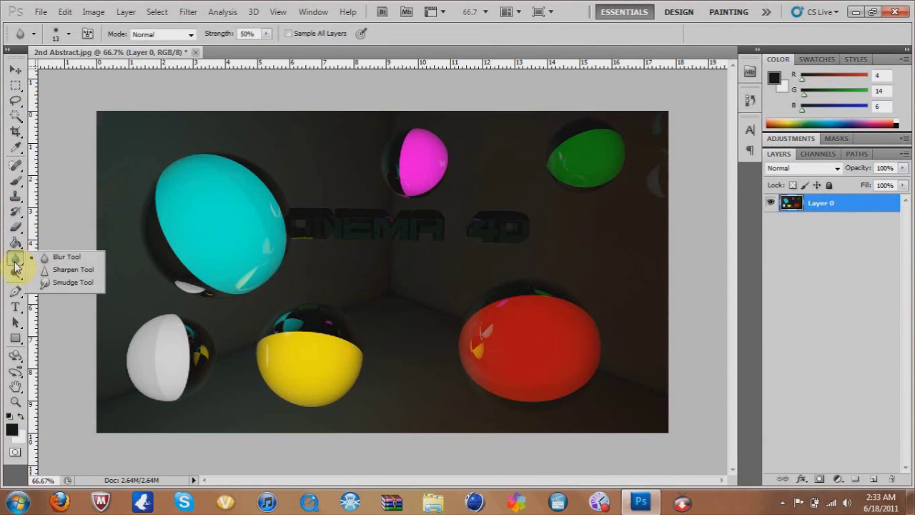
left_click(16, 292)
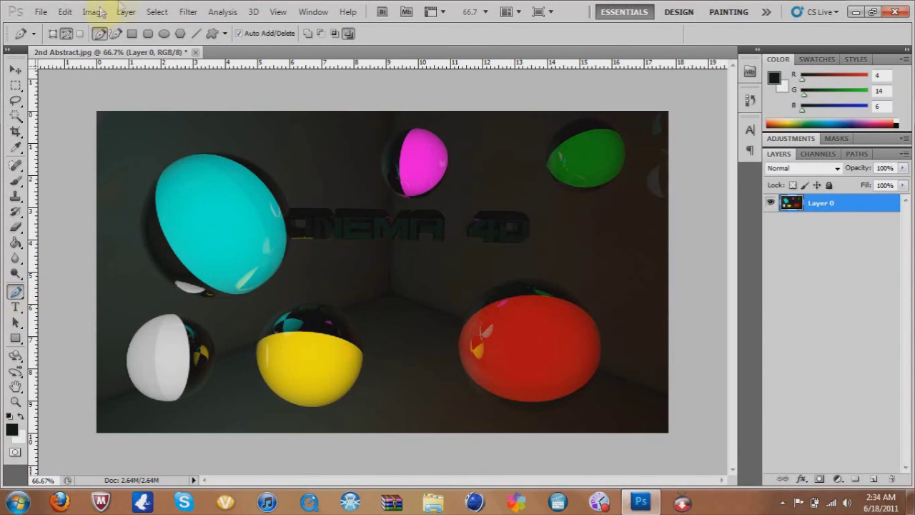
Check the Line tool's colour and zoom in on the cyan sphere
left_click(197, 34)
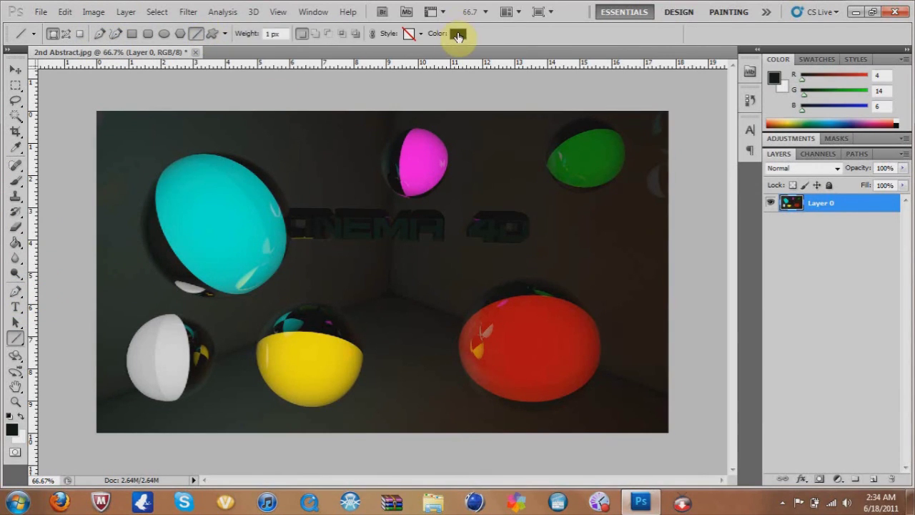
left_click(458, 34)
key("Escape")
left_click(16, 403)
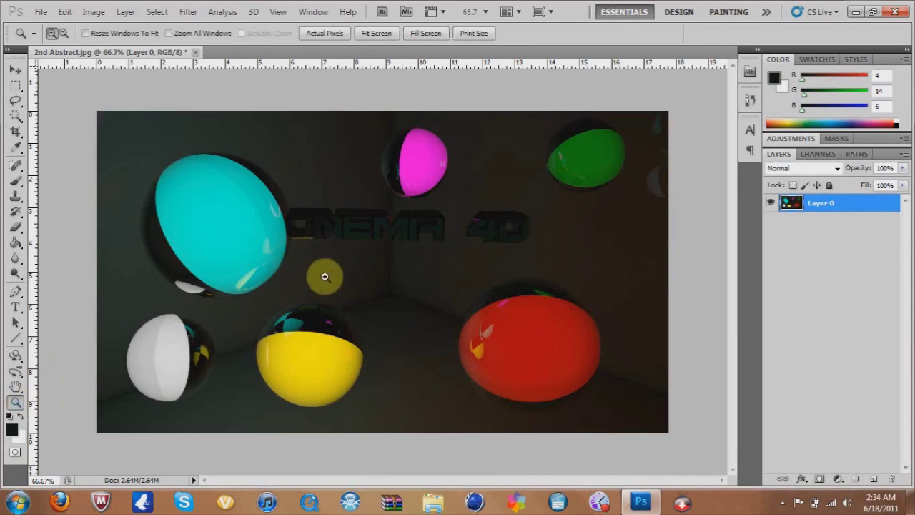
left_click(256, 262)
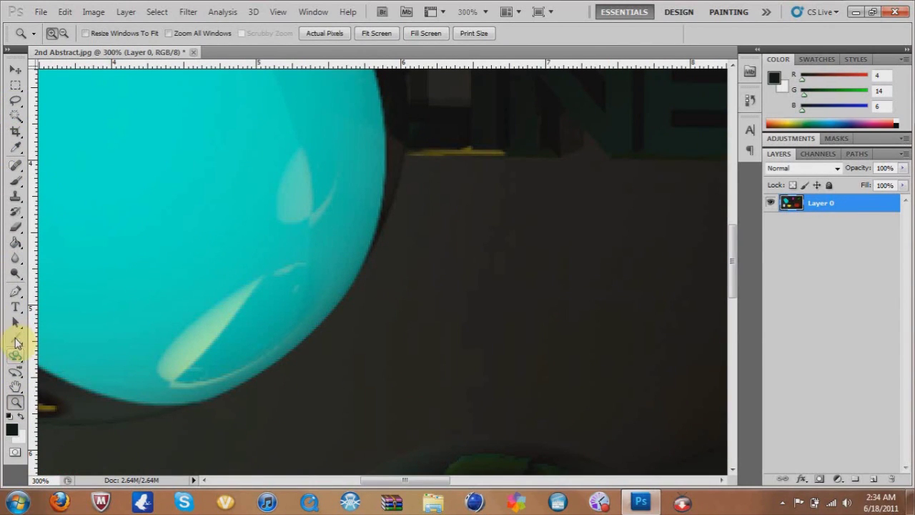
Draw two 1 px lines under the text from the cyan sphere's edge, filled black
left_click(15, 291)
left_click(50, 291)
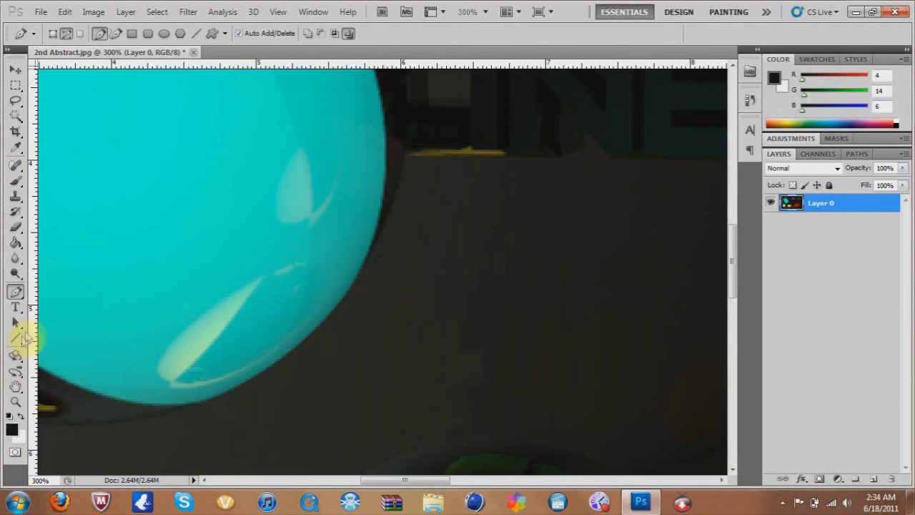
left_click(27, 336)
mouse_move(380, 232)
left_mouse_down()
mouse_move(463, 179)
mouse_move(744, 184)
left_mouse_up()
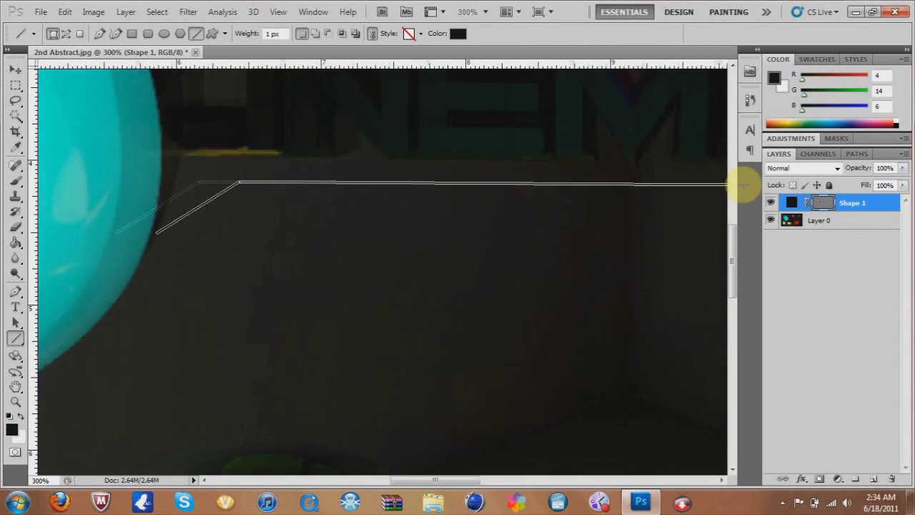
mouse_move(743, 185)
left_mouse_down()
mouse_move(627, 200)
mouse_move(663, 195)
left_mouse_up()
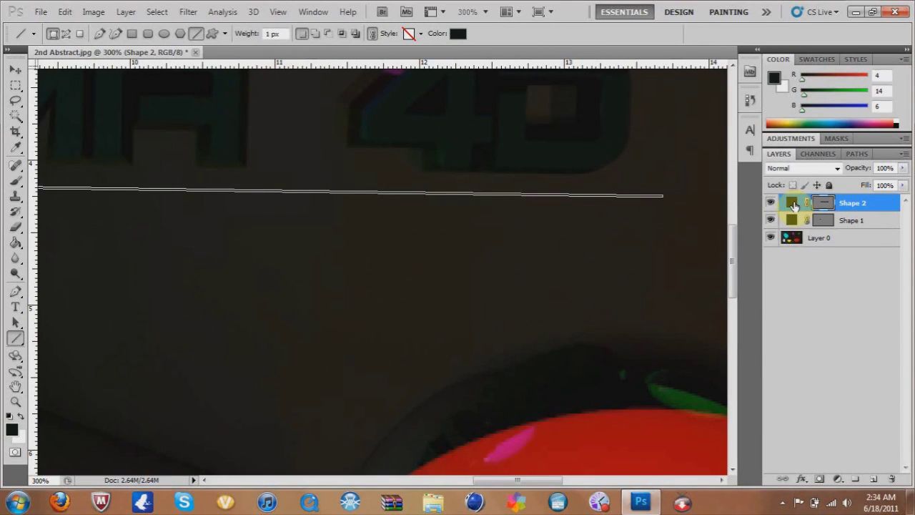
double_click(792, 203)
left_click(653, 306)
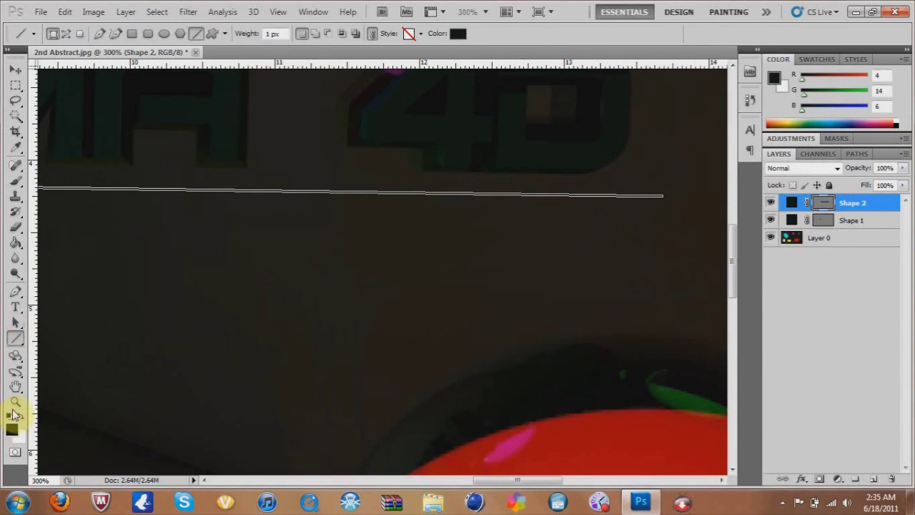
key("z")
left_click(377, 33)
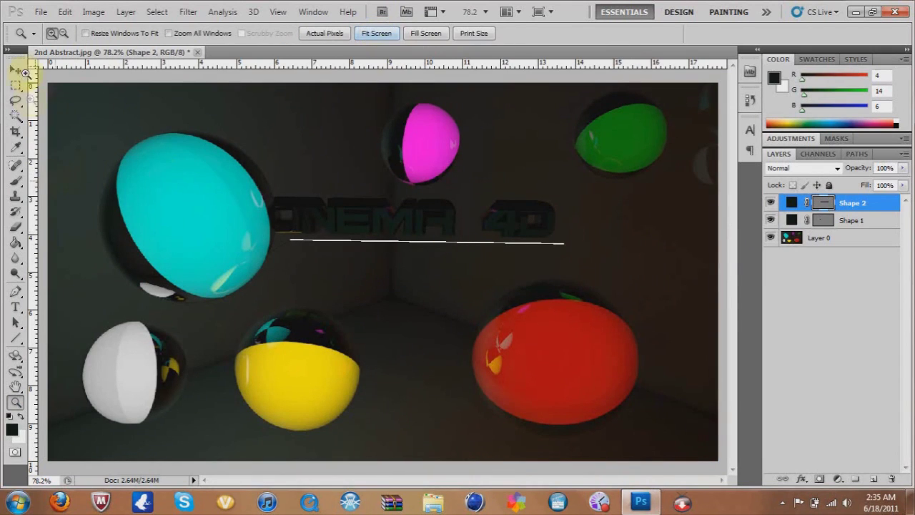
Add a Drop Shadow layer style to Shape 2, without outer glow
left_click(15, 70)
left_click(804, 321)
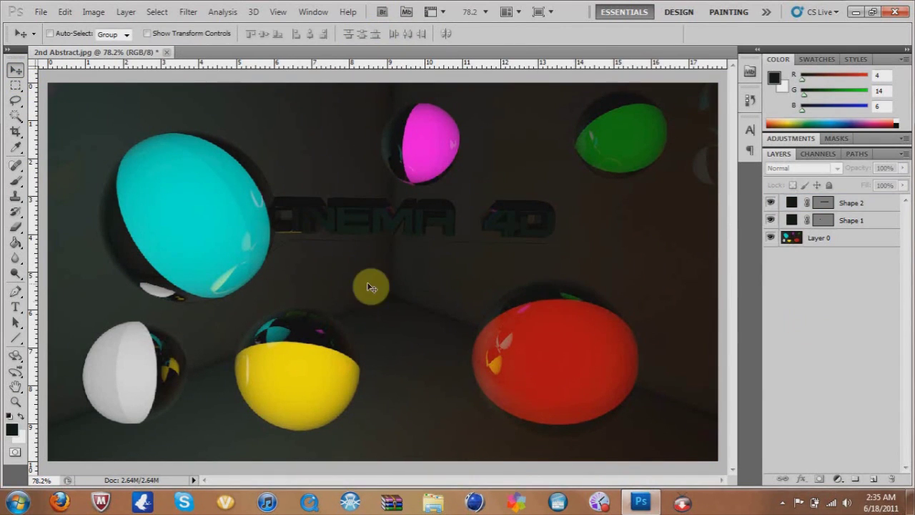
double_click(826, 203)
left_click(541, 182)
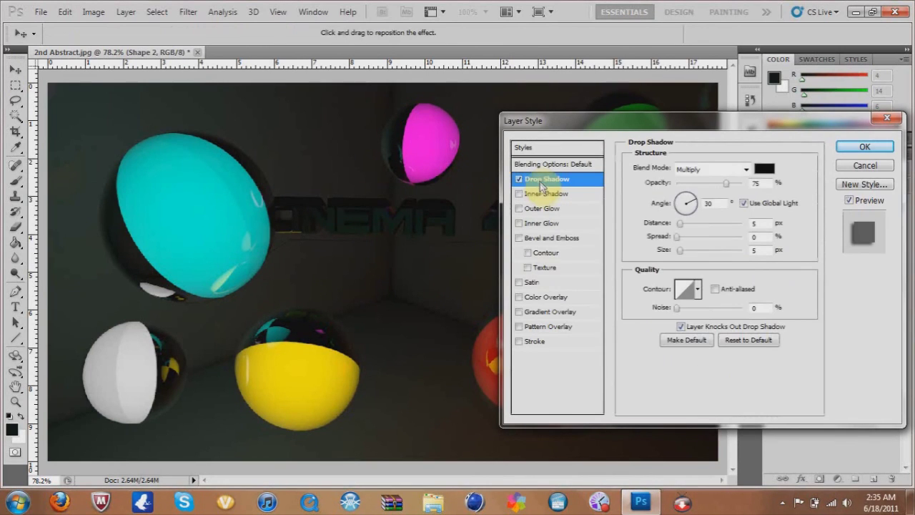
left_click(539, 209)
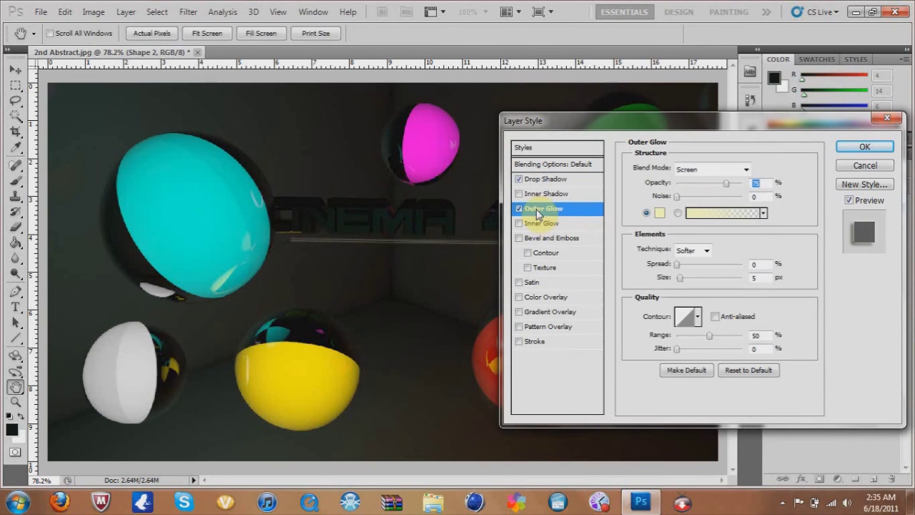
left_click(519, 208)
left_click(887, 118)
Add a Drop Shadow layer style to Shape 1
left_click(819, 250)
double_click(792, 246)
key("Escape")
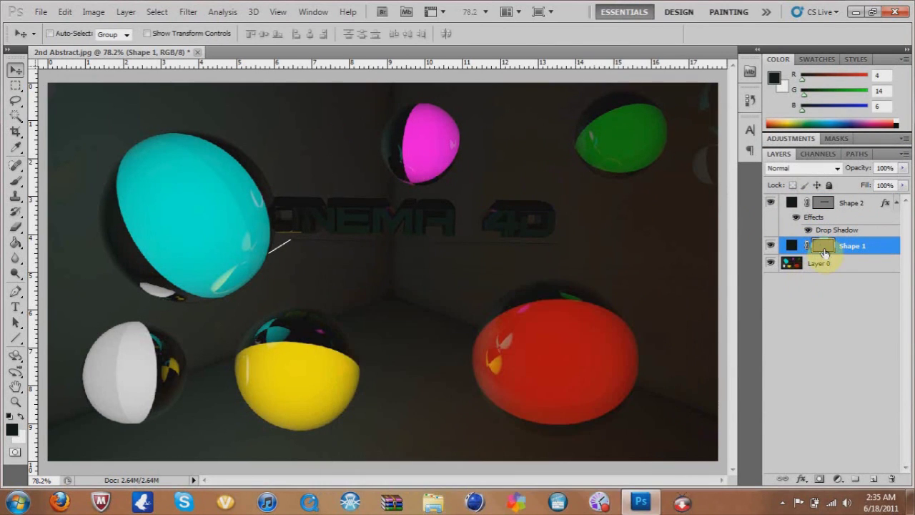
double_click(862, 252)
left_click(547, 179)
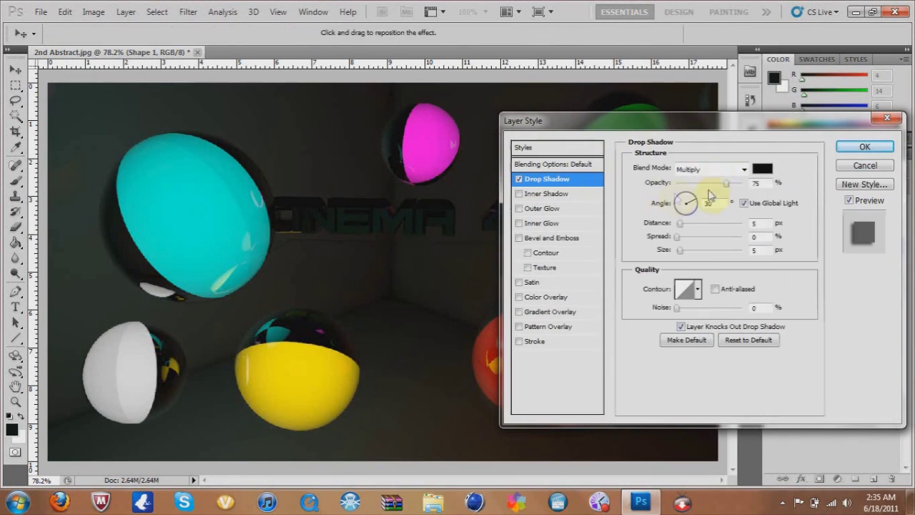
left_click(861, 147)
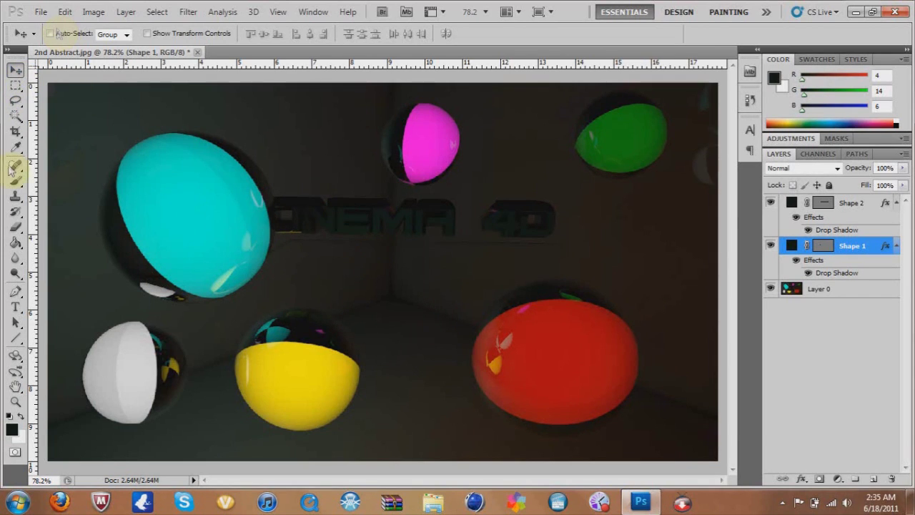
left_click(16, 307)
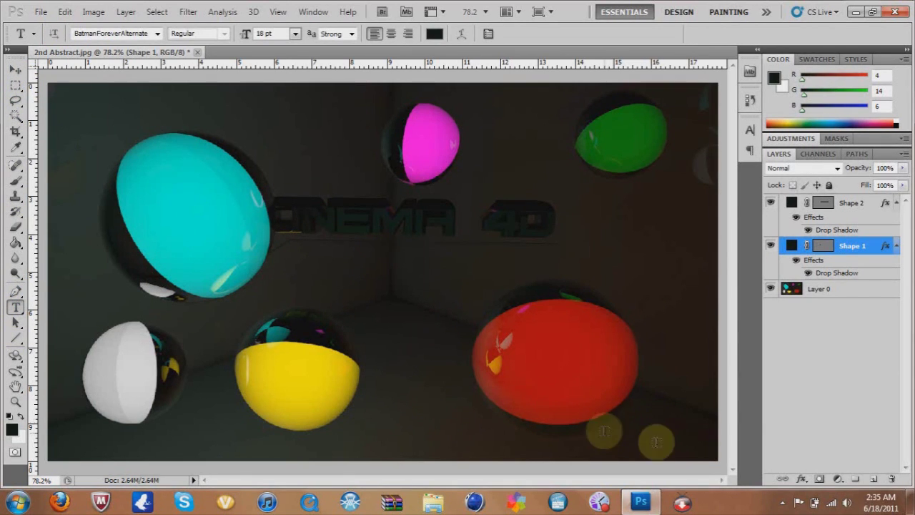
Create the caption text in graffp font, 30 pt, with cyan sampled from the sphere
left_click_drag(720, 460, 718, 458)
left_click(158, 33)
left_click_drag(292, 96, 293, 174)
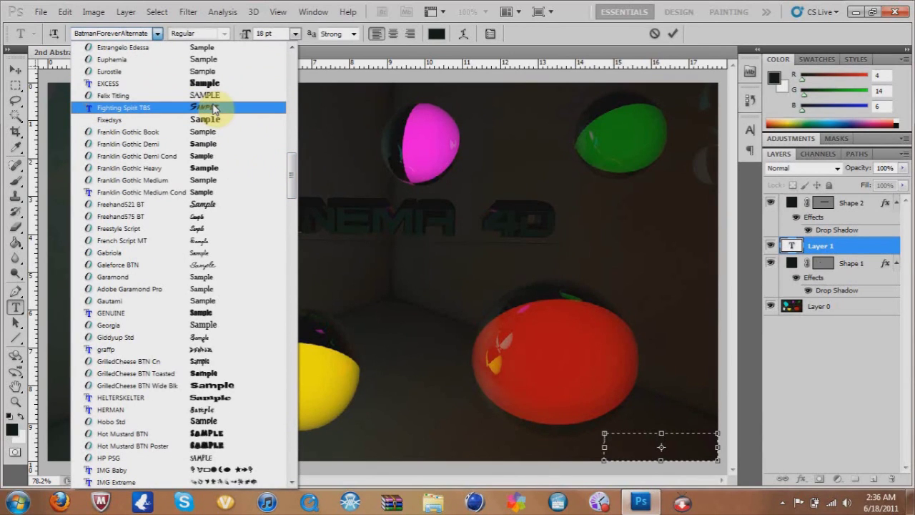
left_click(260, 349)
left_click(11, 429)
left_click(168, 214)
left_click(642, 304)
left_click(294, 33)
left_click(286, 201)
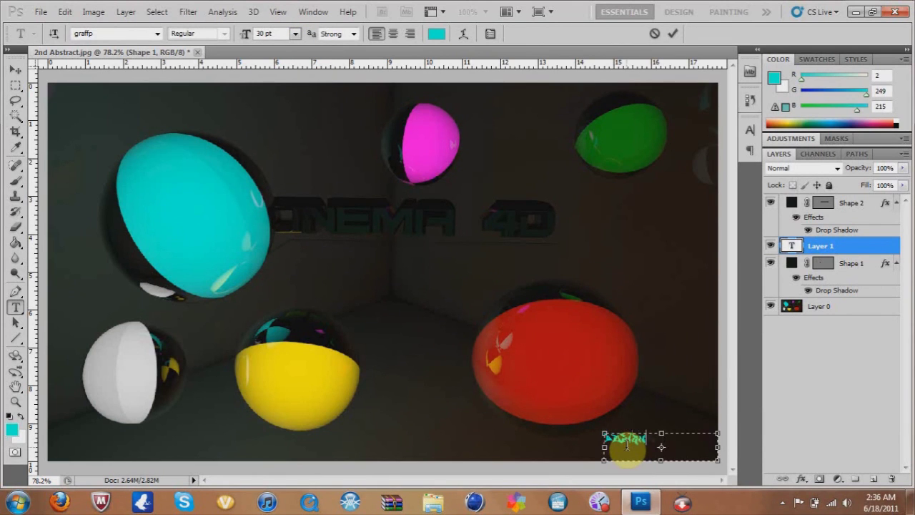
Try Bitsumishi, then set the whole caption to AR DECODE
left_click(158, 33)
mouse_move(292, 210)
left_mouse_down()
mouse_move(305, 289)
mouse_move(314, 252)
left_mouse_up()
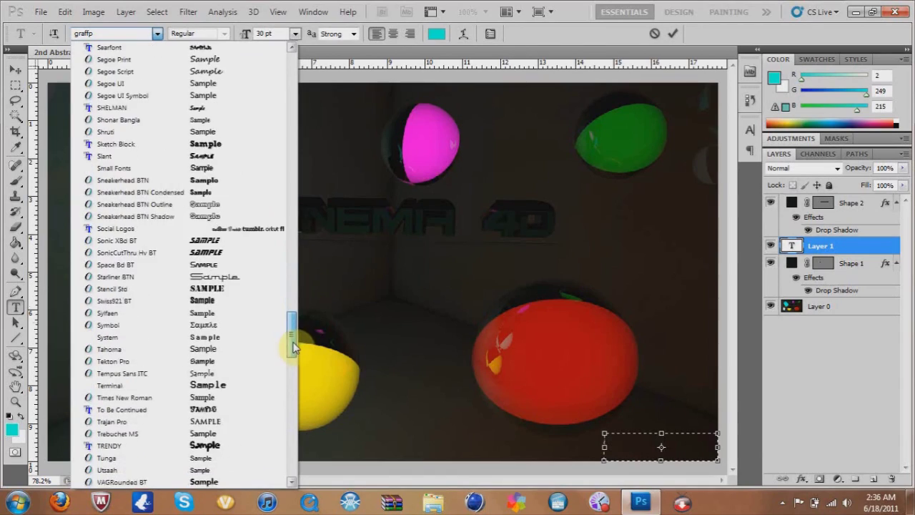
mouse_move(286, 256)
left_mouse_down()
mouse_move(307, 147)
mouse_move(305, 63)
left_mouse_up()
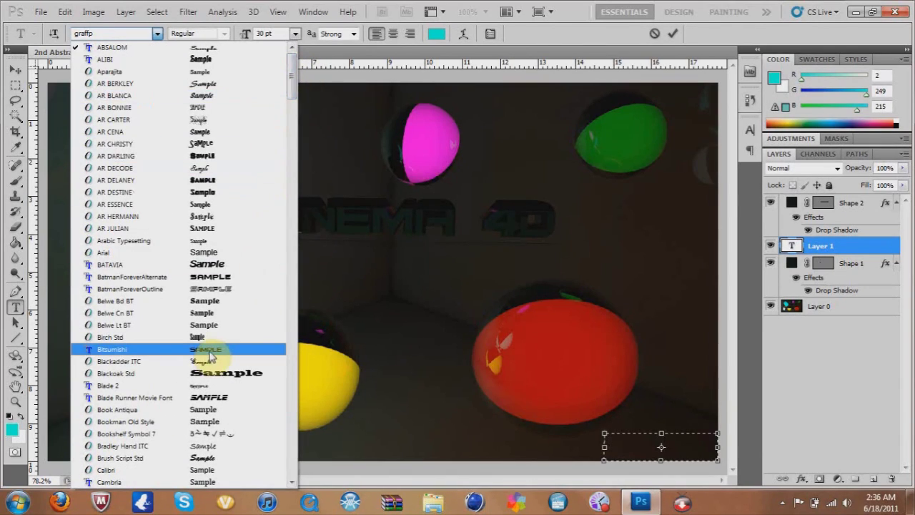
left_click(210, 350)
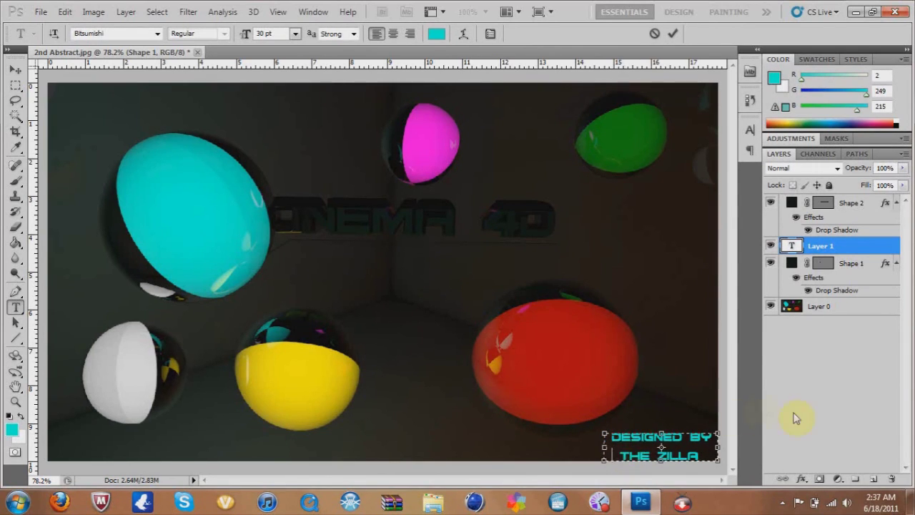
key("ctrl+a")
left_click(158, 34)
left_click_drag(291, 117, 296, 85)
left_click(240, 96)
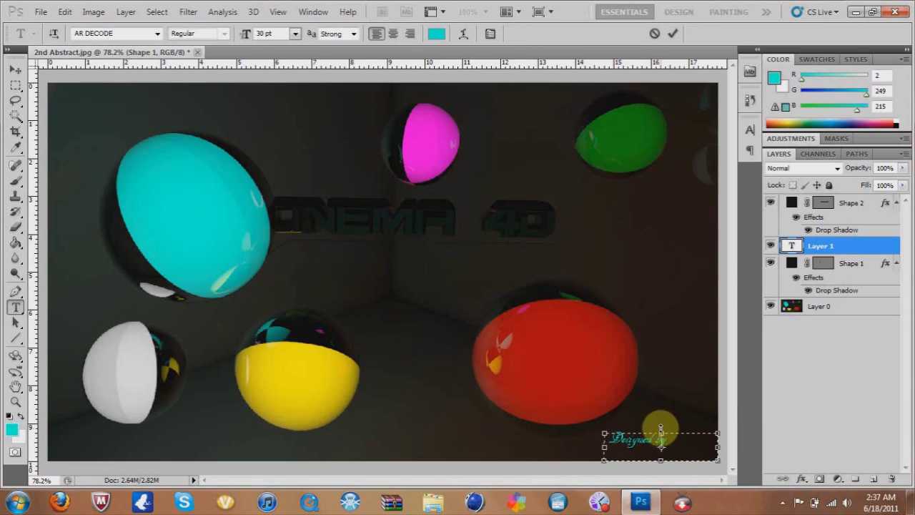
Resize the caption box so the credit fits on one line at bottom-right
left_click_drag(661, 432, 661, 423)
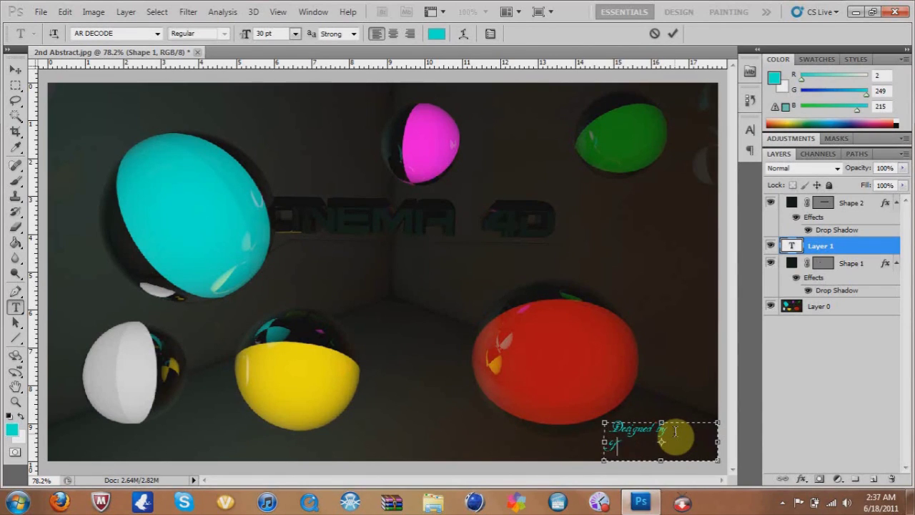
key("BackSpace")
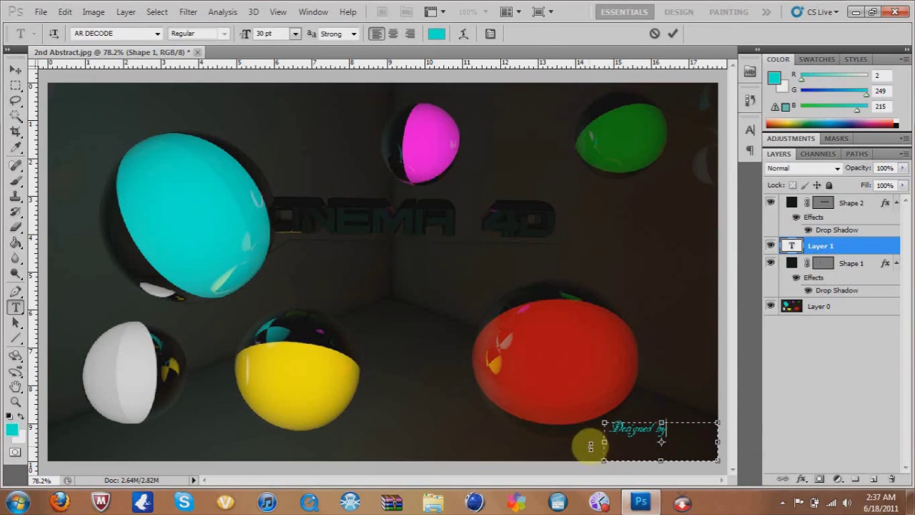
left_click(15, 70)
left_click_drag(661, 440, 563, 440)
double_click(792, 245)
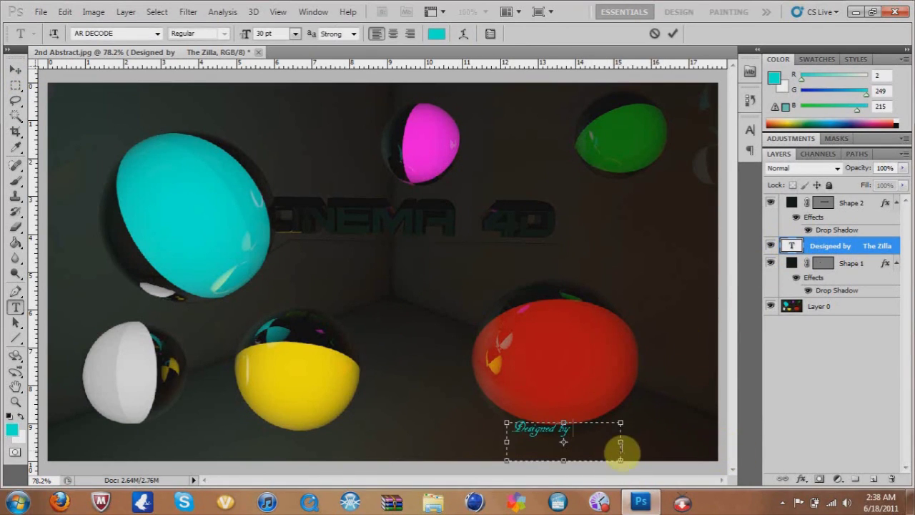
left_click_drag(620, 442, 685, 442)
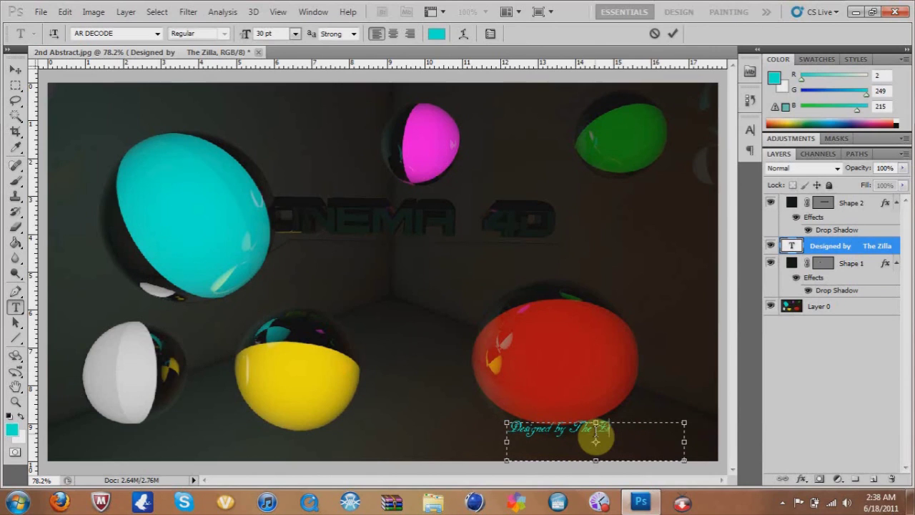
left_click(17, 66)
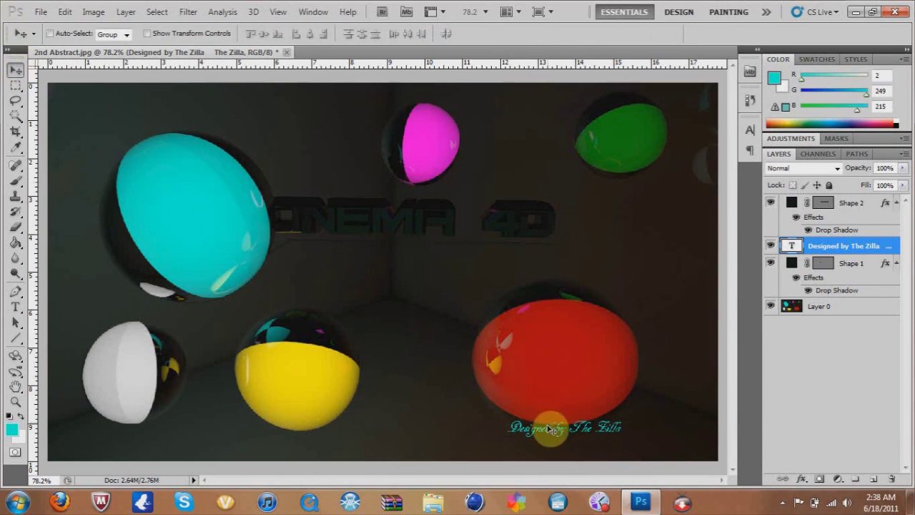
left_click(34, 12)
left_click(93, 208)
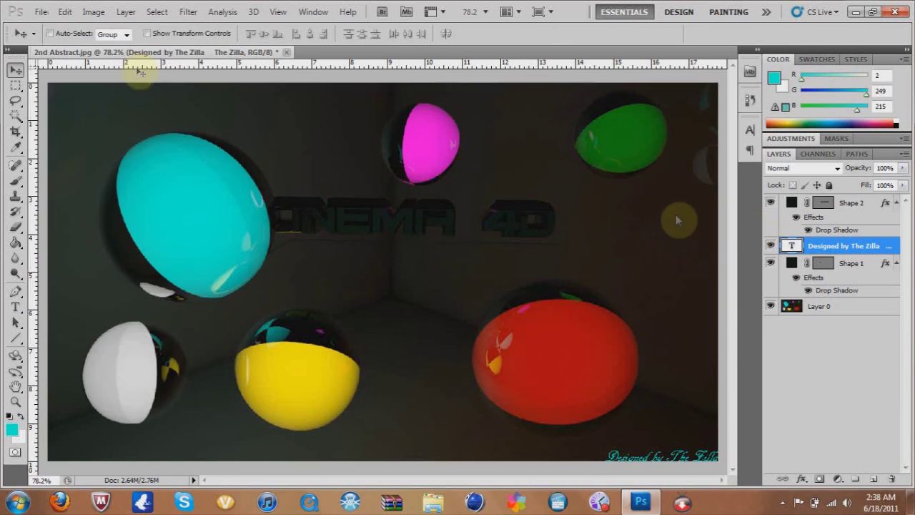
Paint cyan smoke around the cyan sphere on a new layer at about 67% opacity
left_click(16, 185)
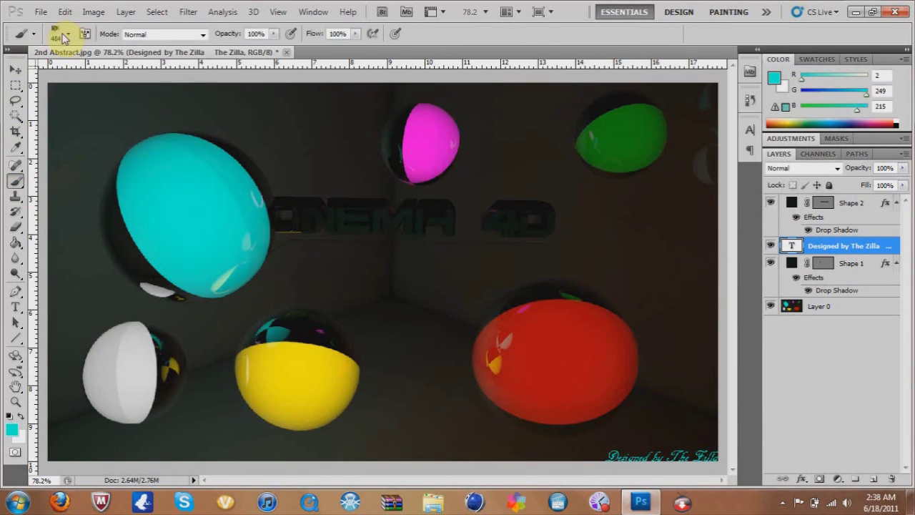
left_click(873, 478)
left_click_drag(174, 133, 175, 189)
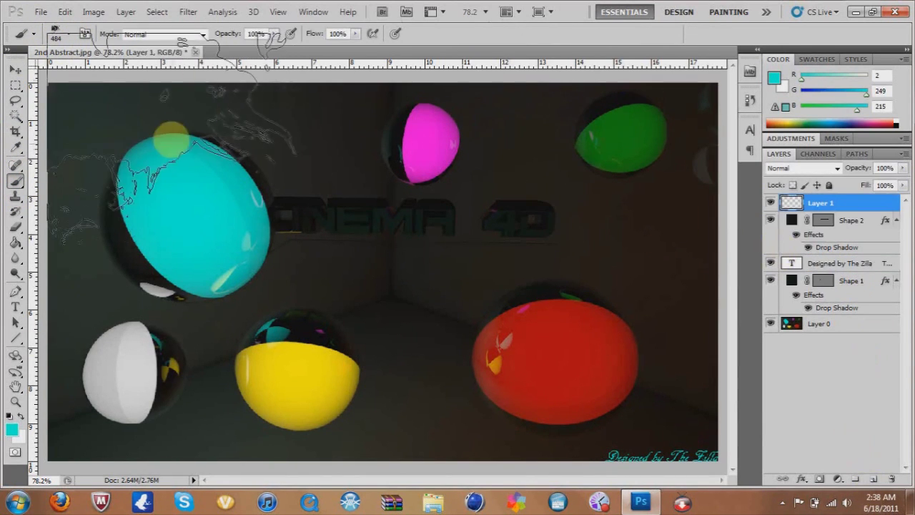
left_click(171, 188)
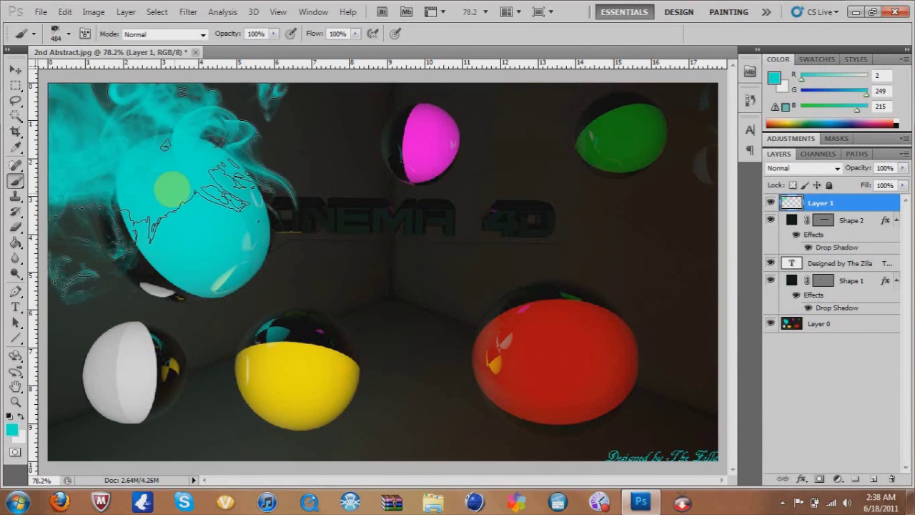
left_click(68, 34)
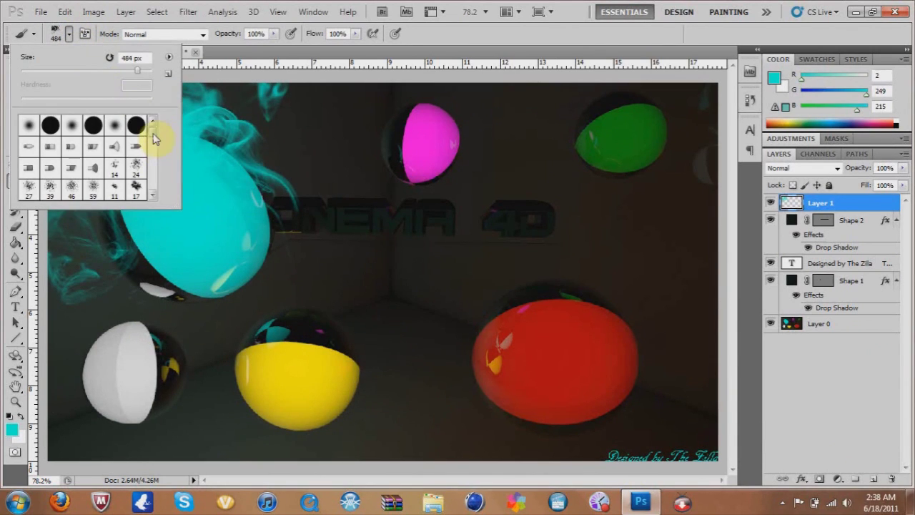
left_click(903, 168)
left_click_drag(893, 185, 883, 186)
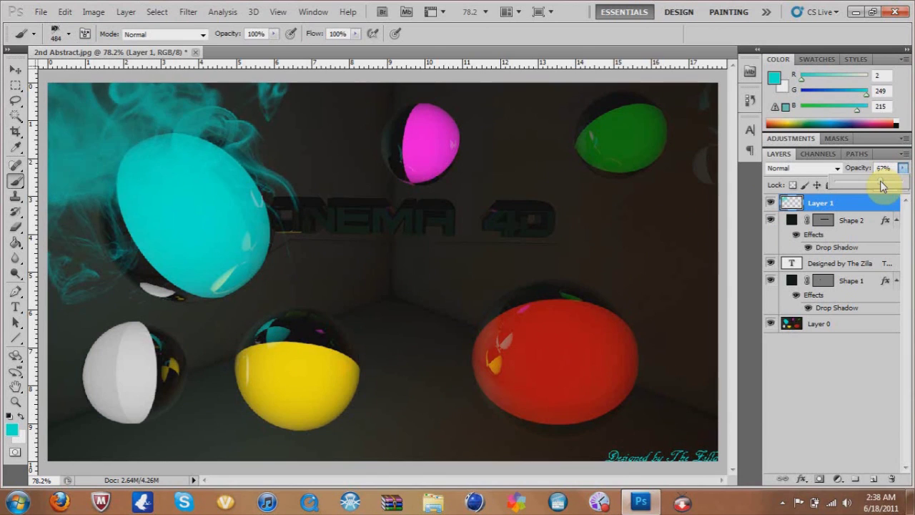
left_click(69, 34)
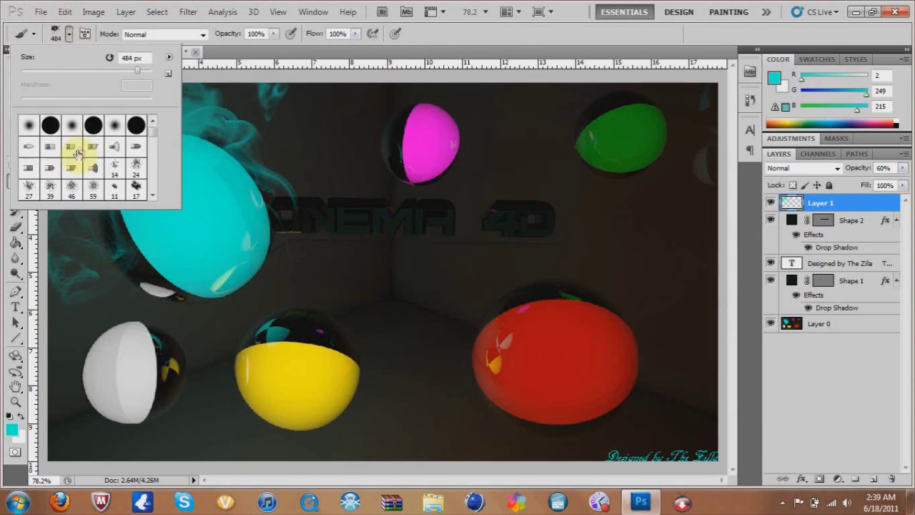
left_click(817, 203)
Move the smoke toward the centre and scale it to about 52% by 48%
key("v")
left_click_drag(160, 153, 338, 230)
key("ctrl+t")
left_click_drag(410, 164, 316, 193)
left_click_drag(173, 368, 168, 313)
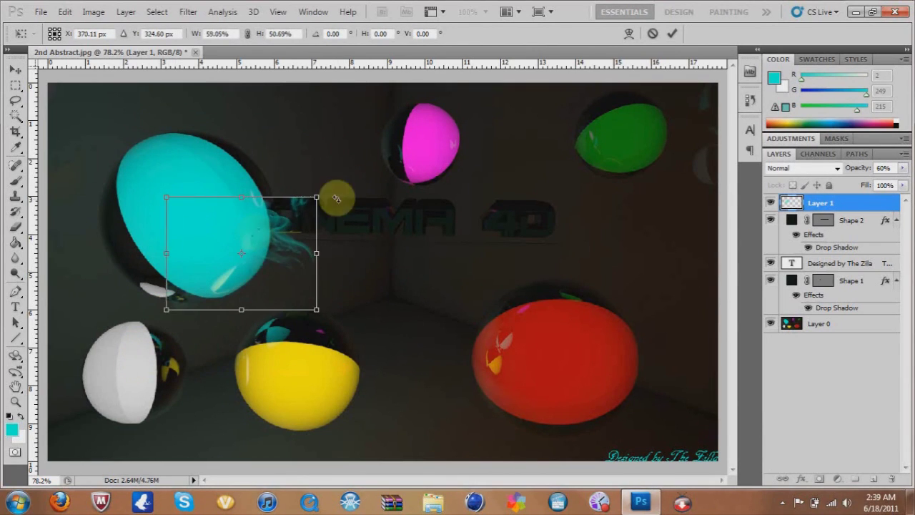
left_click_drag(317, 197, 300, 204)
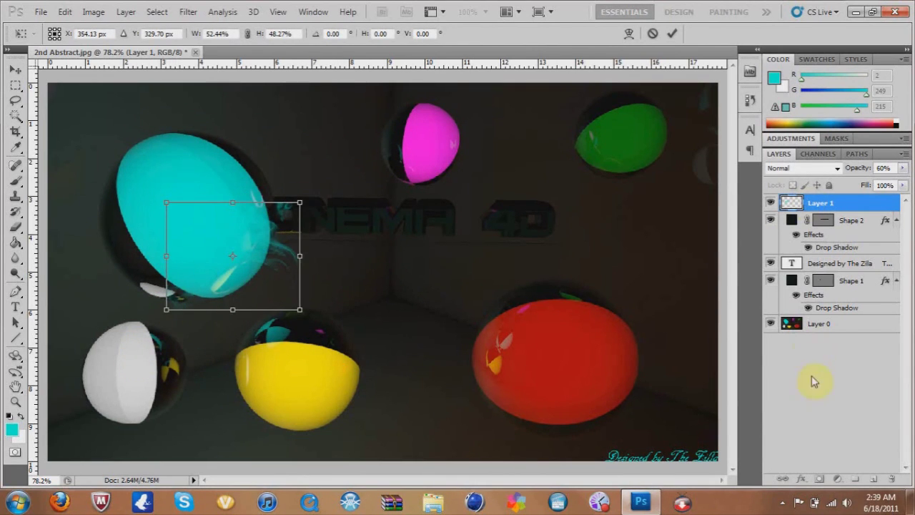
left_click(15, 70)
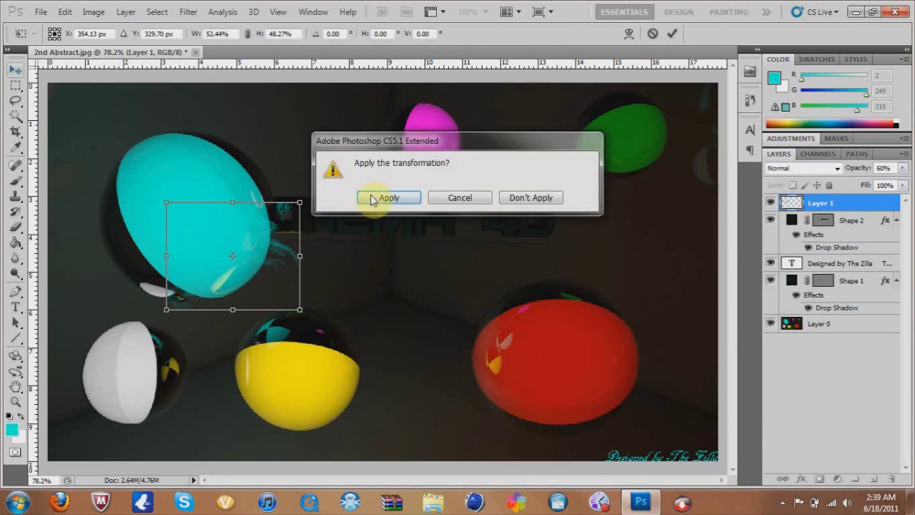
left_click(388, 199)
Place Layer 1 just above Layer 0, clear its smoke, and return to the Brush tool
mouse_move(819, 204)
left_mouse_down()
mouse_move(808, 357)
mouse_move(816, 308)
left_mouse_up()
mouse_move(464, 286)
left_mouse_down()
mouse_move(340, 282)
mouse_move(230, 246)
mouse_move(322, 286)
left_mouse_up()
key("Delete")
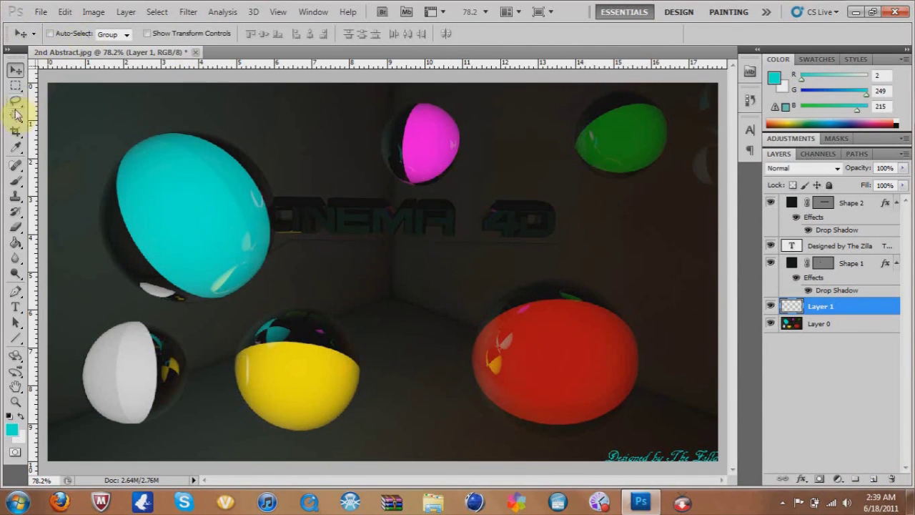
key("b")
left_click(68, 34)
Stamp cyan smoke between the cyan and yellow spheres with the last smoke brush preset
scroll(147, 168, "down", 3)
scroll(153, 167, "down", 3)
scroll(153, 167, "down", 3)
scroll(153, 168, "down", 3)
left_click(136, 189)
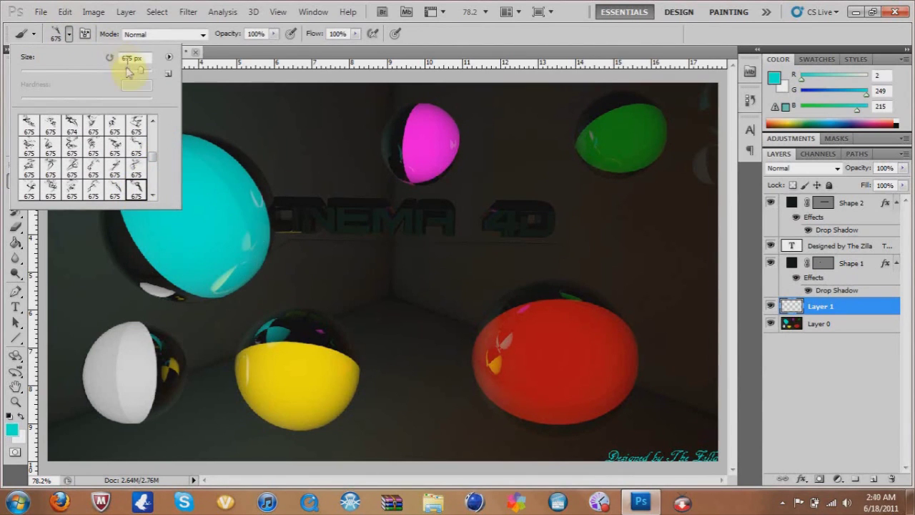
left_click(239, 293)
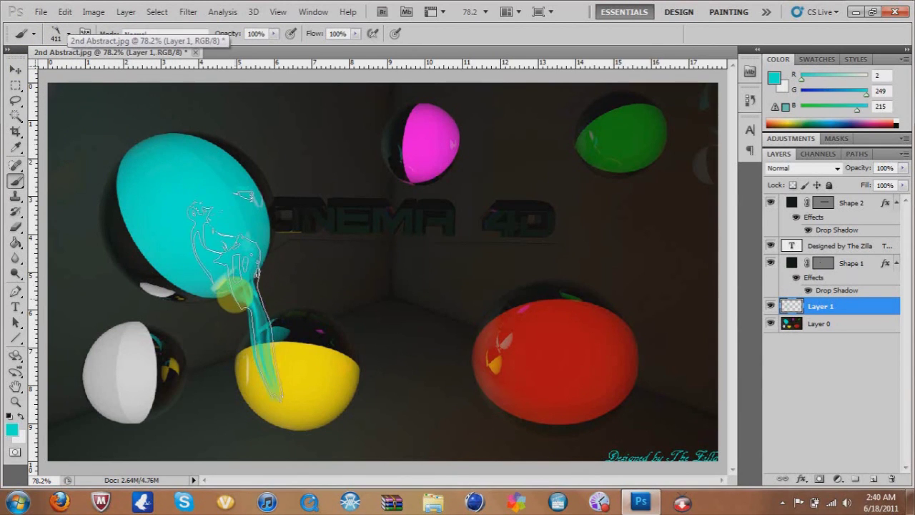
Step back one change, then rotate the smoke about -31 degrees and apply it
left_click(69, 34)
left_click(64, 11)
left_click(93, 41)
key("ctrl+t")
left_click_drag(306, 281, 362, 167)
left_click(15, 69)
left_click(377, 198)
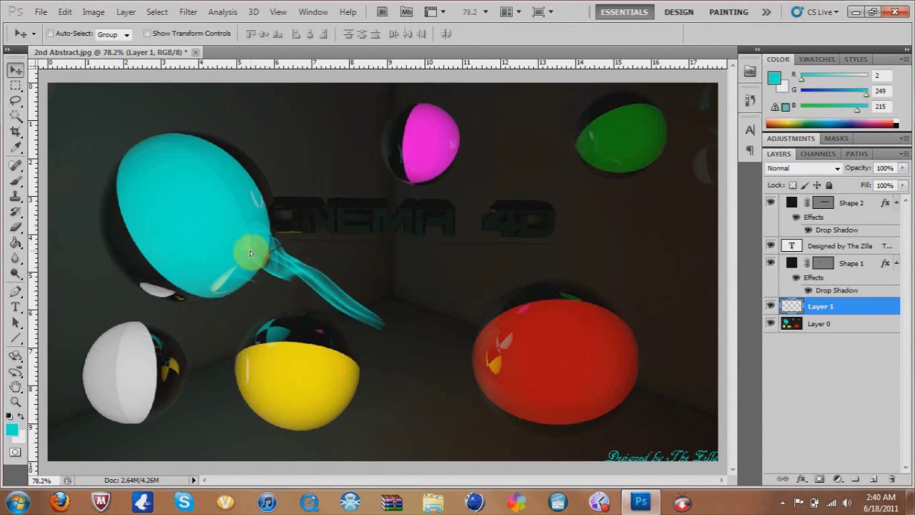
Stamp light grey (224) smoke on the white sphere using the last smoke preset
left_click(16, 180)
left_click(68, 34)
scroll(146, 192, "down", 2)
left_click(135, 190)
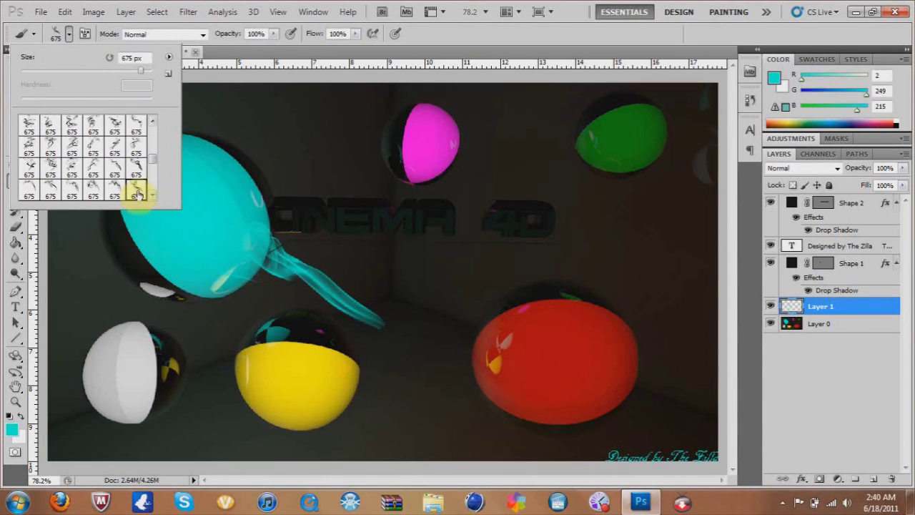
left_click(12, 429)
left_click(336, 329)
left_click(649, 303)
left_click(143, 404)
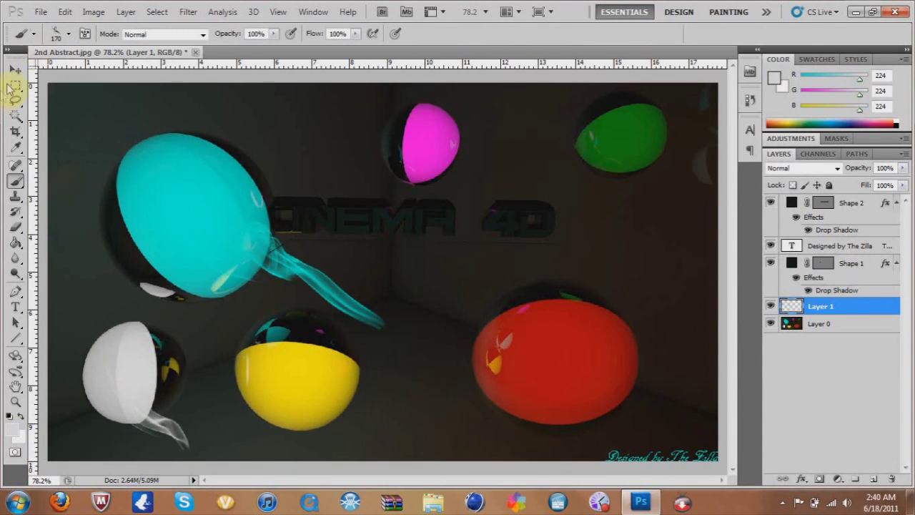
Undo the grey smoke move and shift the cyan smoke trail left and down
left_click(15, 69)
mouse_move(142, 407)
left_mouse_down()
mouse_move(146, 400)
mouse_move(125, 413)
left_mouse_up()
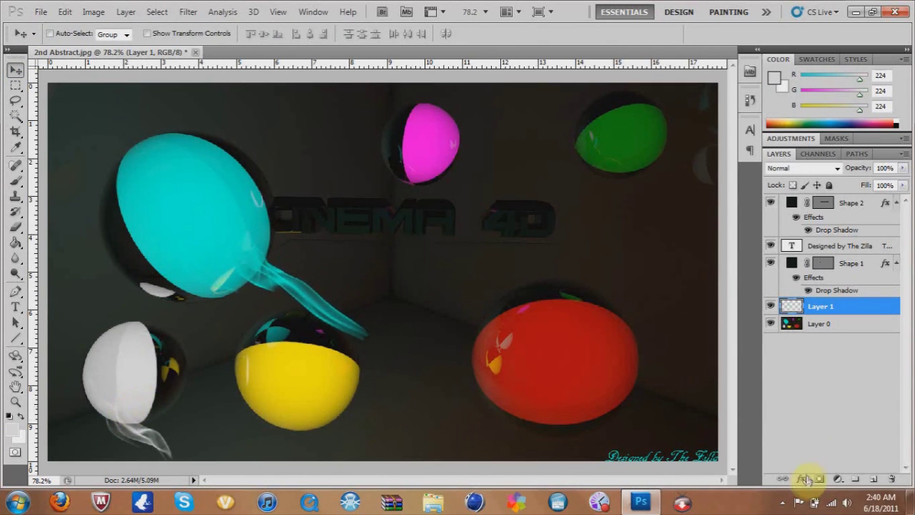
left_click(65, 13)
left_click(79, 37)
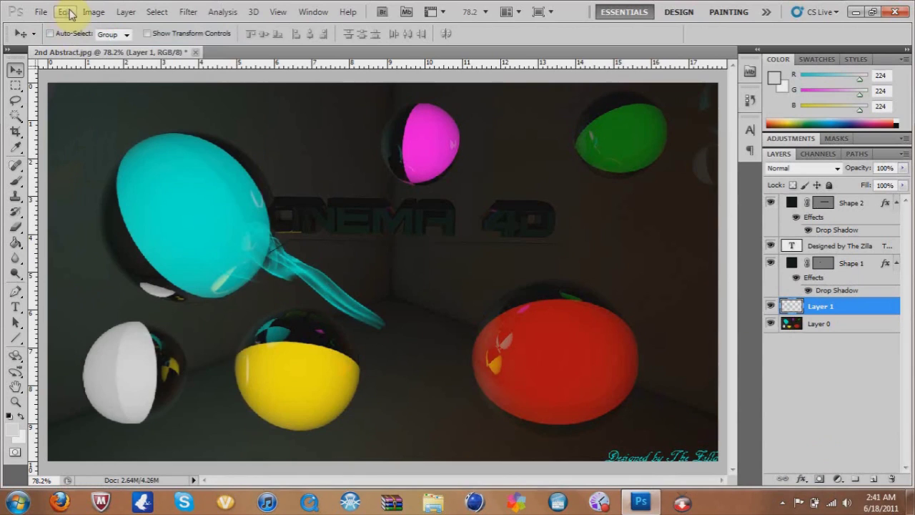
left_click_drag(254, 263, 233, 269)
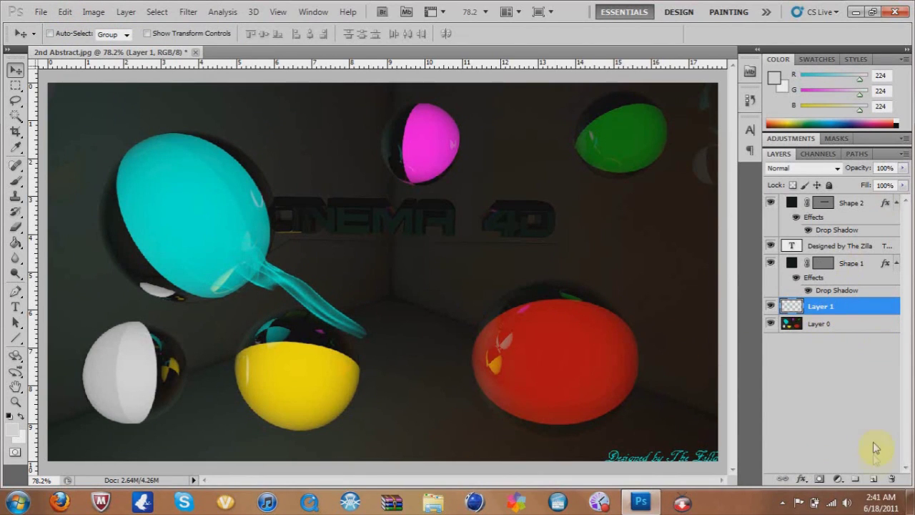
Choose a different smoke brush tip and sample yellow from the yellow ball
key("b")
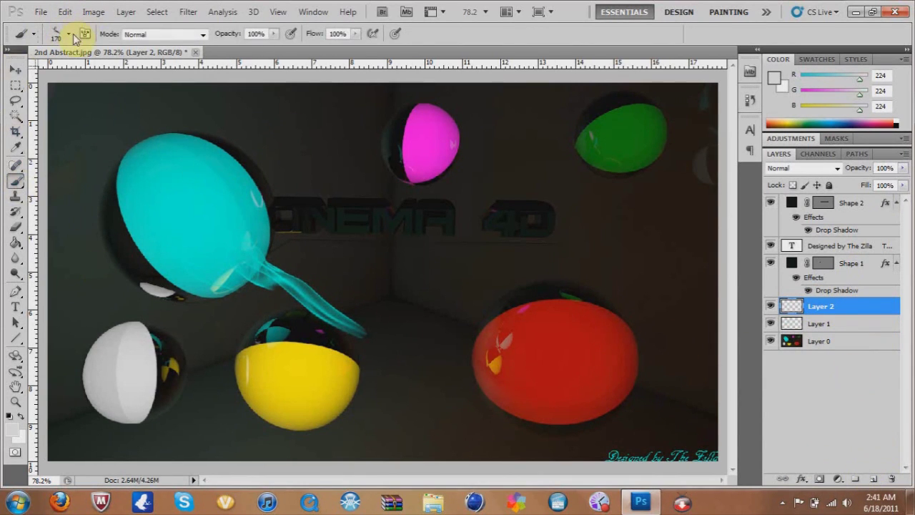
left_click(16, 71)
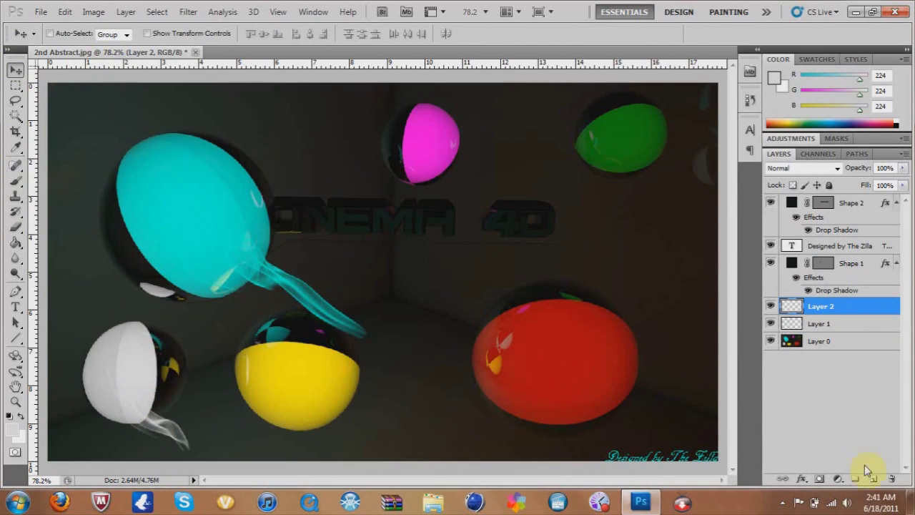
left_click(24, 180)
left_click(69, 34)
left_click(94, 168)
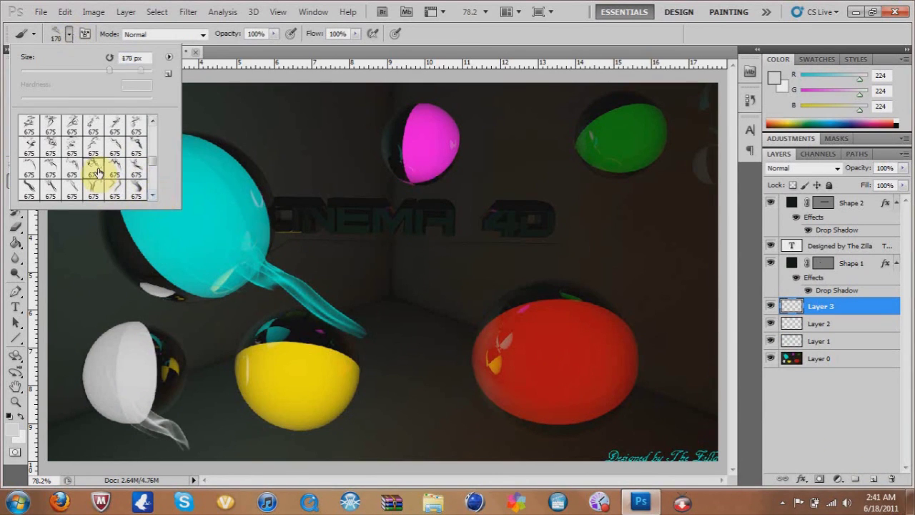
left_click(11, 429)
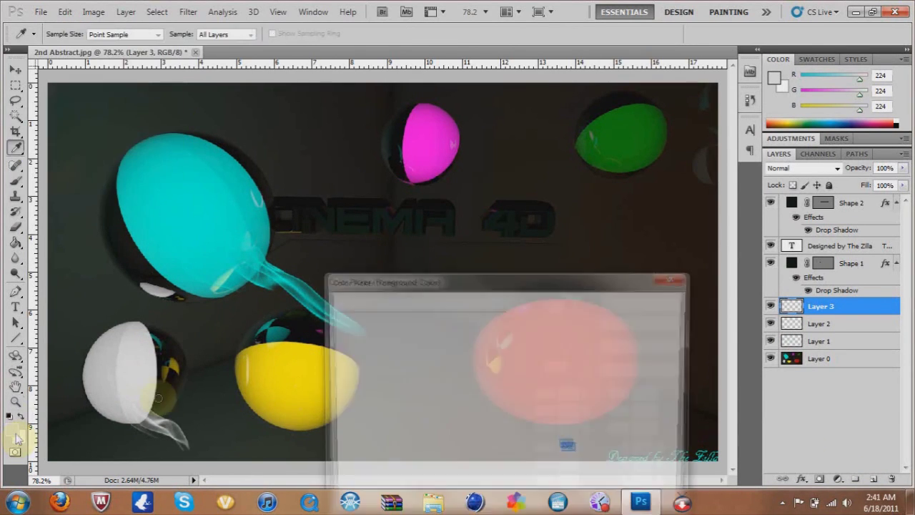
left_click(638, 305)
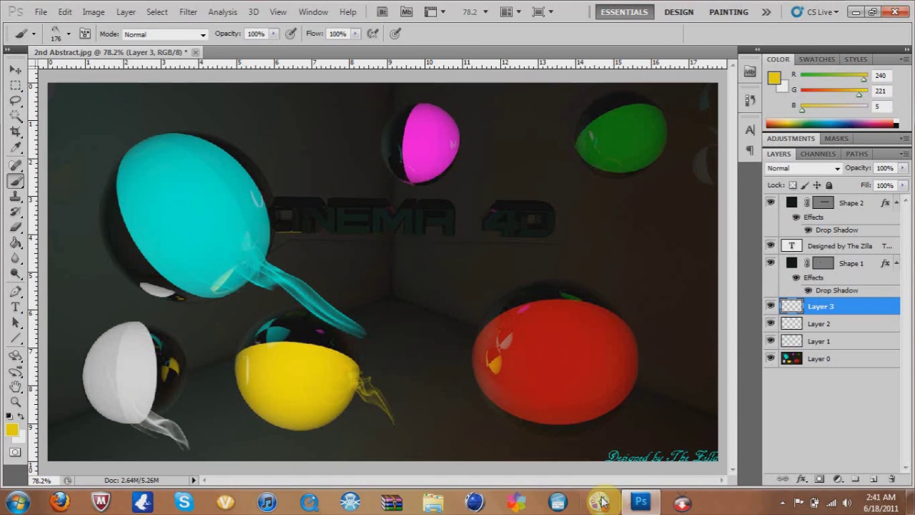
Stamp yellow smoke beside the yellow ball with the 675 smoke brush tip
left_click(68, 34)
left_click(137, 189)
scroll(153, 188, "down", 2)
scroll(122, 188, "down", 1)
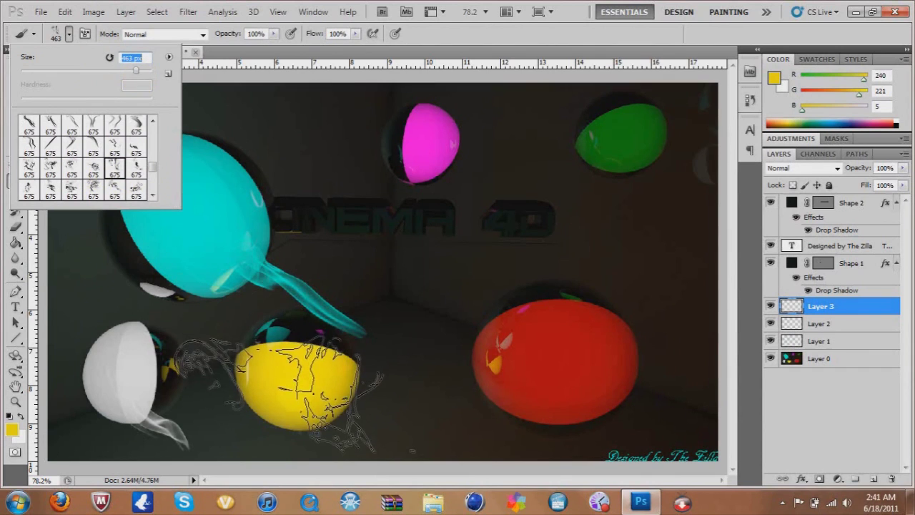
left_click(336, 404)
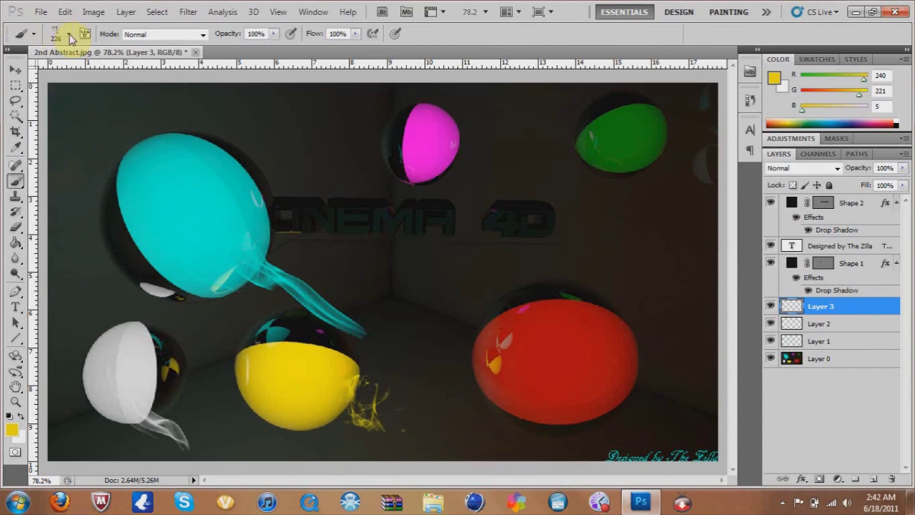
Rotate the yellow smoke upside down, apply it, and add an empty Layer 4
key("ctrl+t")
left_click_drag(433, 442, 279, 378)
key("v")
left_click(382, 196)
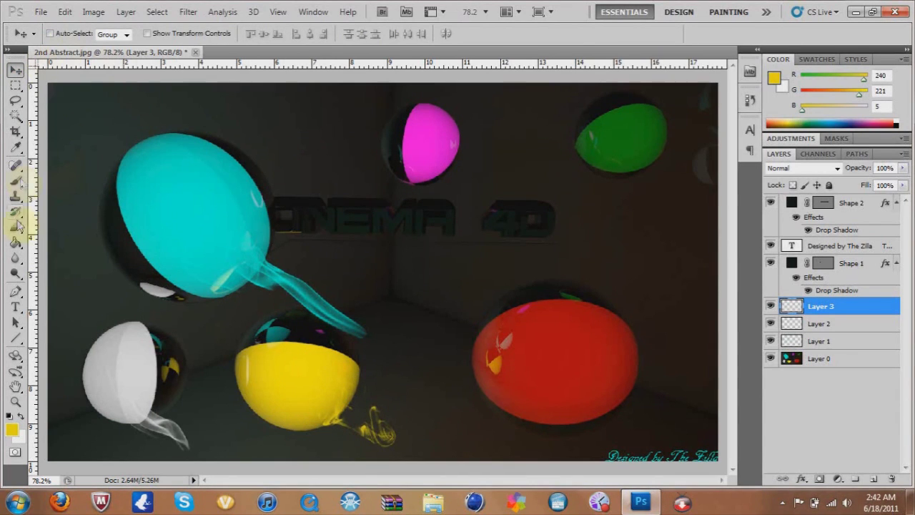
left_click(874, 478)
left_click(16, 167)
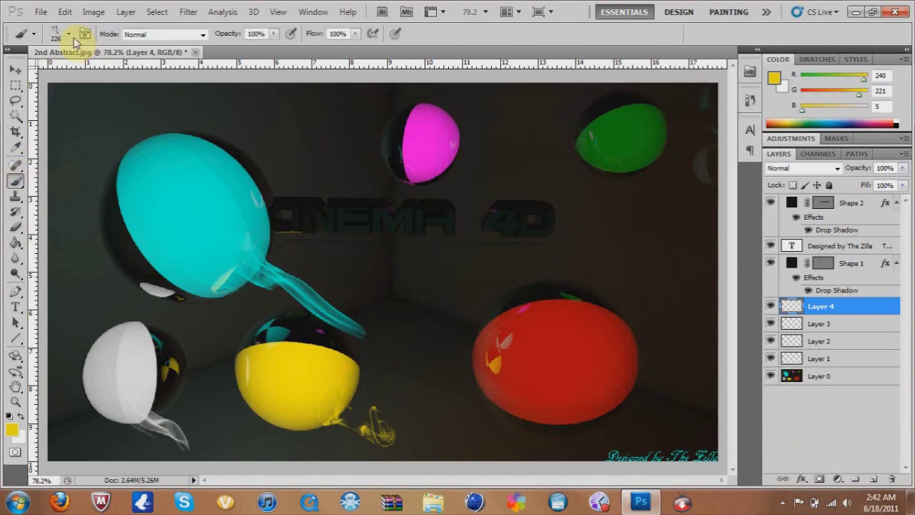
Set a smoke brush to 201 px and stamp magenta smoke beneath the magenta ball
left_click(69, 34)
scroll(49, 182, "down", 3)
left_click(140, 177)
double_click(132, 57)
type("201")
left_click(413, 173)
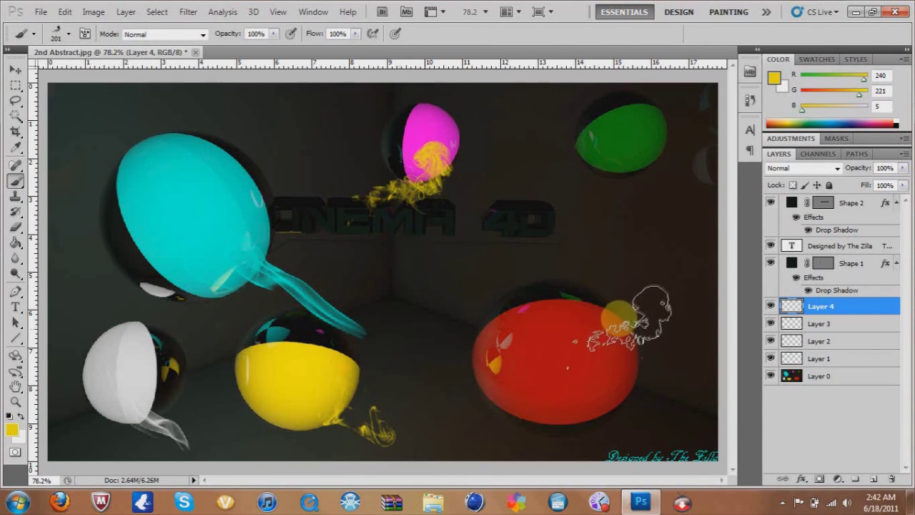
left_click(65, 12)
left_click(107, 32)
left_click(12, 429)
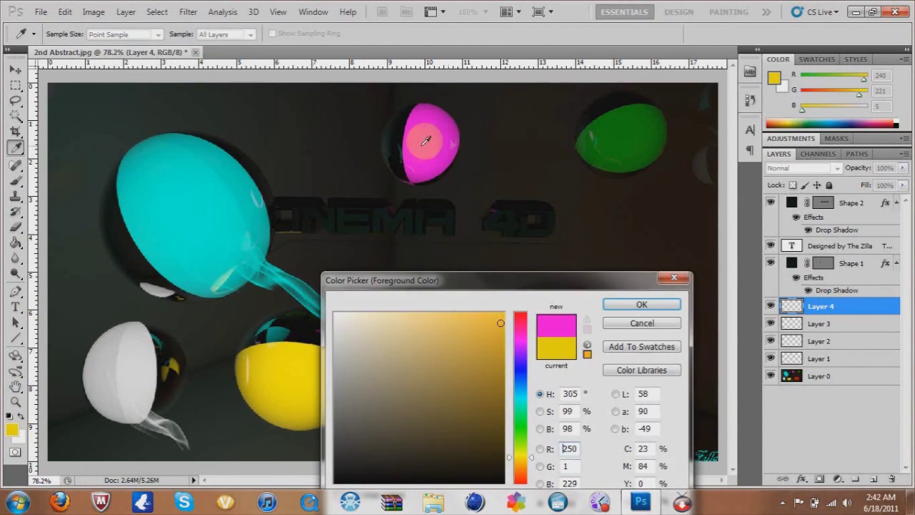
left_click(617, 302)
left_click(404, 182)
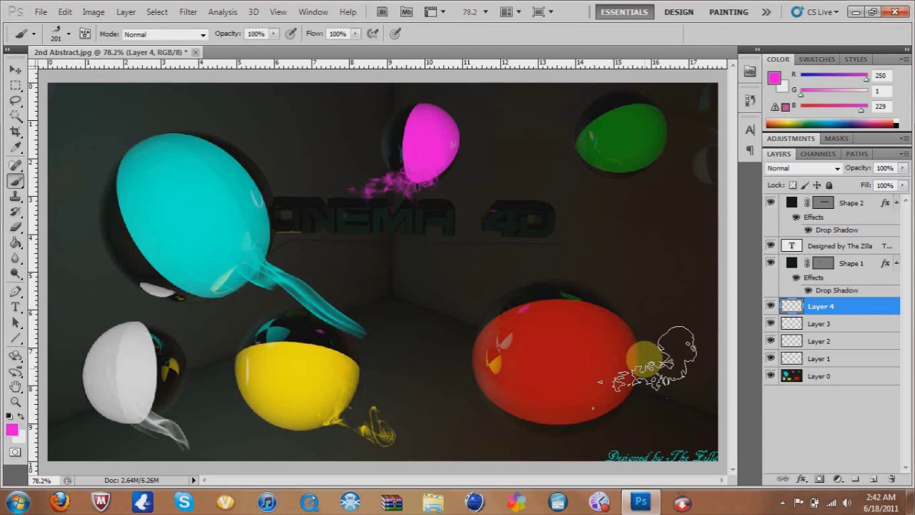
On a new layer, paint green smoke beneath the green ball with a 180 px brush
left_click(872, 480)
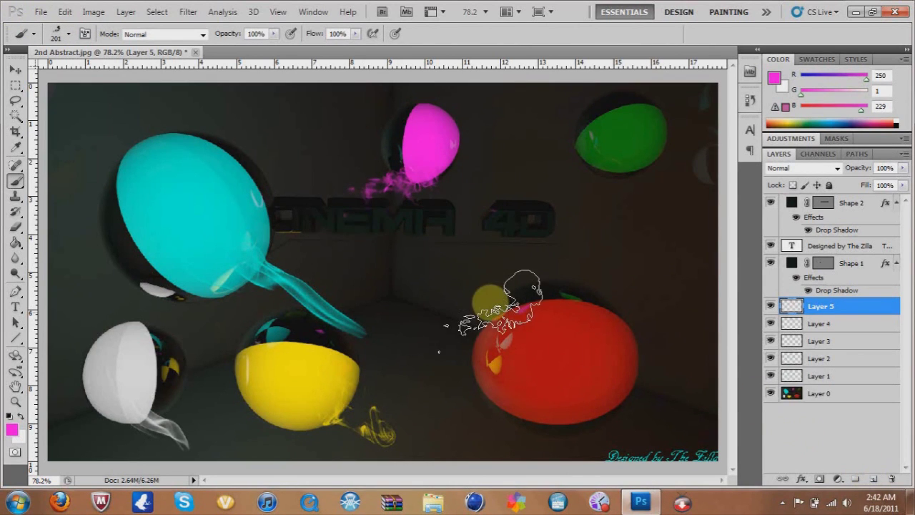
left_click(12, 427)
left_click(618, 140)
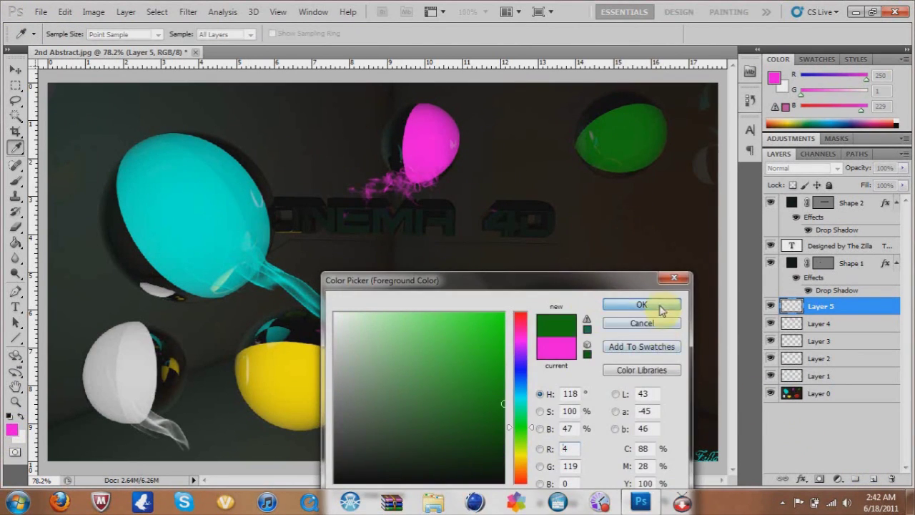
left_click(614, 302)
left_click(68, 34)
left_click_drag(119, 70, 113, 70)
left_click(607, 170)
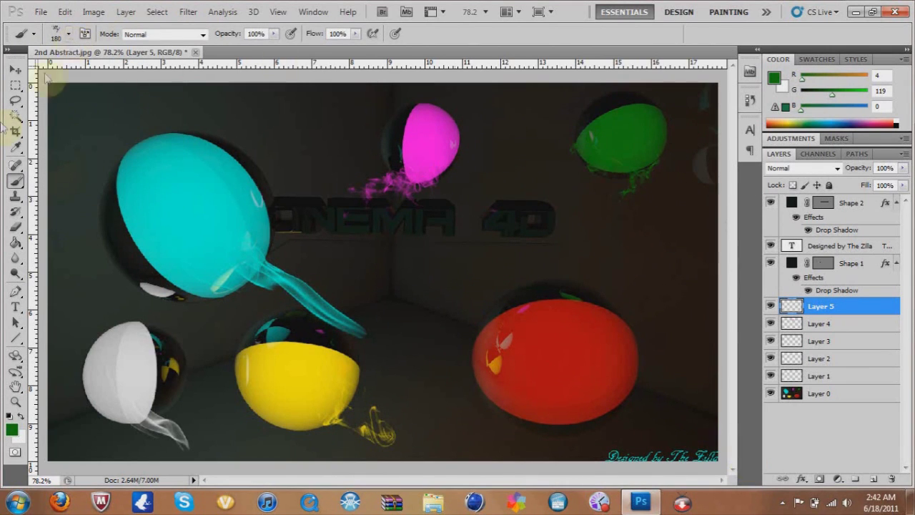
left_click(15, 69)
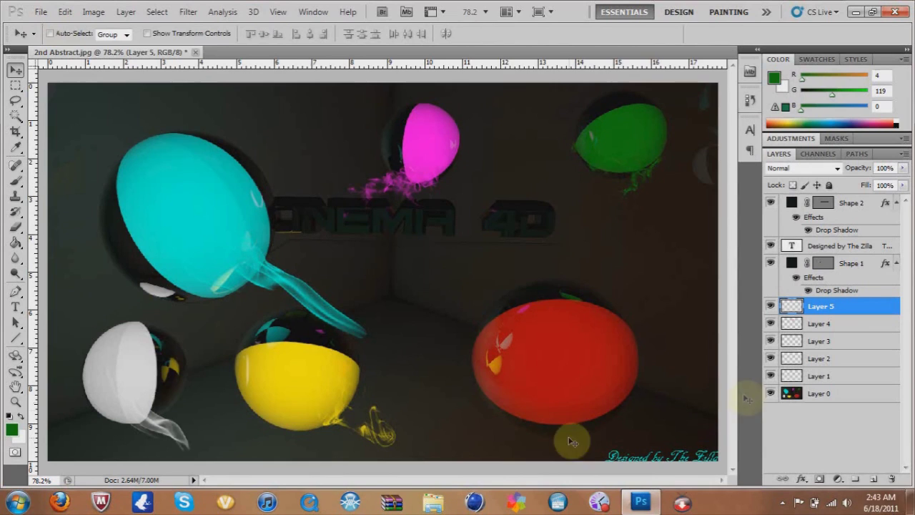
Stamp red smoke above the red ball using a 675 smoke tip shrunk to 319 px
left_click(18, 179)
left_click(68, 34)
left_click(115, 194)
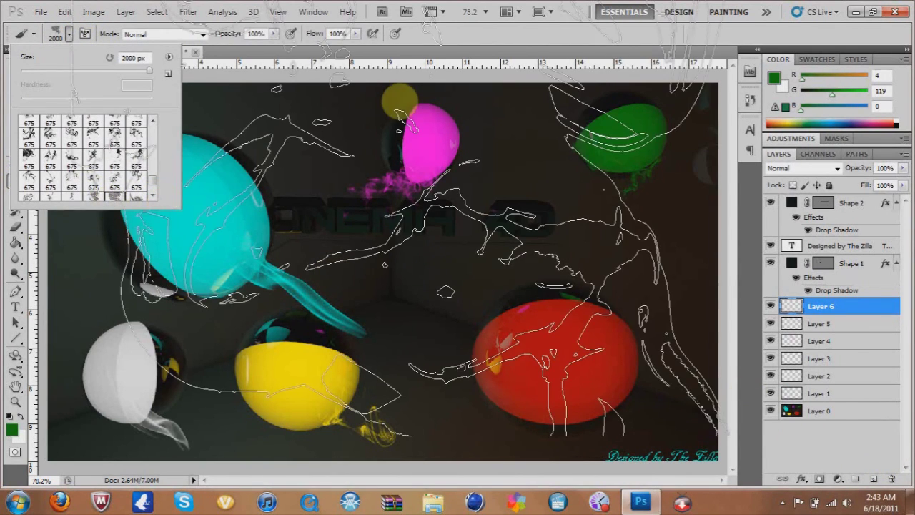
left_click_drag(149, 70, 126, 70)
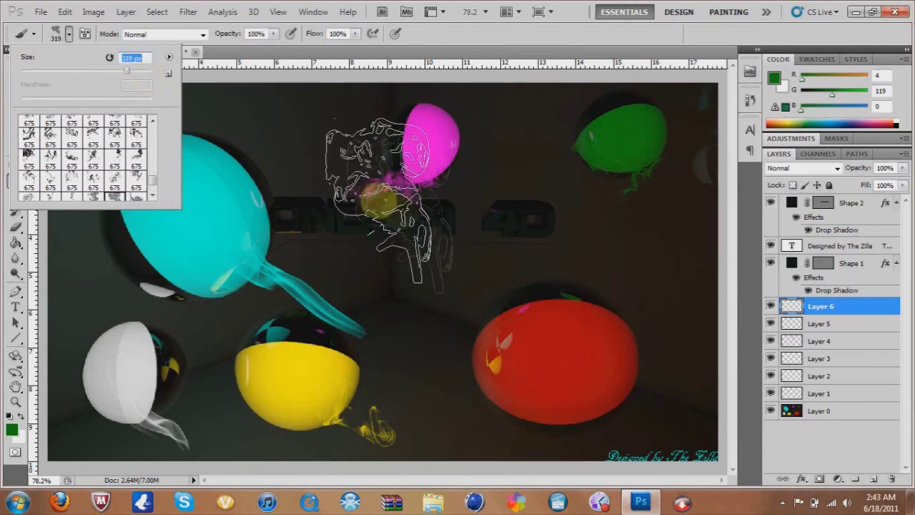
left_click(12, 429)
mouse_move(582, 293)
left_mouse_down()
mouse_move(552, 473)
mouse_move(567, 361)
left_mouse_up()
left_click(635, 388)
left_click(547, 265)
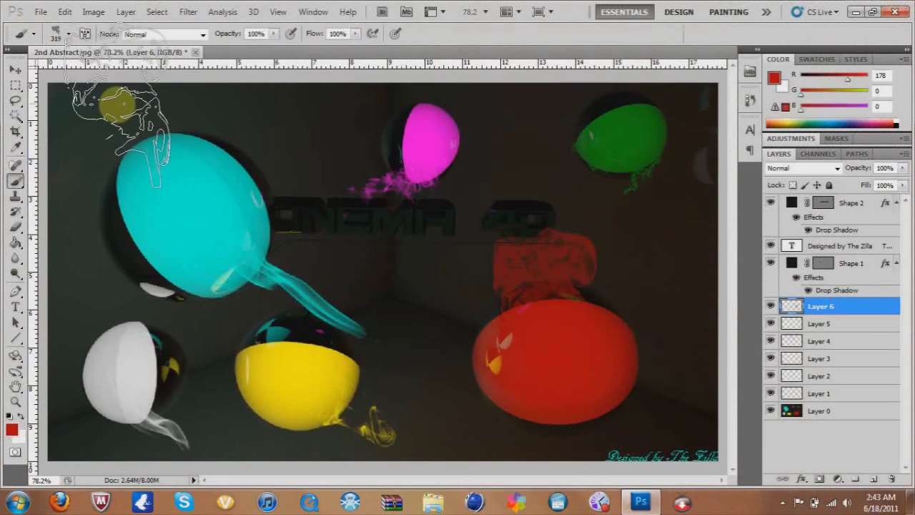
Rotate and move the red smoke onto the red ball, apply, then undo the placement
key("ctrl+t")
mouse_move(547, 215)
left_mouse_down()
mouse_move(476, 164)
mouse_move(595, 222)
left_mouse_up()
mouse_move(556, 271)
left_mouse_down()
mouse_move(548, 306)
mouse_move(561, 294)
left_mouse_up()
mouse_move(664, 277)
left_mouse_down()
mouse_move(633, 295)
mouse_move(639, 320)
left_mouse_up()
left_click(15, 69)
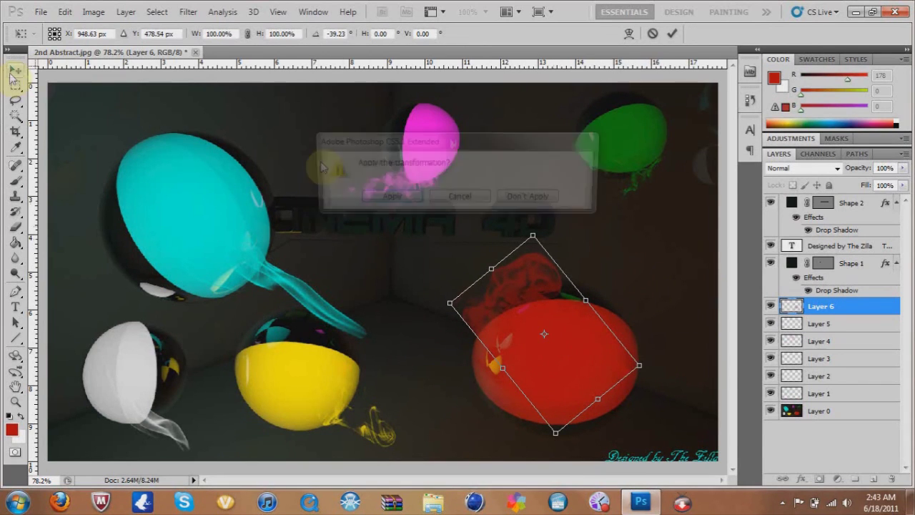
left_click(389, 198)
left_click(65, 12)
left_click(84, 37)
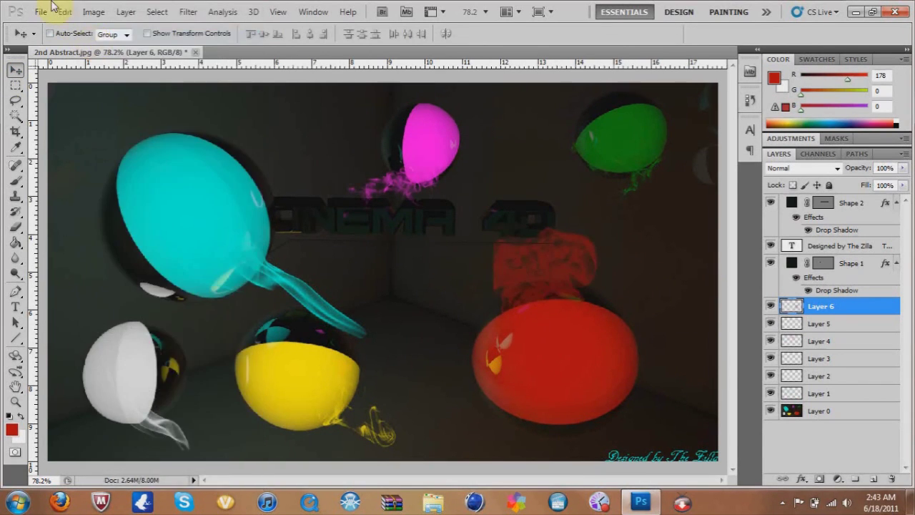
Stamp red smoke below the red ball with the 1500 px smoke tip shrunk to 473 px
left_click(15, 180)
left_click(69, 34)
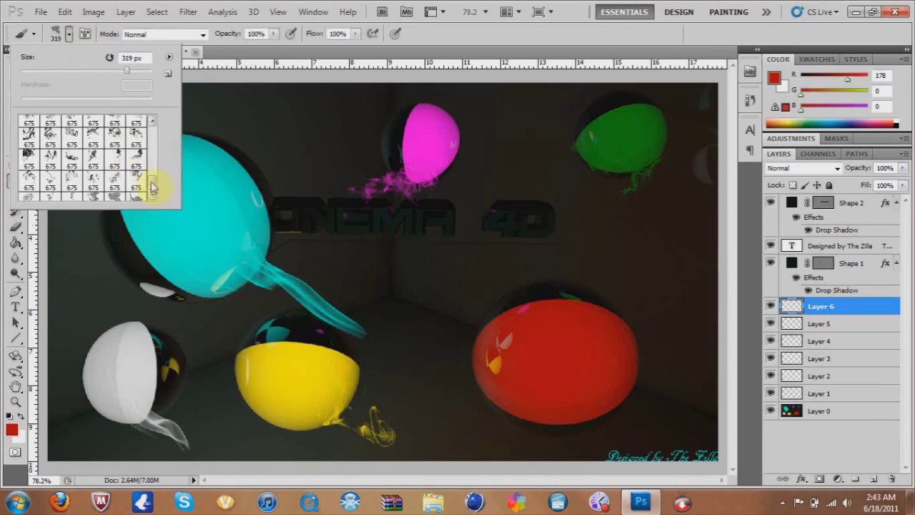
left_click(72, 189)
left_click_drag(138, 72, 108, 71)
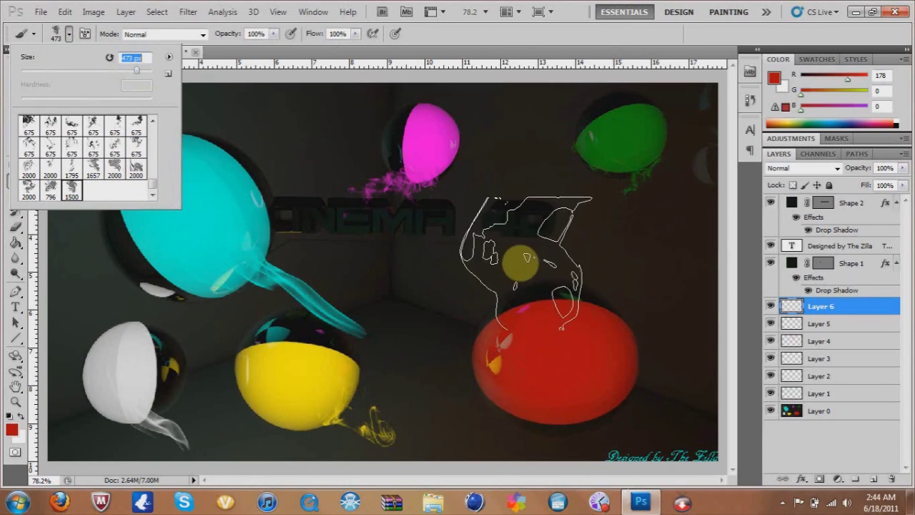
left_click(527, 392)
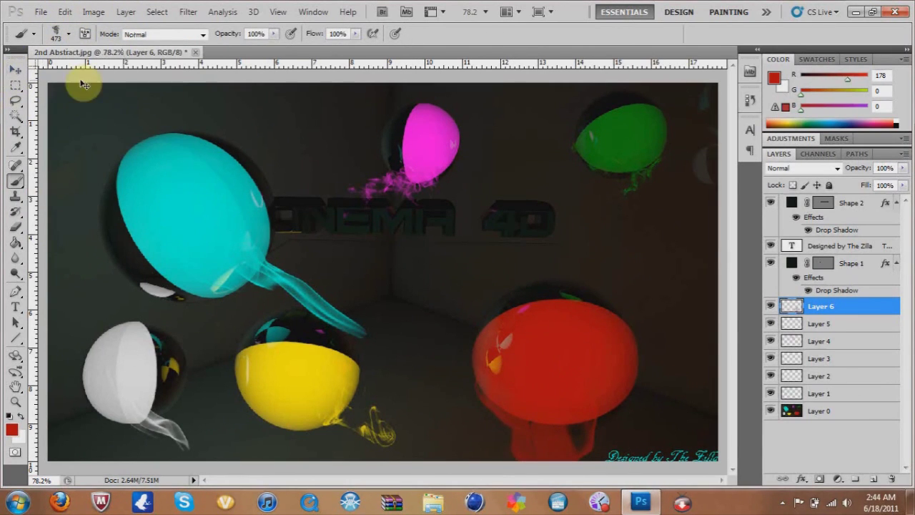
Rotate the red smoke about 140° and position it onto the red balloon
key("ctrl+t")
left_click_drag(536, 286, 649, 266)
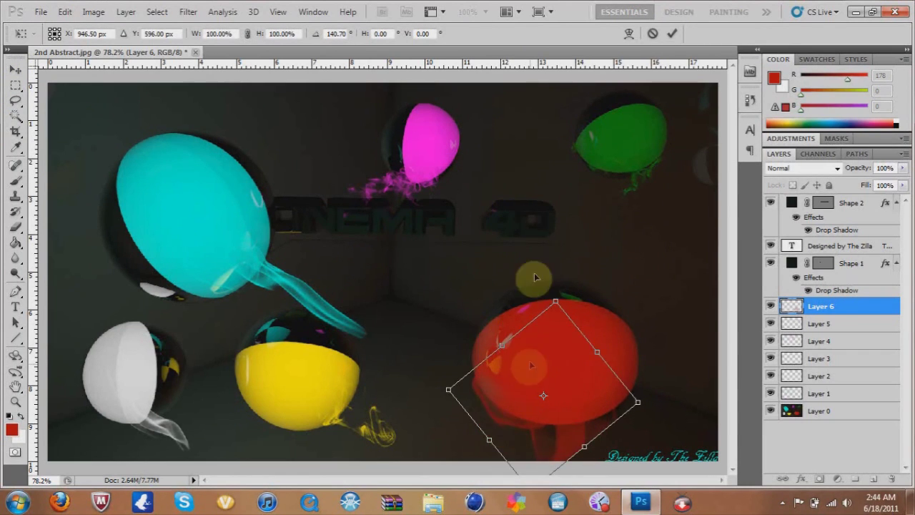
left_click_drag(530, 365, 404, 257)
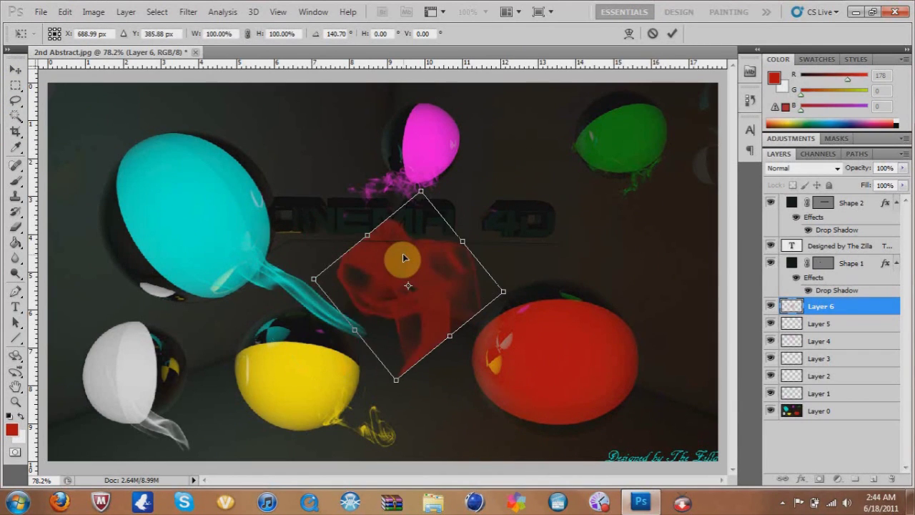
left_click_drag(404, 257, 547, 299)
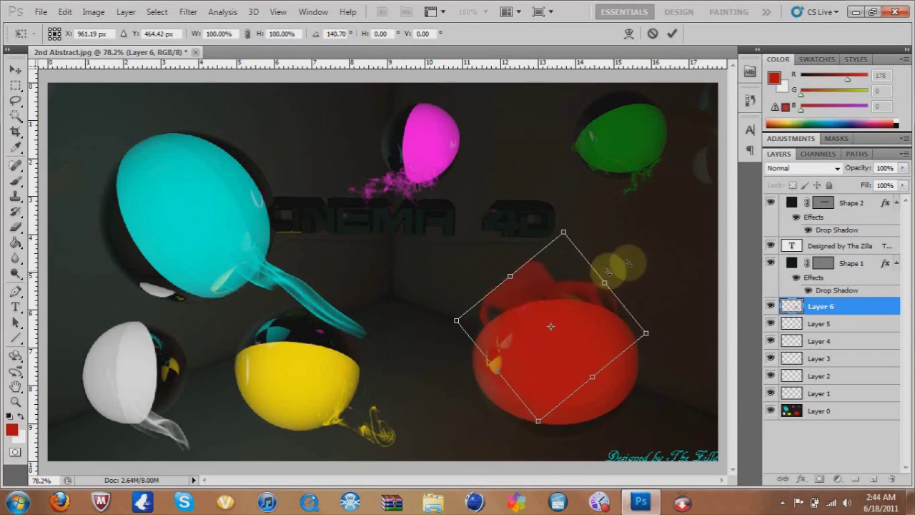
left_click_drag(606, 272, 565, 247)
left_click_drag(575, 308, 585, 332)
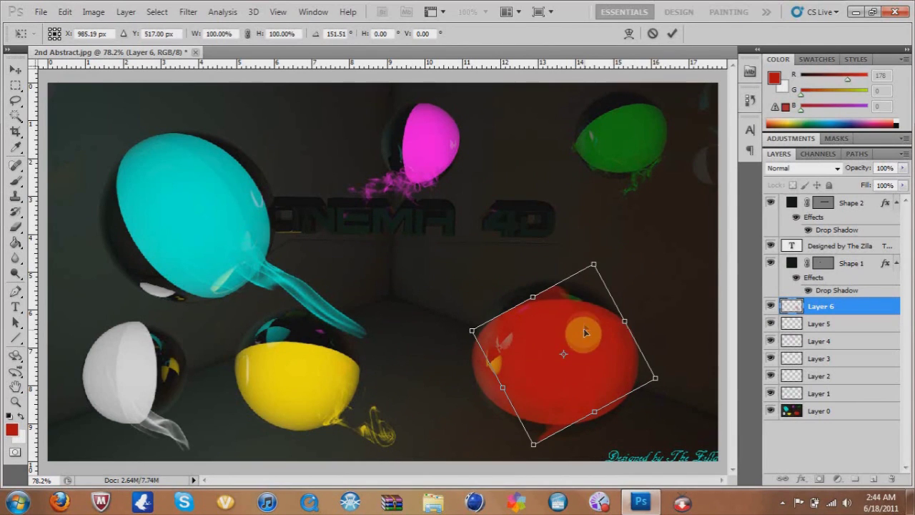
left_click(64, 12)
Cancel the pending transformation and undo the last red smoke stroke
left_click(65, 12)
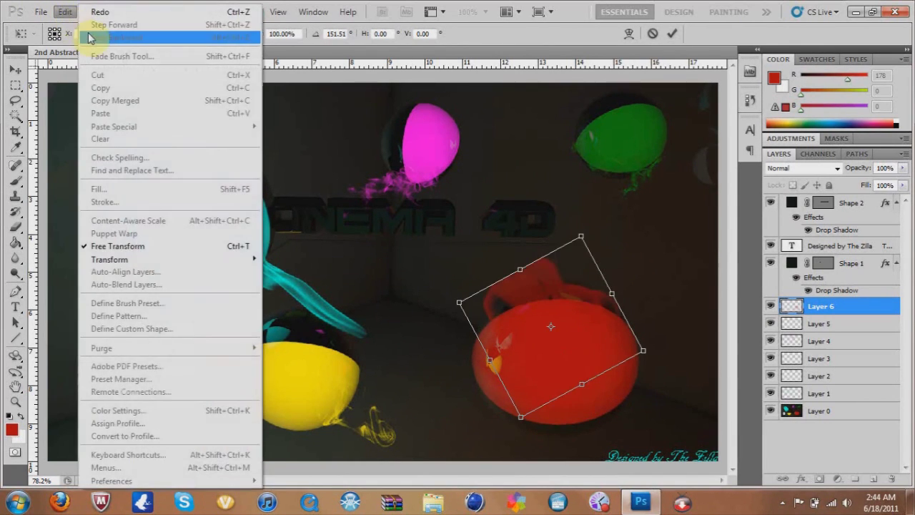
left_click(154, 155)
left_click(527, 196)
left_click(65, 11)
left_click(91, 40)
left_click(16, 185)
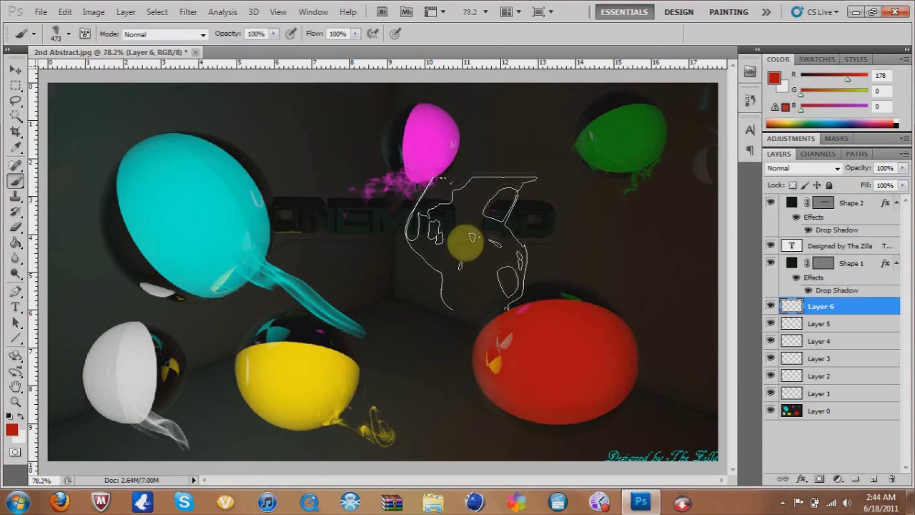
Stamp new red smoke mid-canvas, rotate it about 128°, shrink it toward the balloon, and apply
left_click(418, 236)
key("ctrl+t")
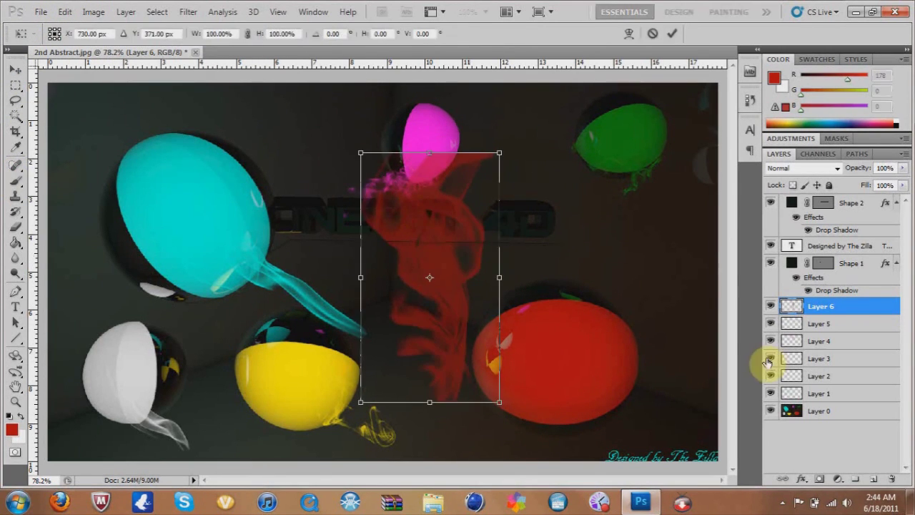
left_click_drag(350, 100, 551, 249)
left_click_drag(375, 145, 453, 298)
key("v")
left_click(381, 213)
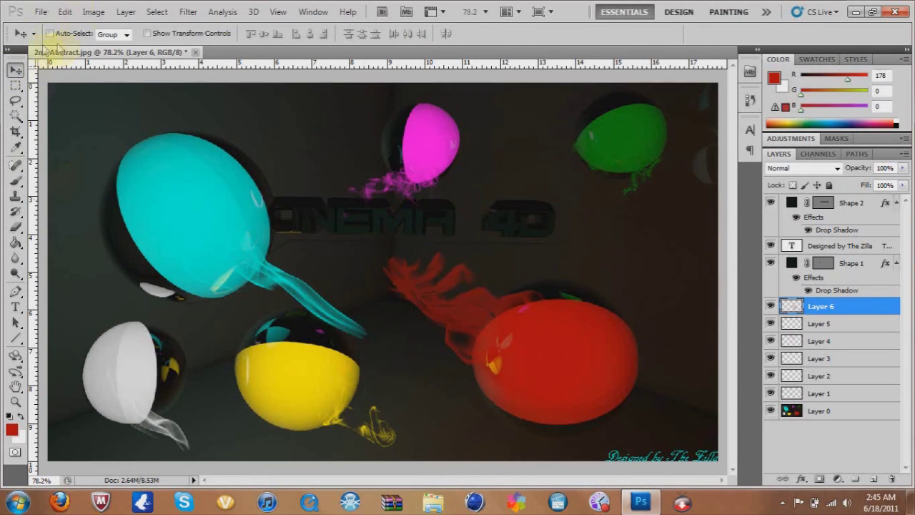
left_click(15, 180)
Set a dark grey-green foreground colour and choose the 675 px smoke brush
left_click(11, 429)
left_click(92, 321)
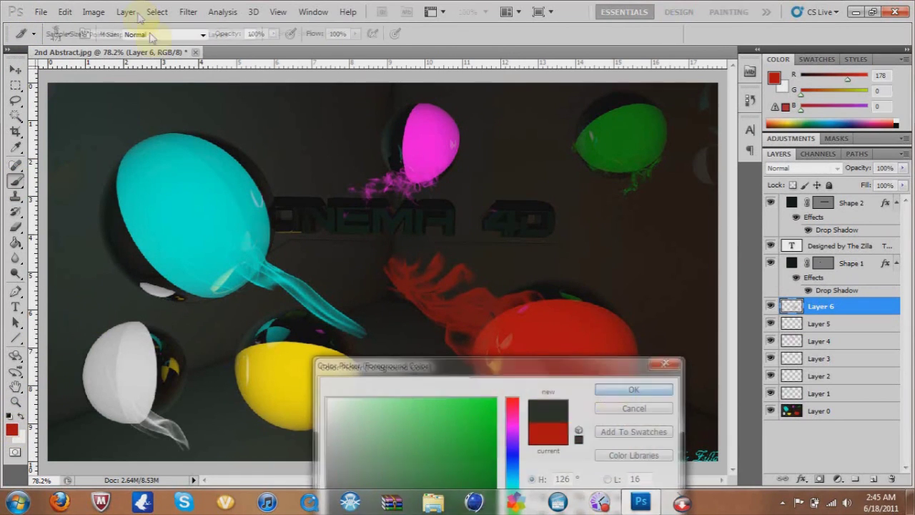
key("Return")
left_click(68, 34)
scroll(149, 188, "down", 2)
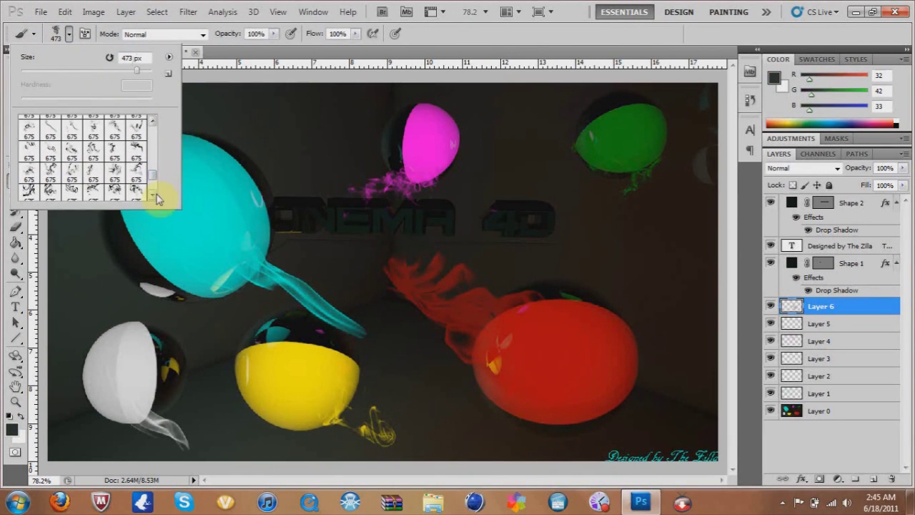
left_click(29, 191)
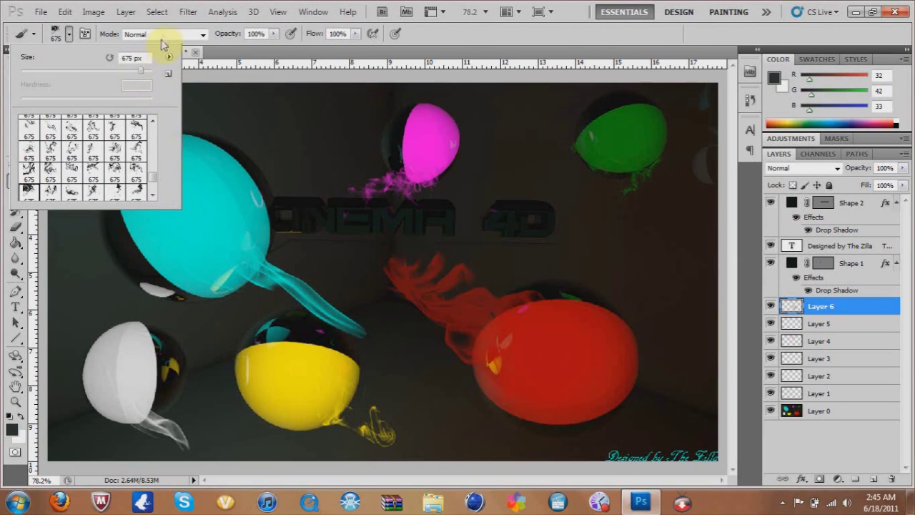
left_click(161, 234)
Stamp dark smoke over the cyan balloon, try scaling it down, then discard it
left_click(231, 225)
left_click(239, 280)
left_click(224, 233)
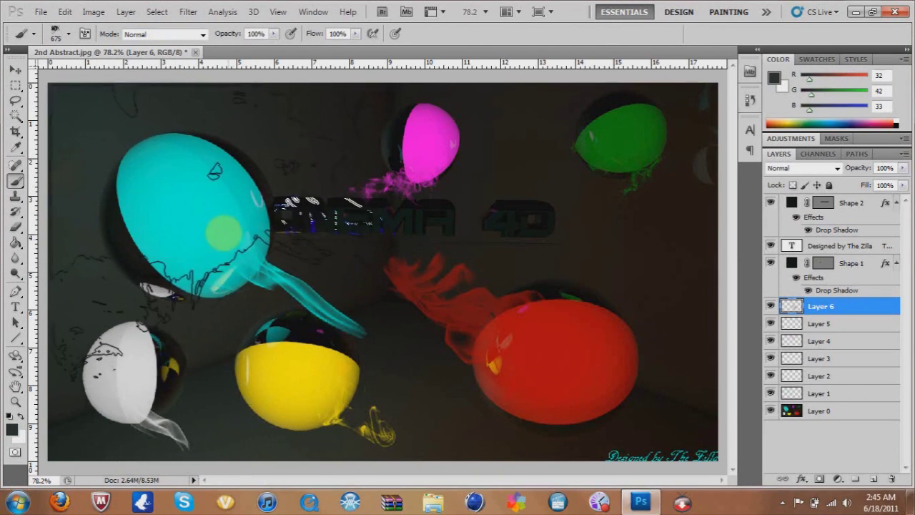
key("ctrl+t")
mouse_move(562, 400)
left_mouse_down()
mouse_move(440, 359)
mouse_move(547, 372)
left_mouse_up()
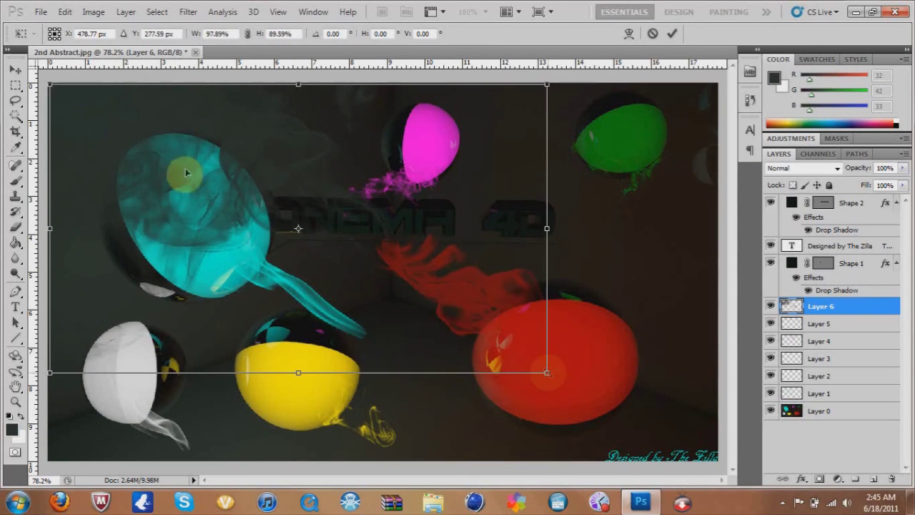
key("v")
left_click(527, 196)
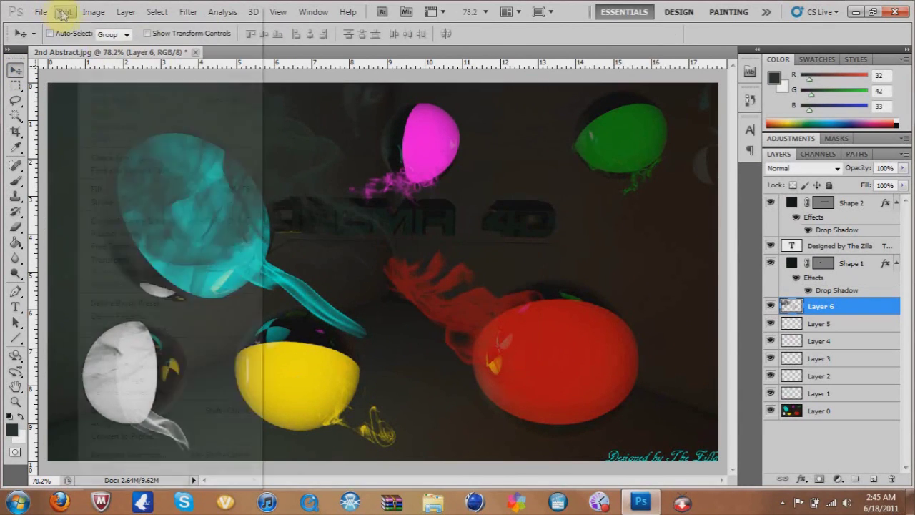
On a new layer, stamp dark smoke and shrink it to about 68% over the cyan balloon
left_click(16, 196)
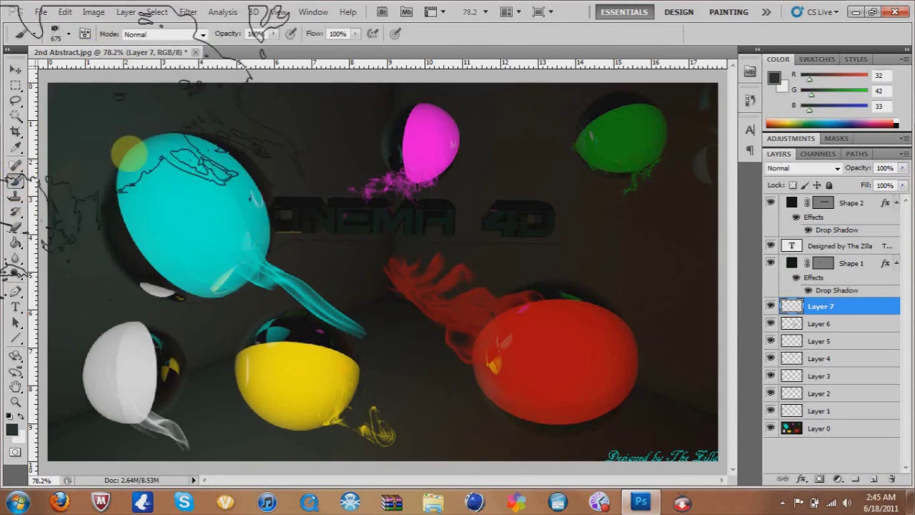
left_click(221, 235)
key("ctrl+t")
left_click_drag(386, 392, 290, 293)
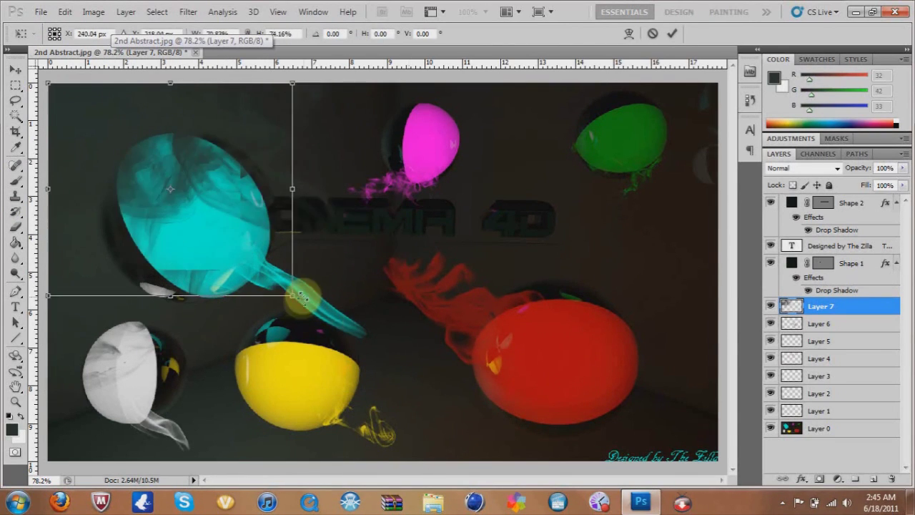
left_click(10, 72)
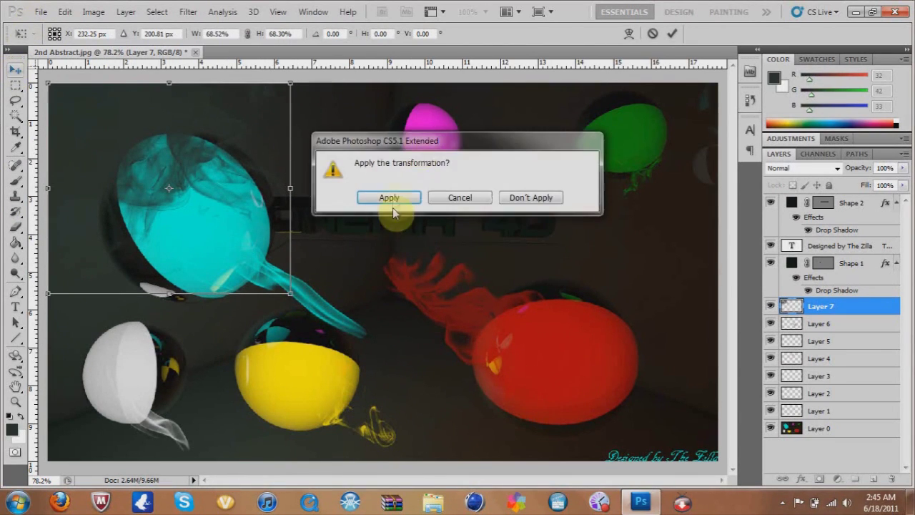
left_click(390, 197)
left_click(41, 12)
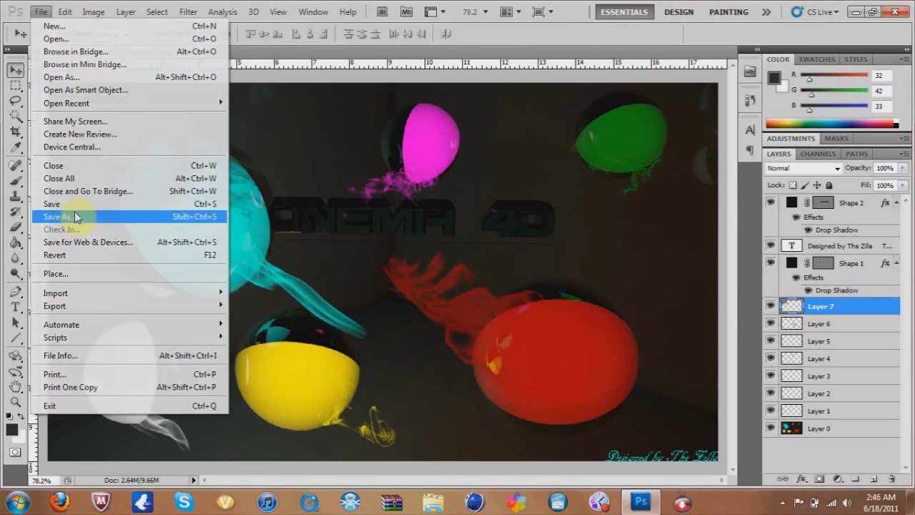
Save the artwork as 2nd Abstract.psd, accepting the compatibility prompt
left_click(75, 210)
left_click(604, 270)
left_click(600, 153)
Save a JPEG copy into the All Files > Backgrounds folder, then show the desktop
left_click(40, 12)
left_click(100, 213)
left_click(282, 142)
double_click(501, 136)
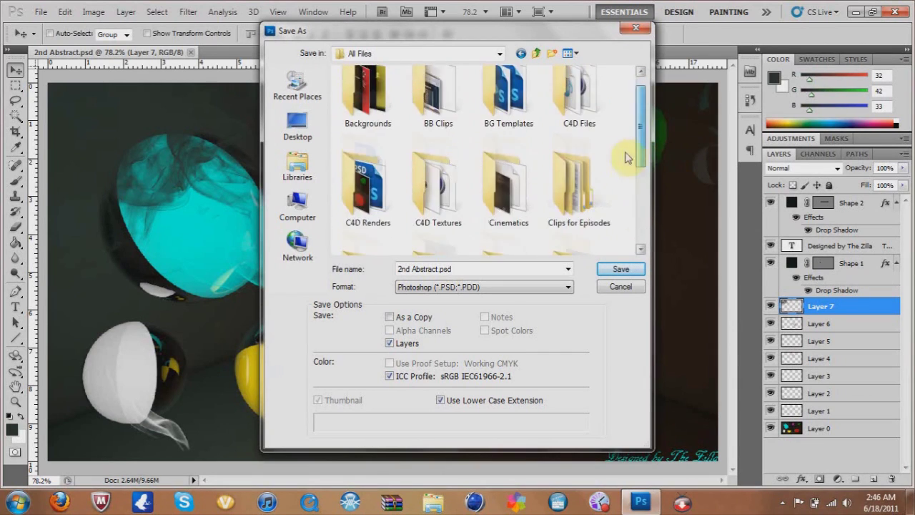
double_click(368, 107)
left_click(457, 286)
left_click(440, 377)
left_click(612, 269)
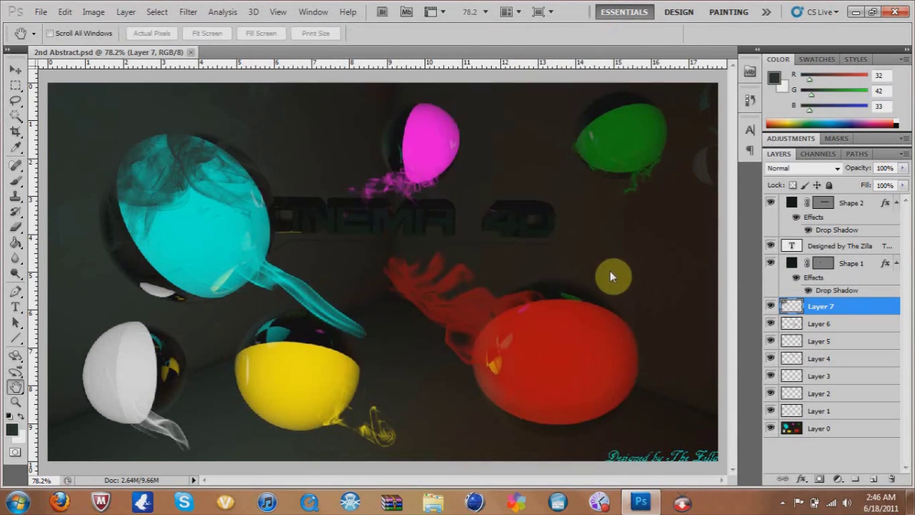
left_click(529, 123)
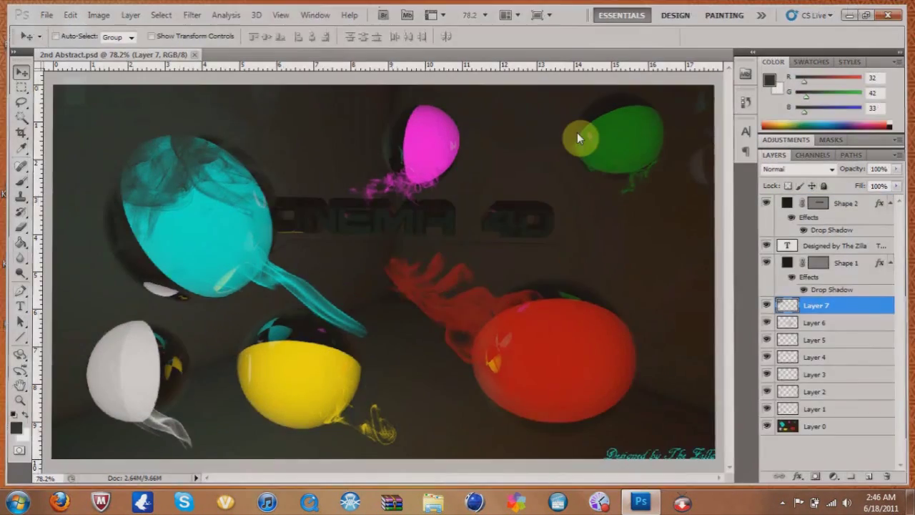
key("super+d")
key("super")
Browse Desktop > All Files > Backgrounds and open 2nd Abstract in a full-screen viewer, then close it
left_click(196, 204)
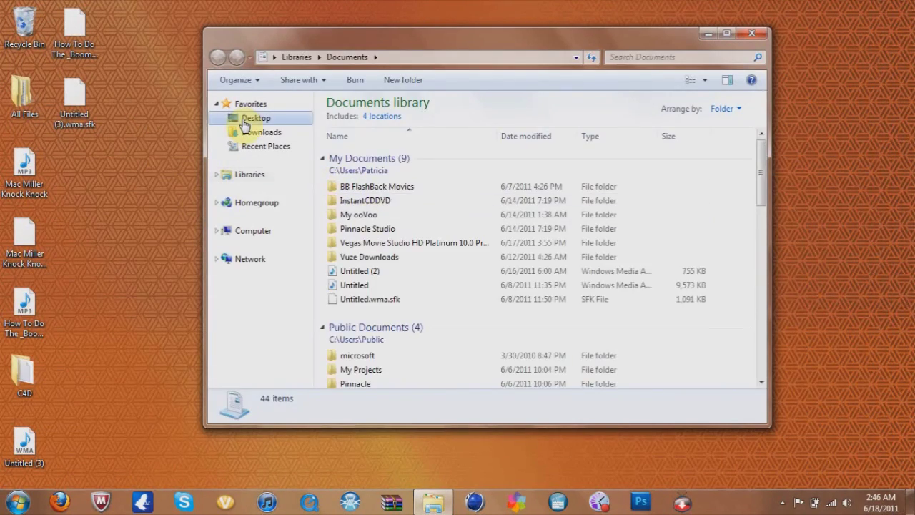
left_click(252, 118)
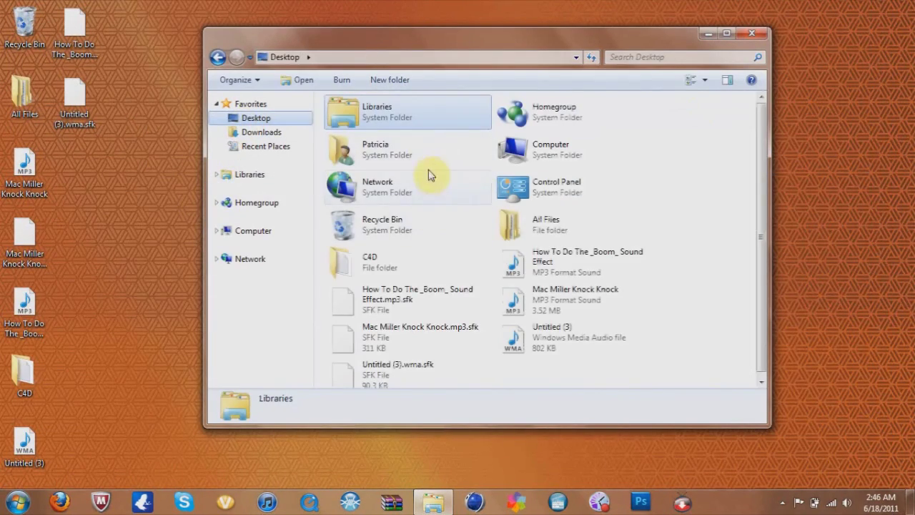
double_click(571, 221)
double_click(376, 143)
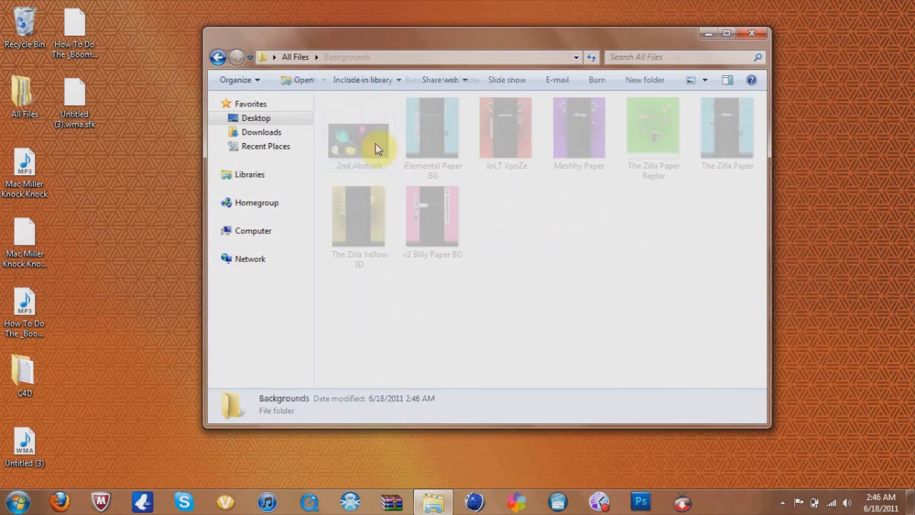
left_click(390, 148)
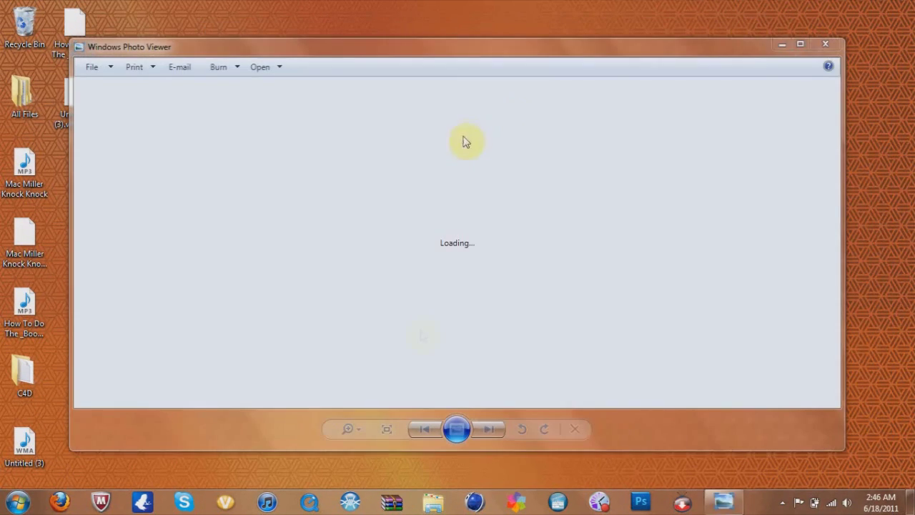
left_click(805, 43)
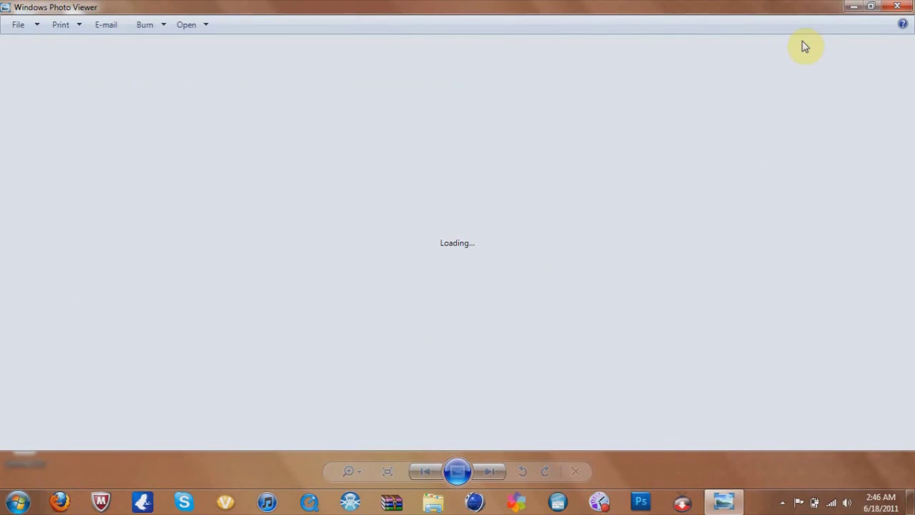
left_click(897, 7)
Return to the Desktop's Backgrounds folder and open 2nd Abstract in Windows Photo Viewer
left_click(433, 501)
left_click(258, 119)
double_click(551, 229)
double_click(358, 147)
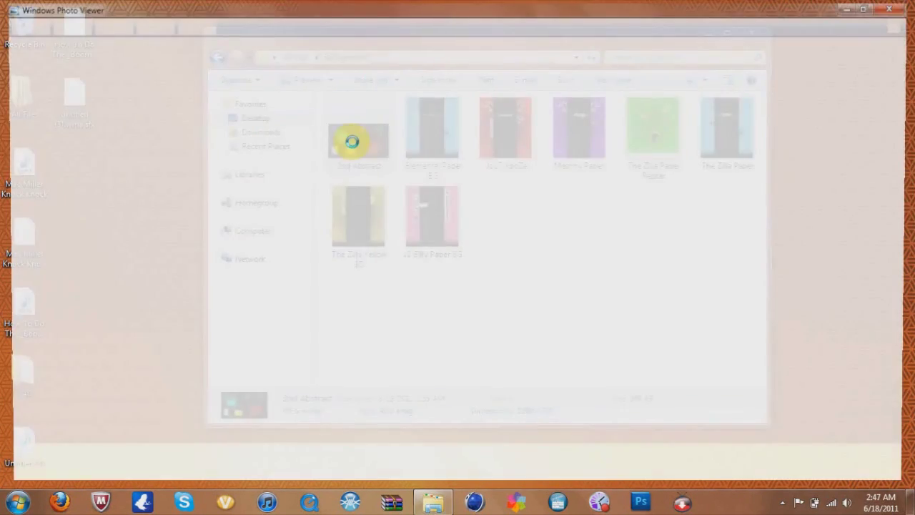